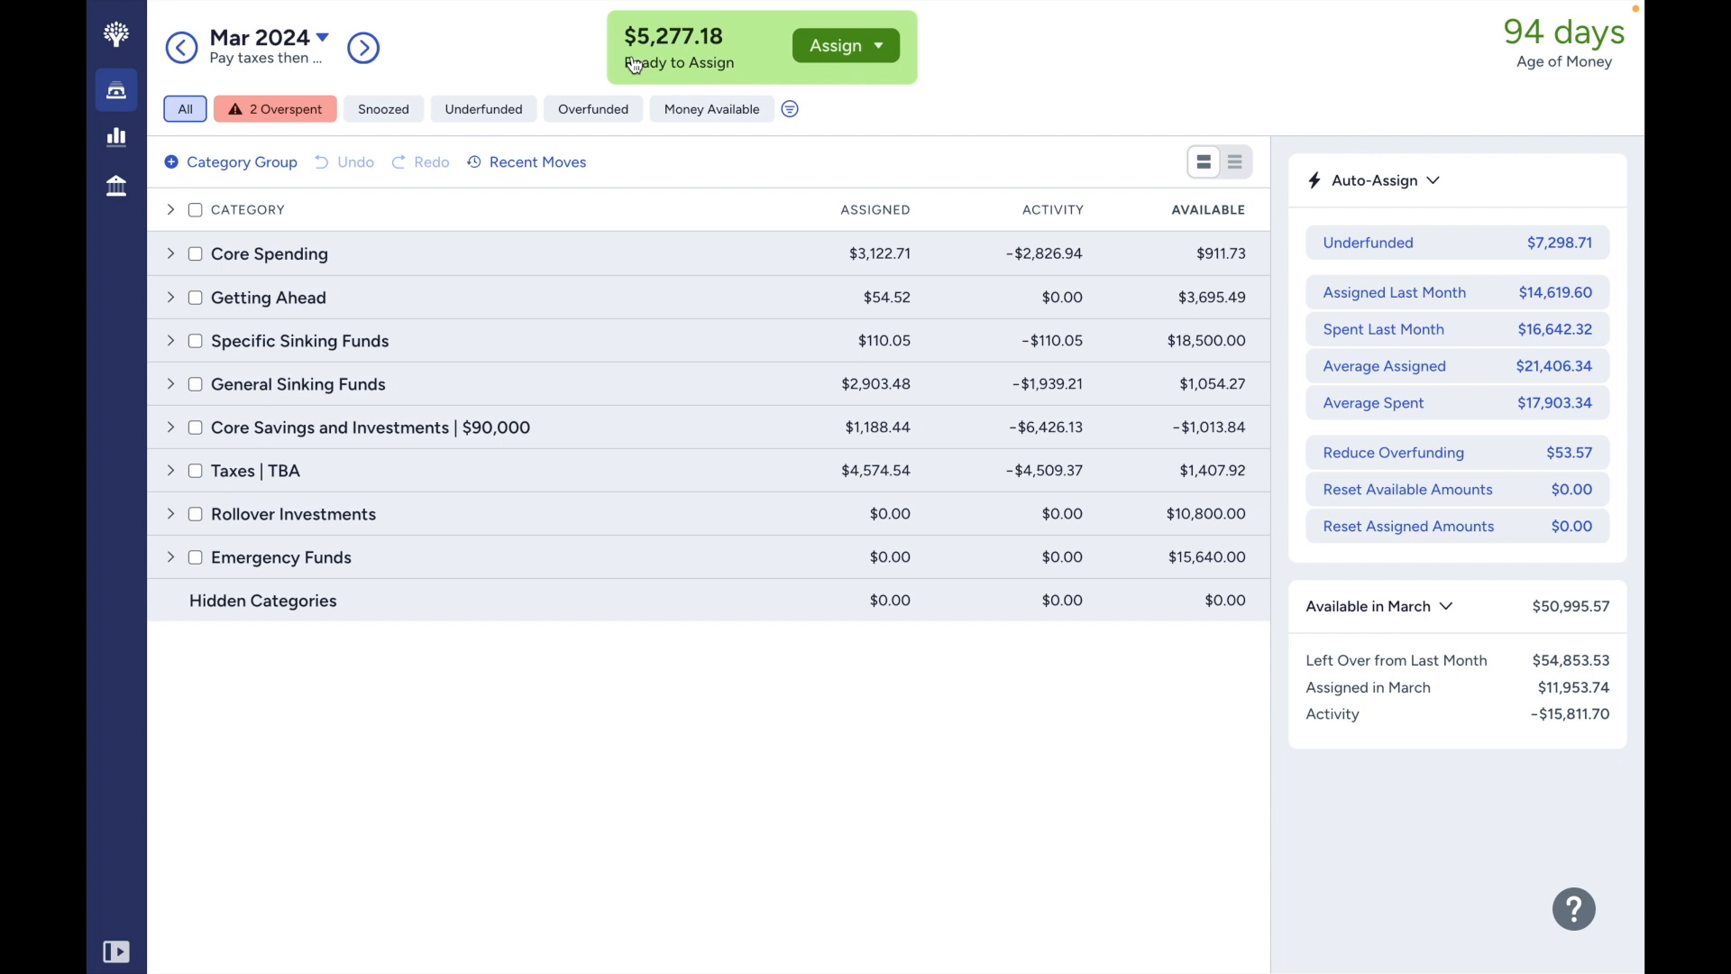
Auto-assign the underfunded amounts to HSA Contribution and 401K Contribution, and reset both categories' available amounts to zero.
click(171, 428)
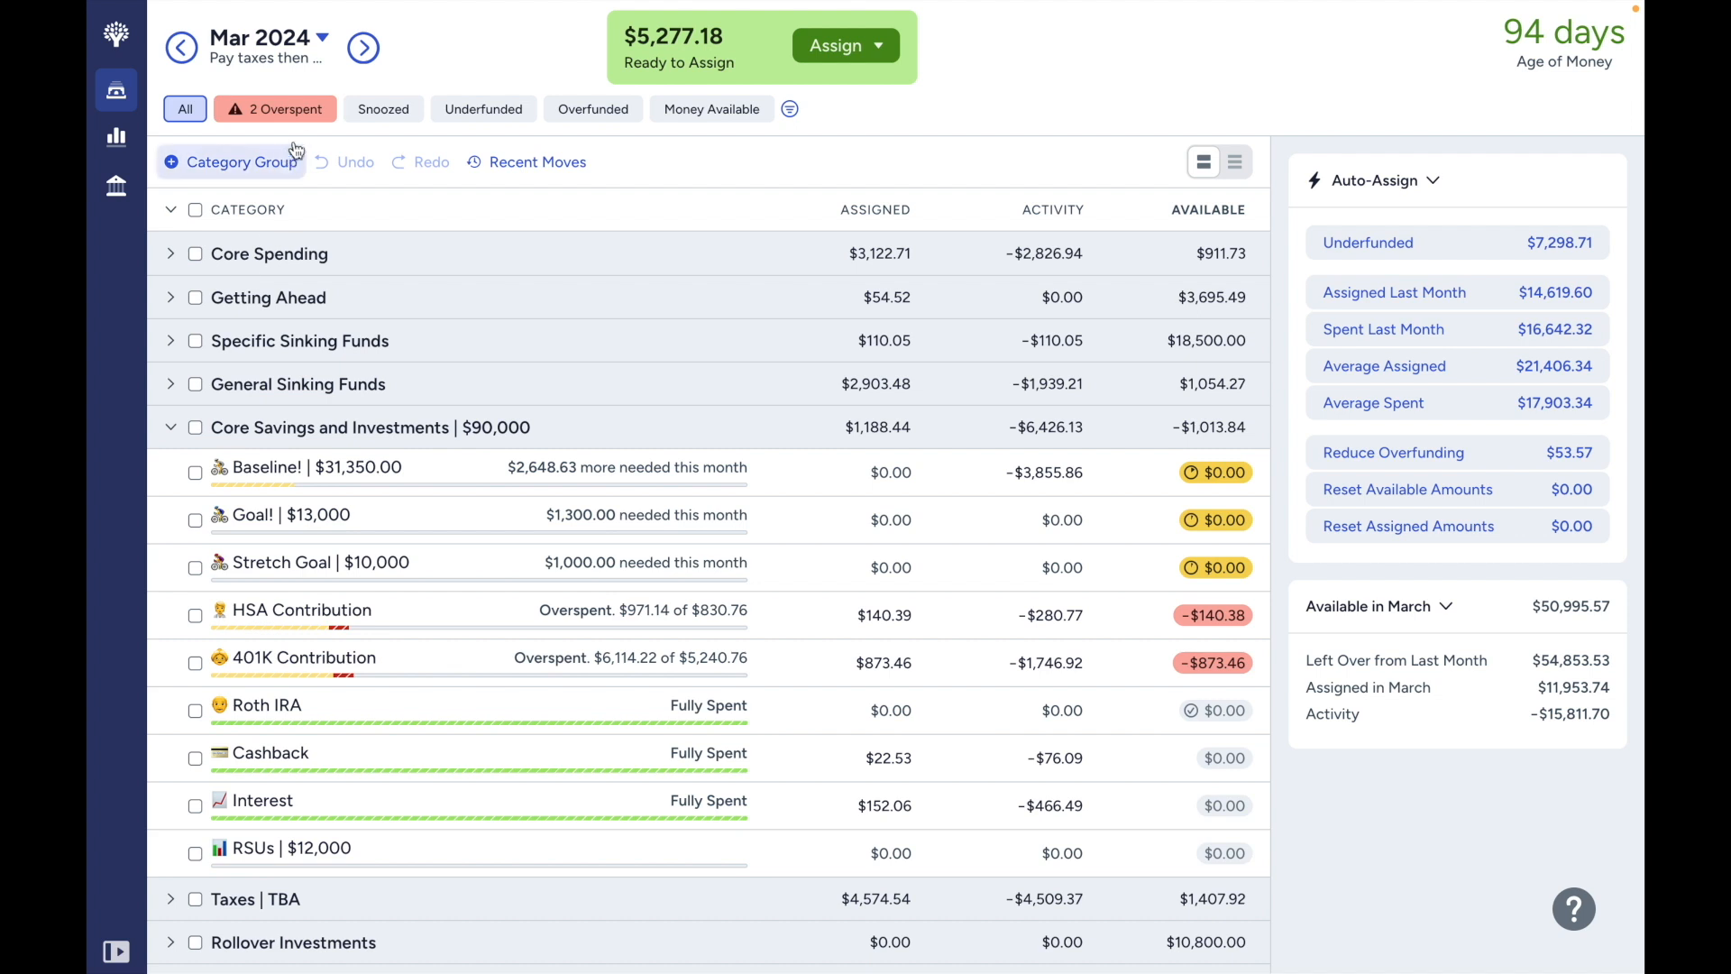
click(195, 617)
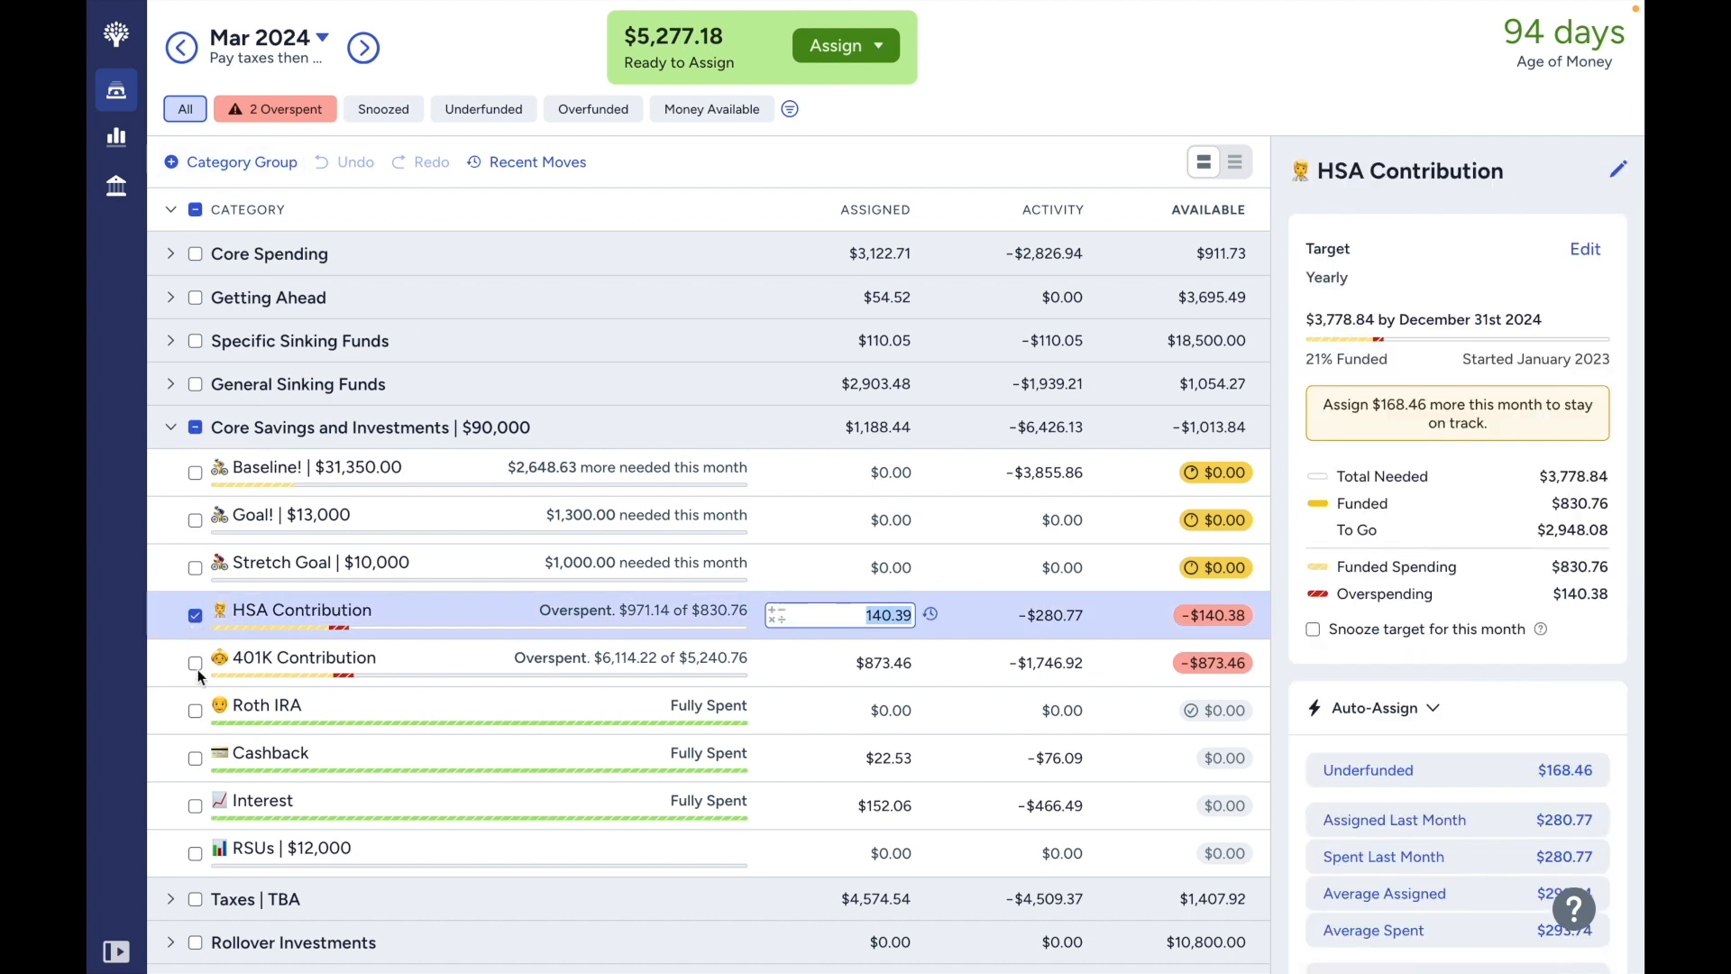
click(196, 663)
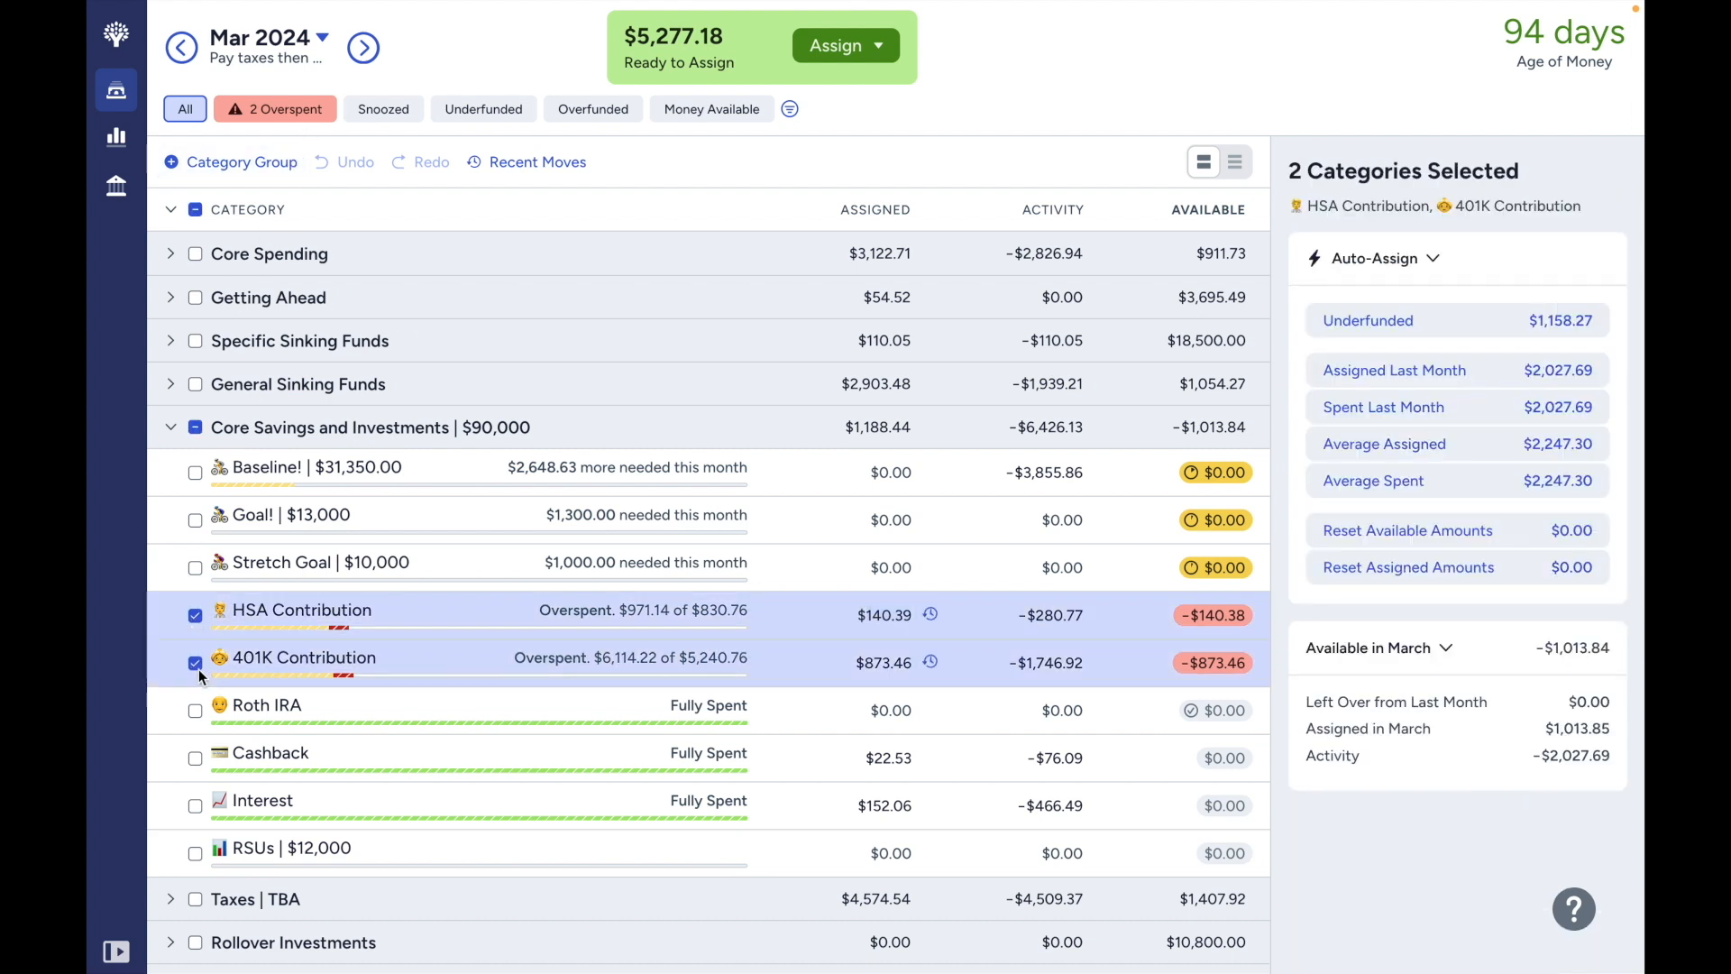
click(1492, 328)
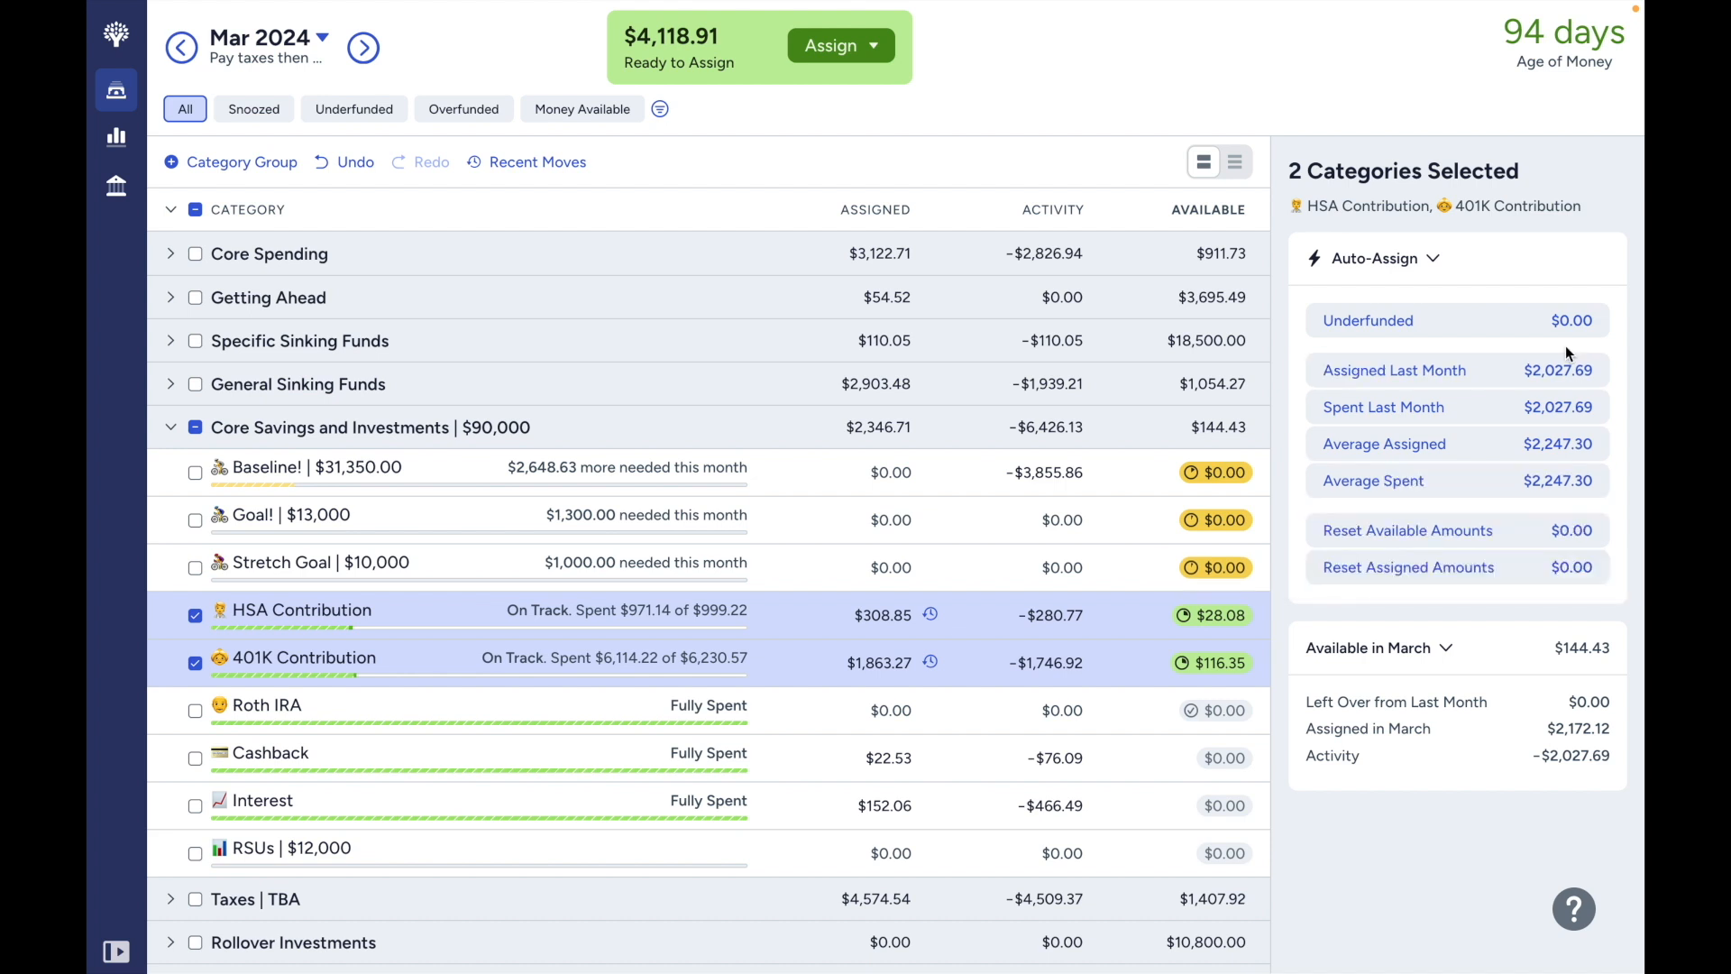
click(1540, 544)
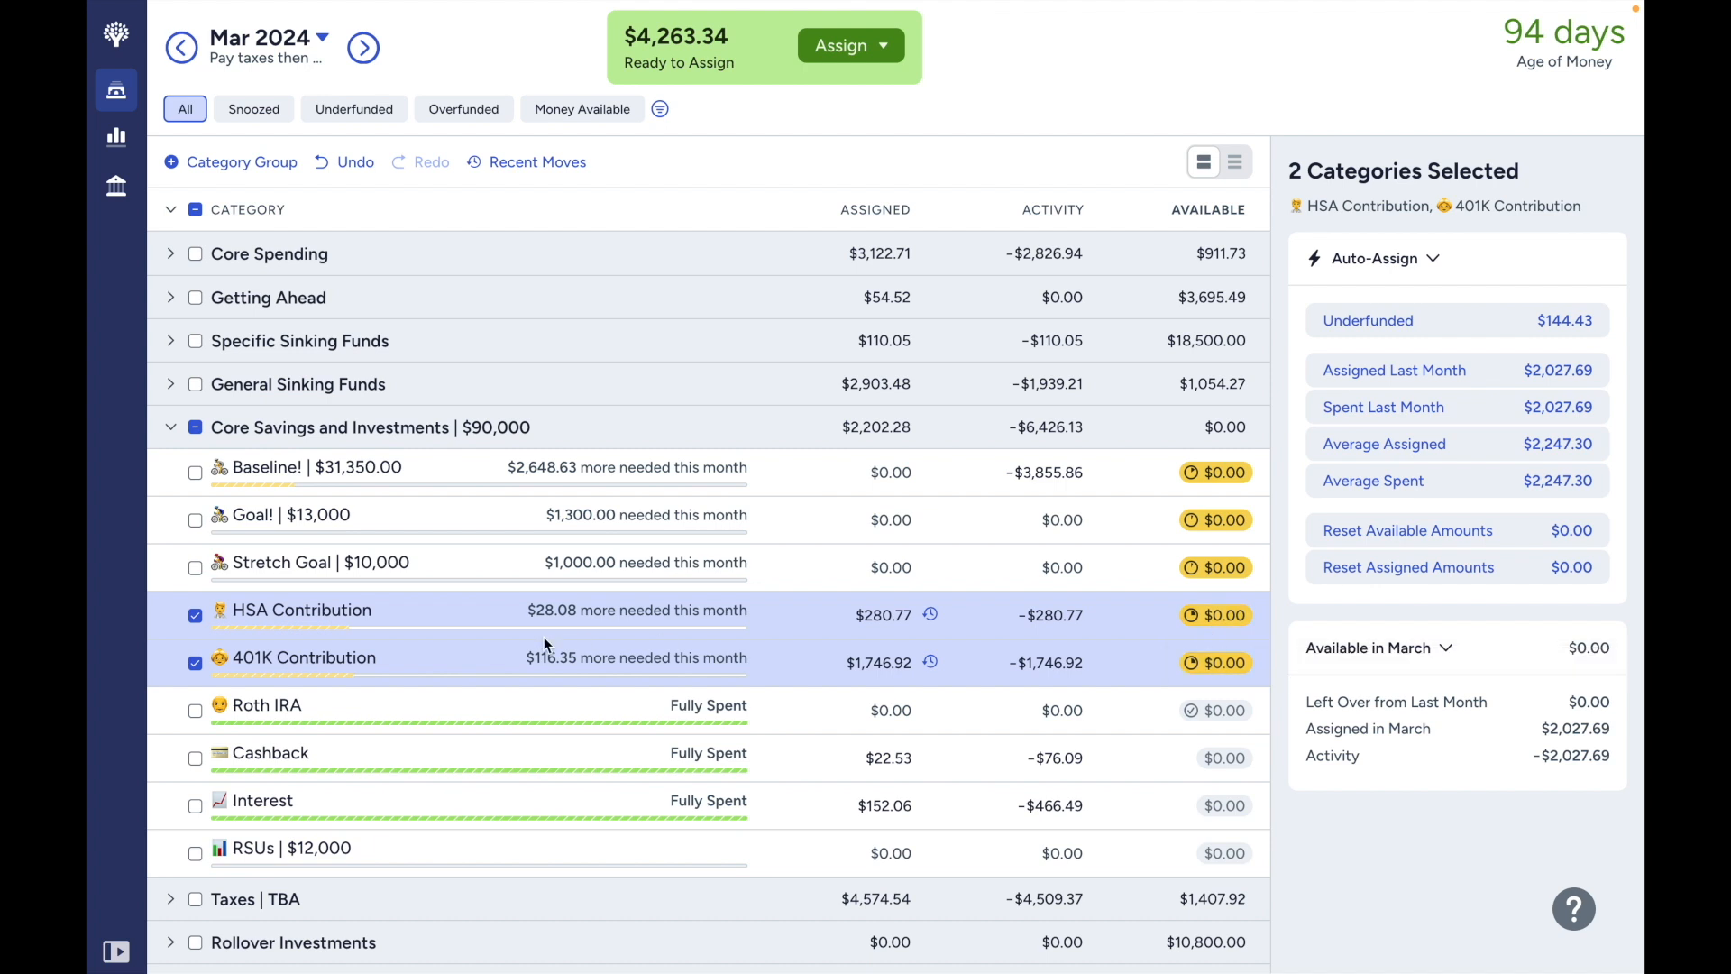
click(198, 615)
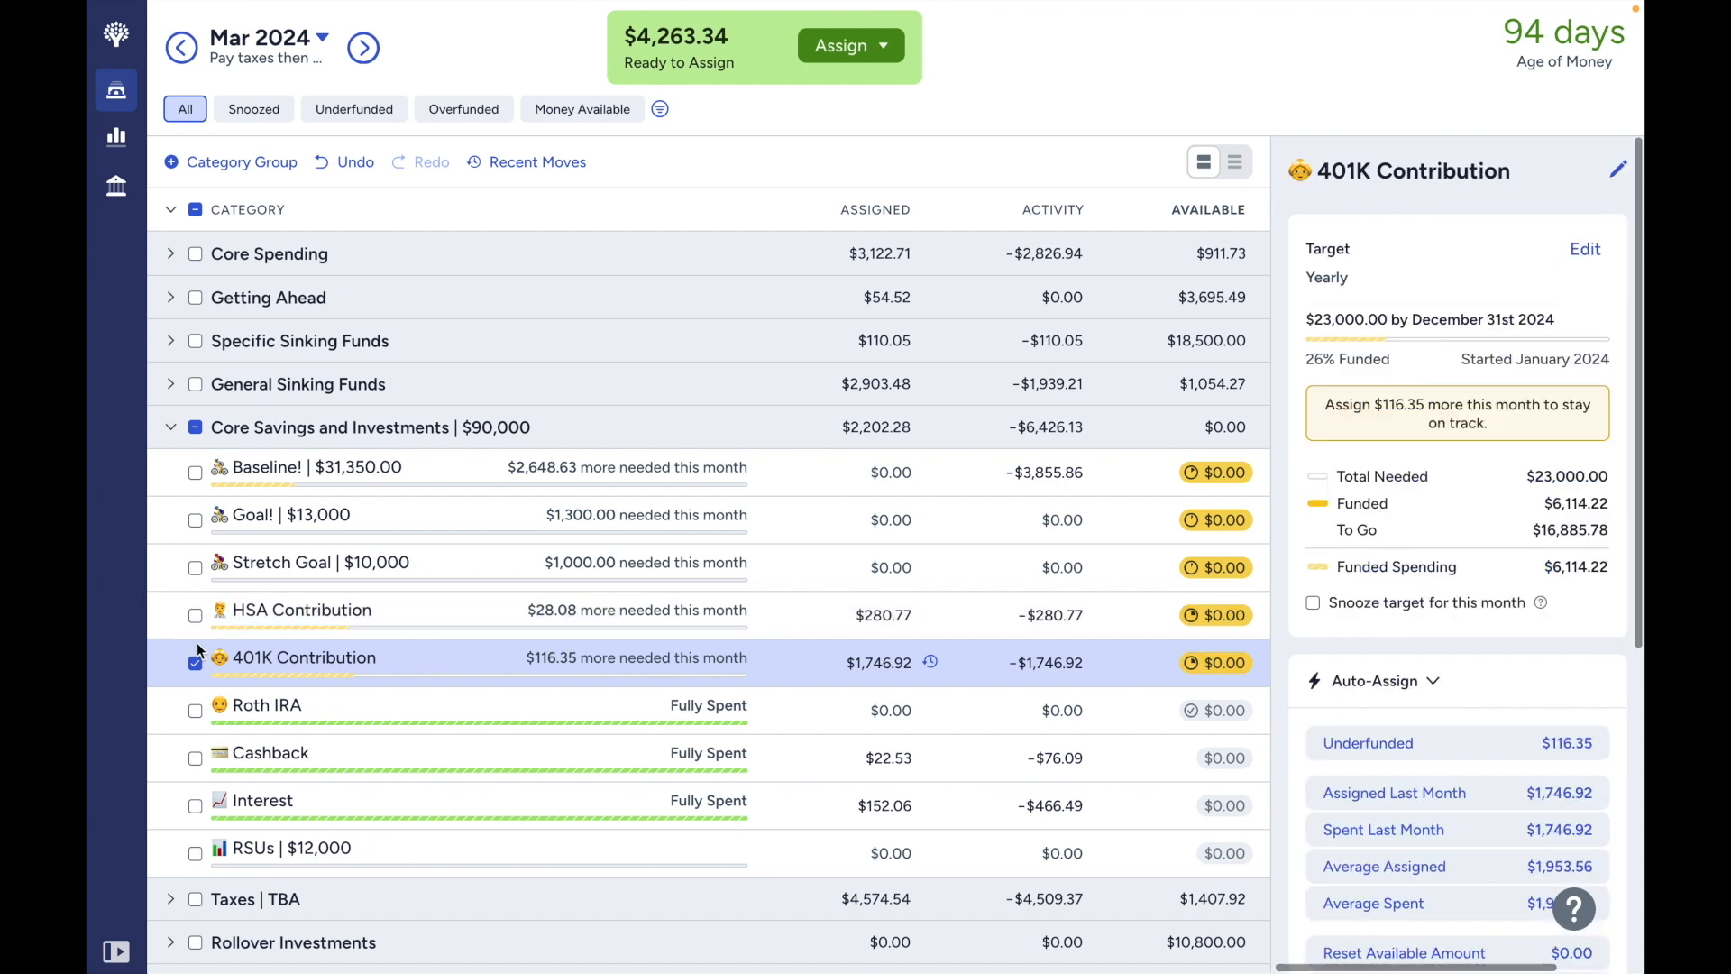
click(195, 661)
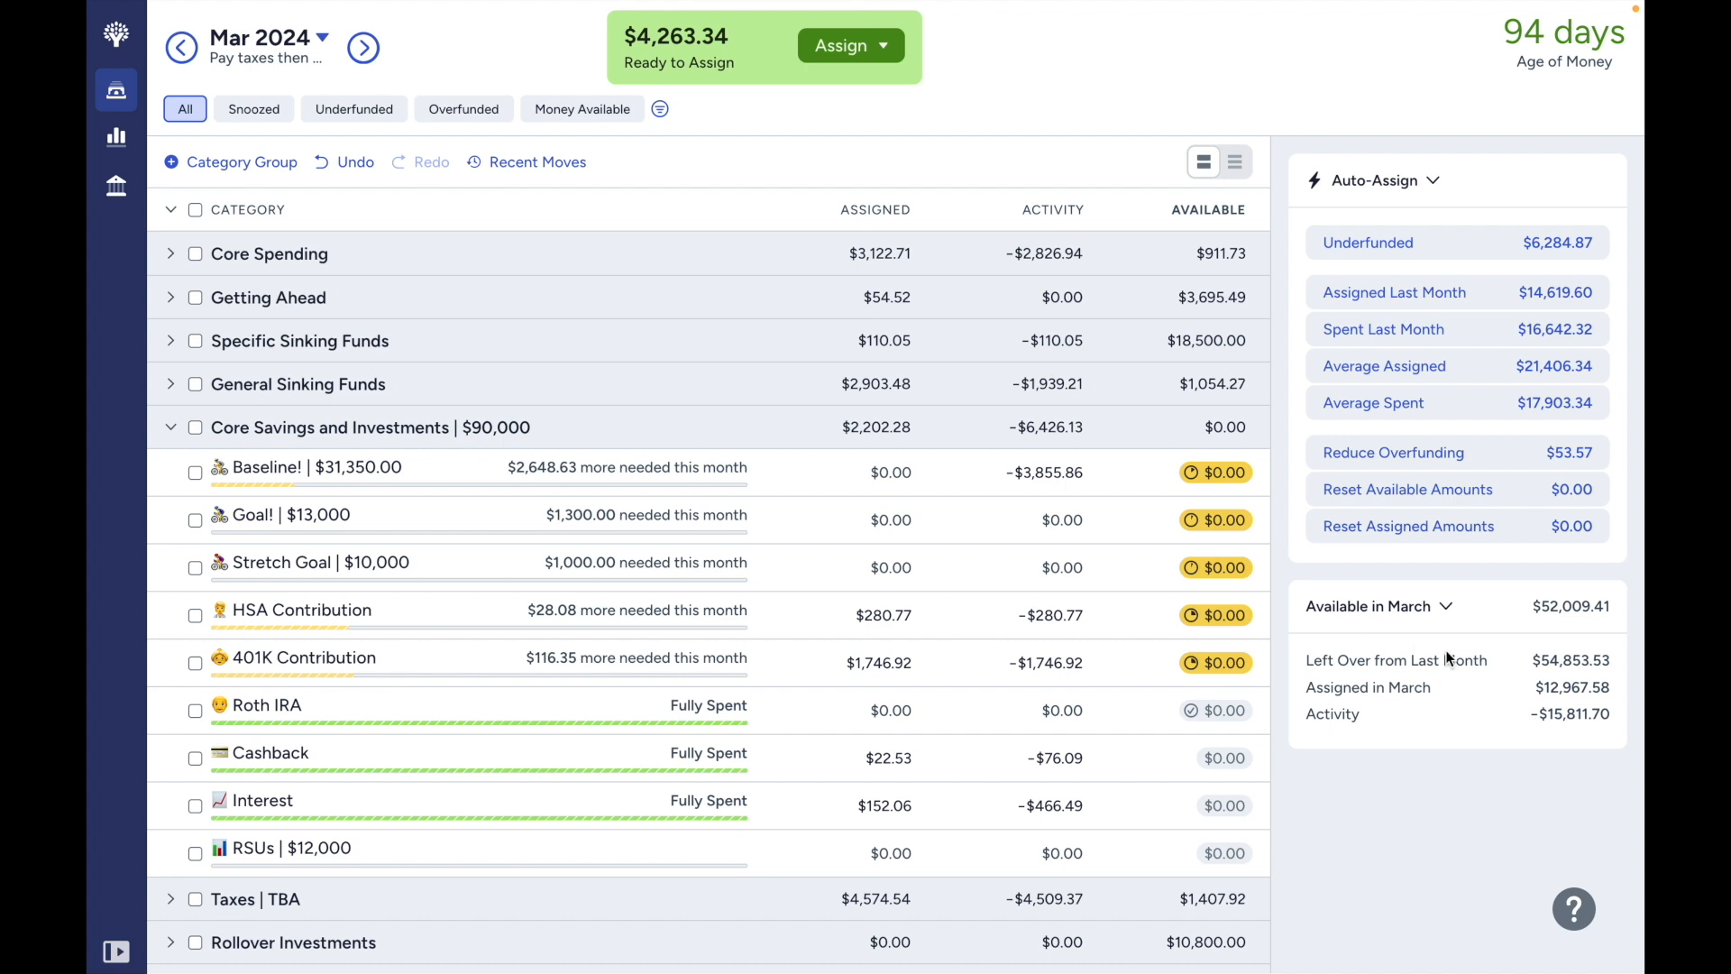
Review the combined March assigned and activity totals of HSA Contribution and 401K Contribution.
click(195, 616)
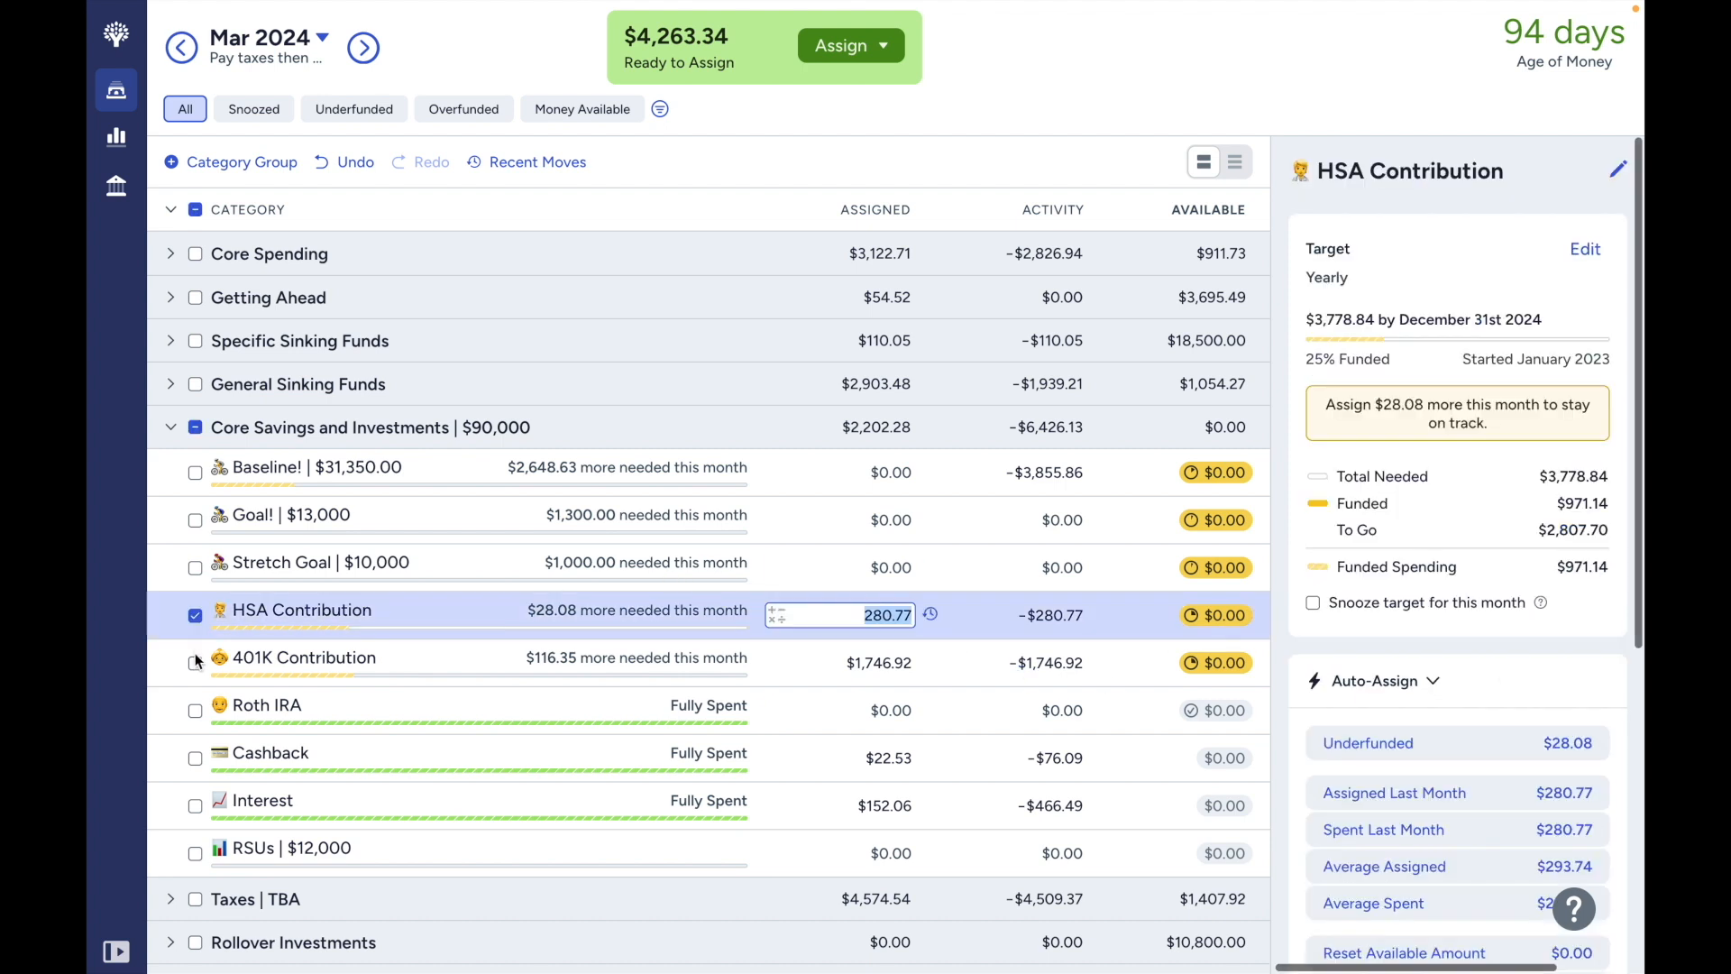
click(195, 662)
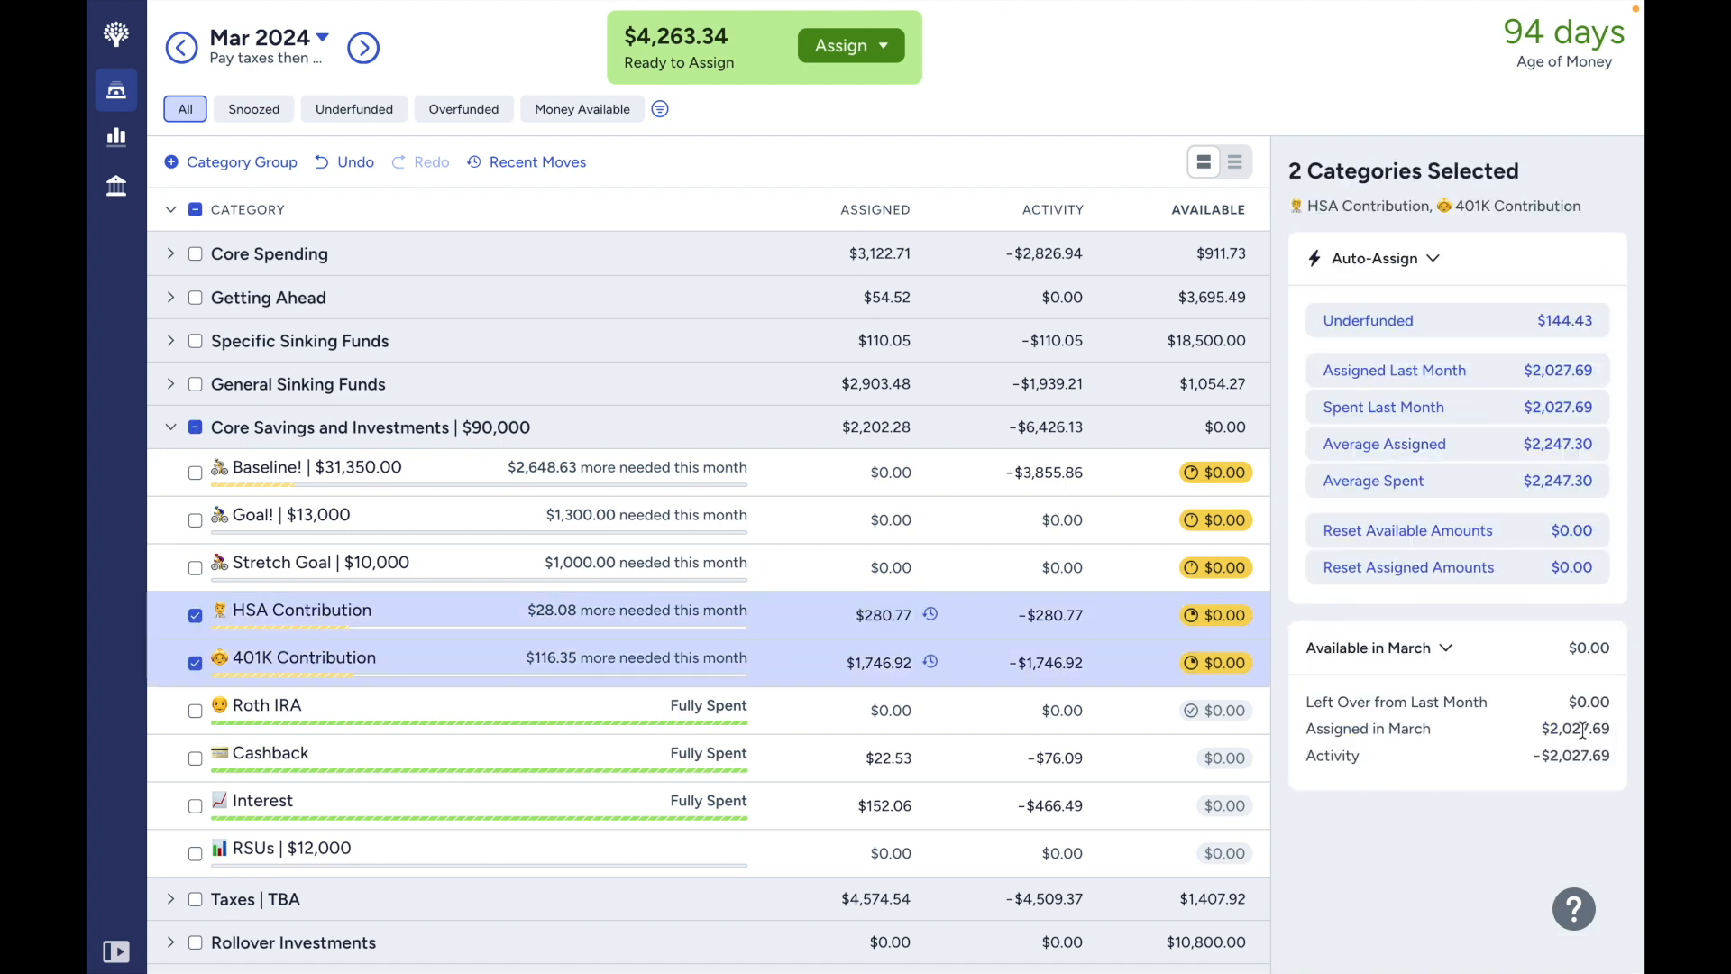
click(195, 614)
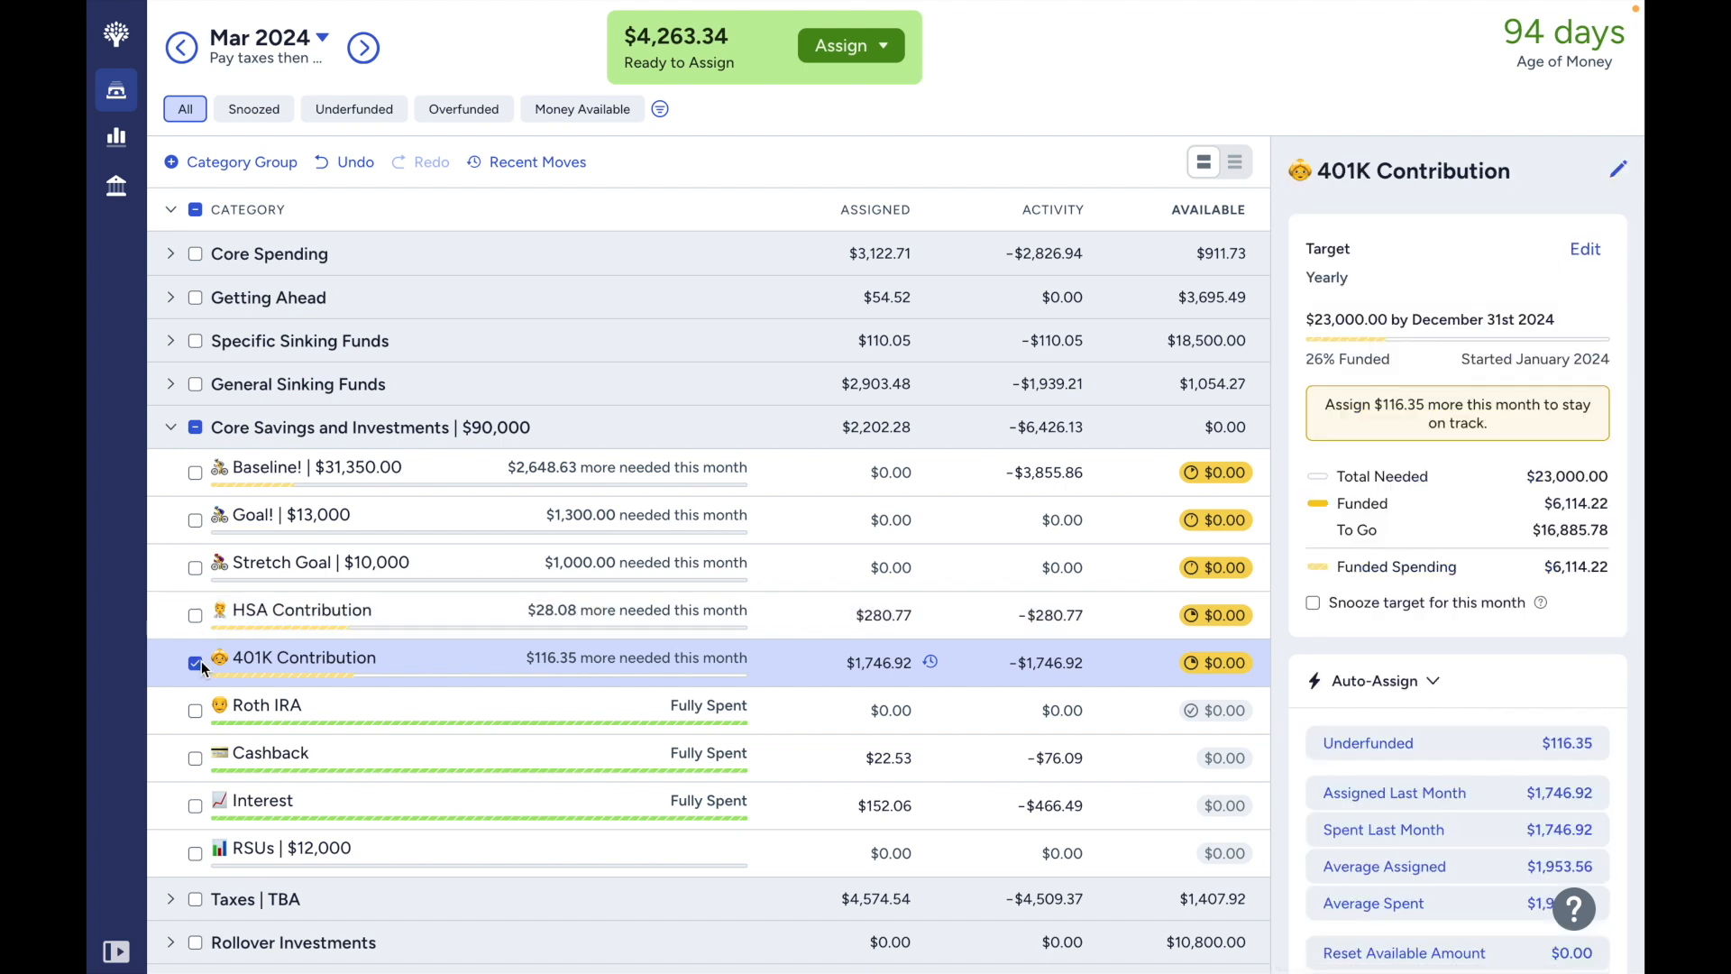
click(198, 661)
click(172, 431)
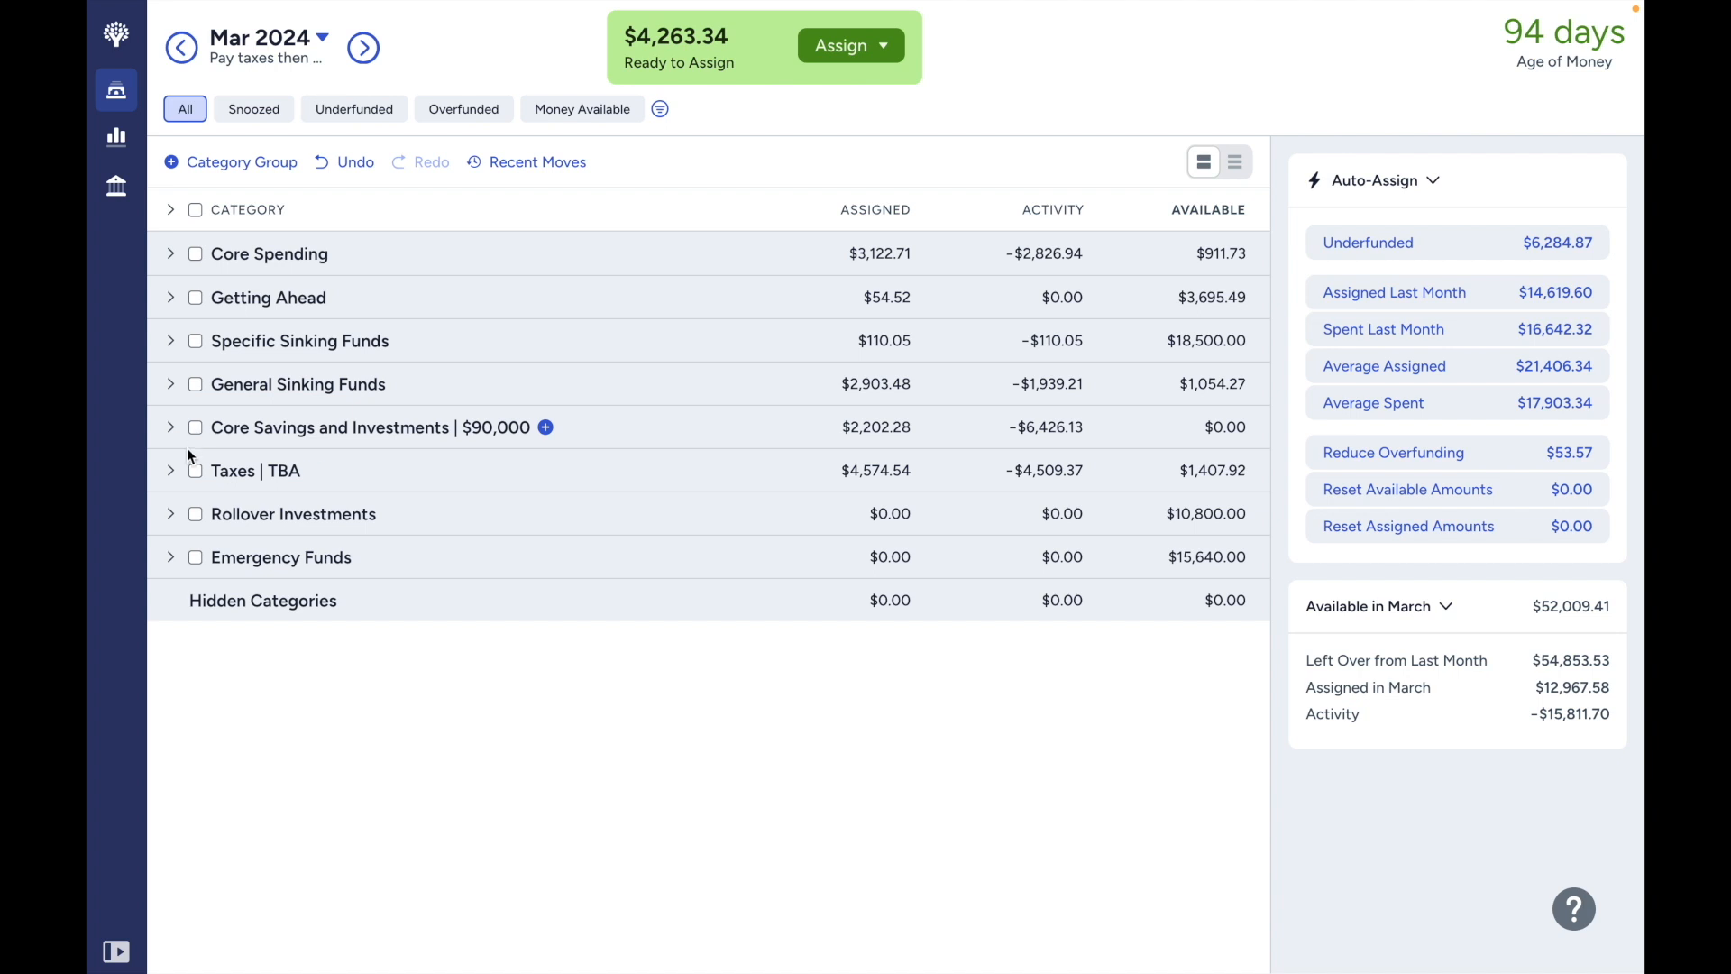
Assign $168 to the Reimbursable Tax category in the Taxes | TBA group for March 2024.
click(176, 470)
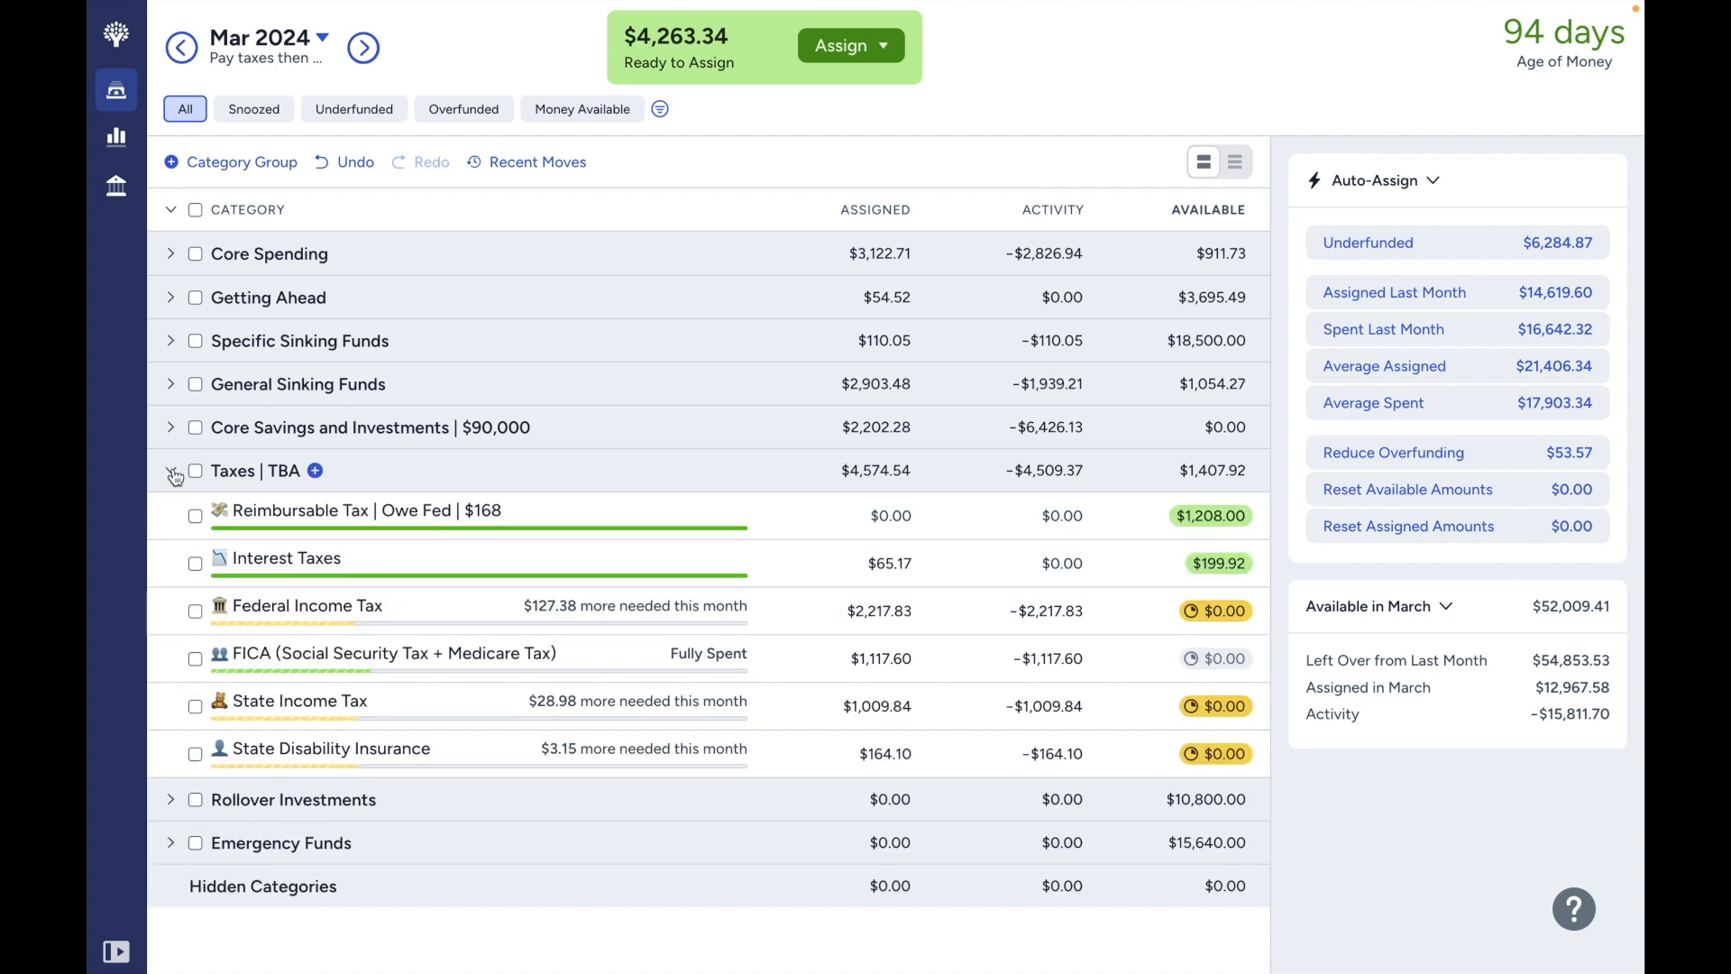
click(907, 517)
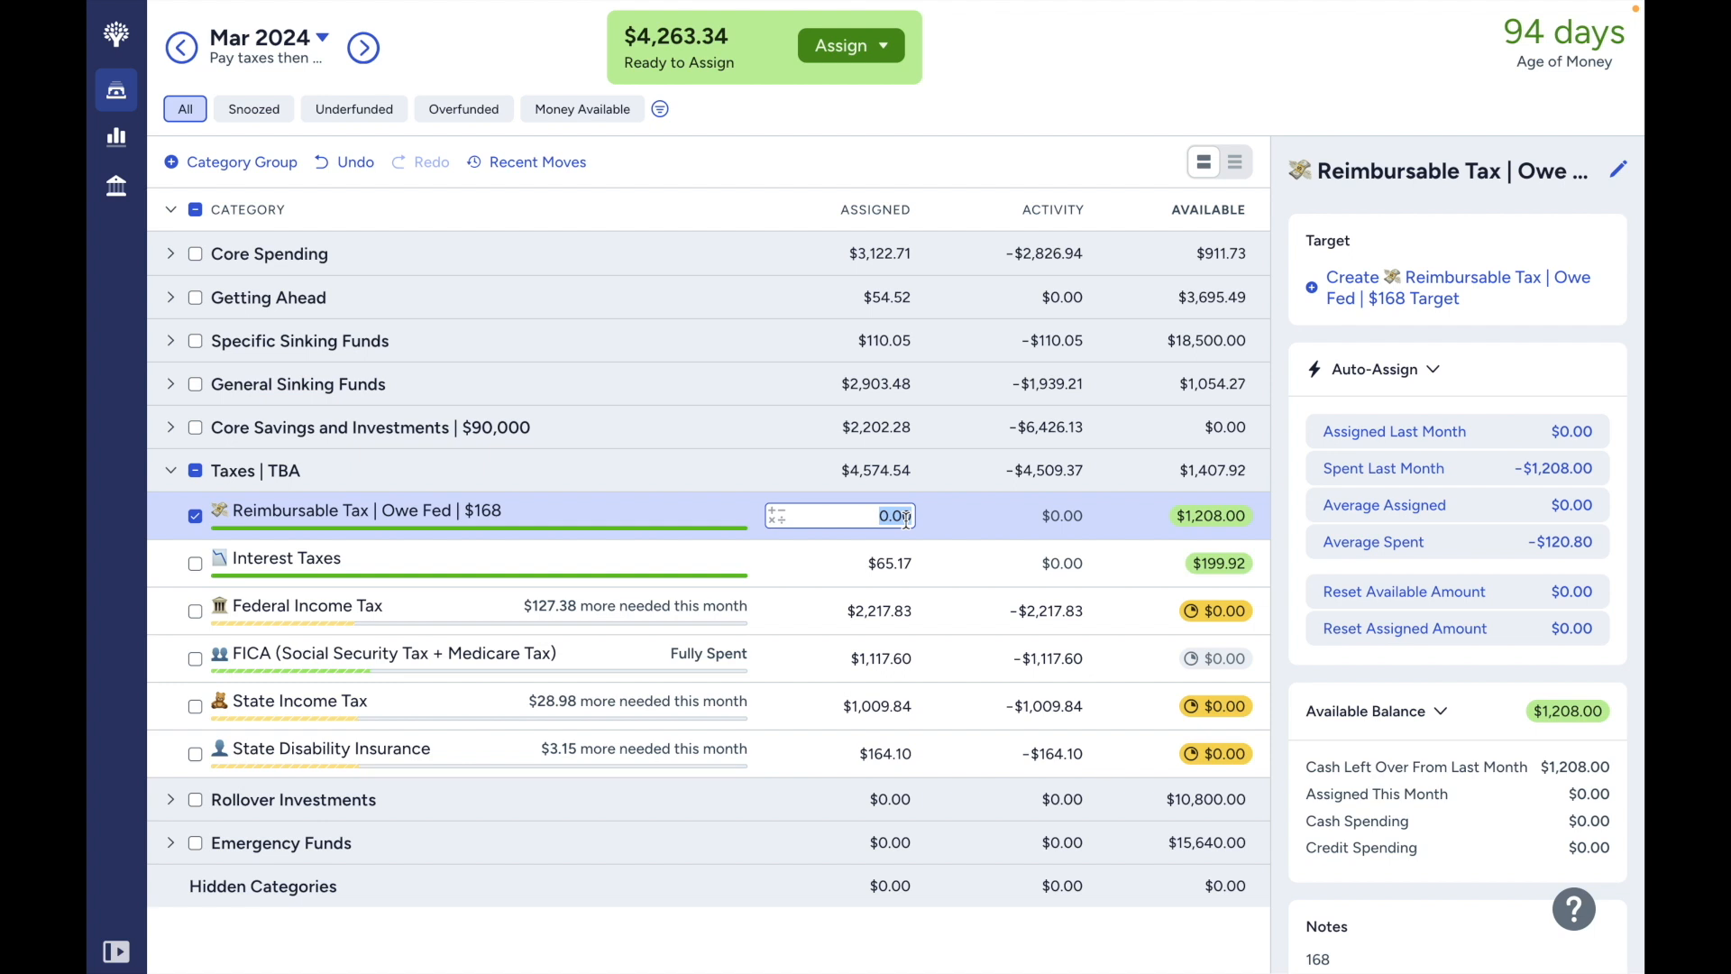
text(168)
key(Return)
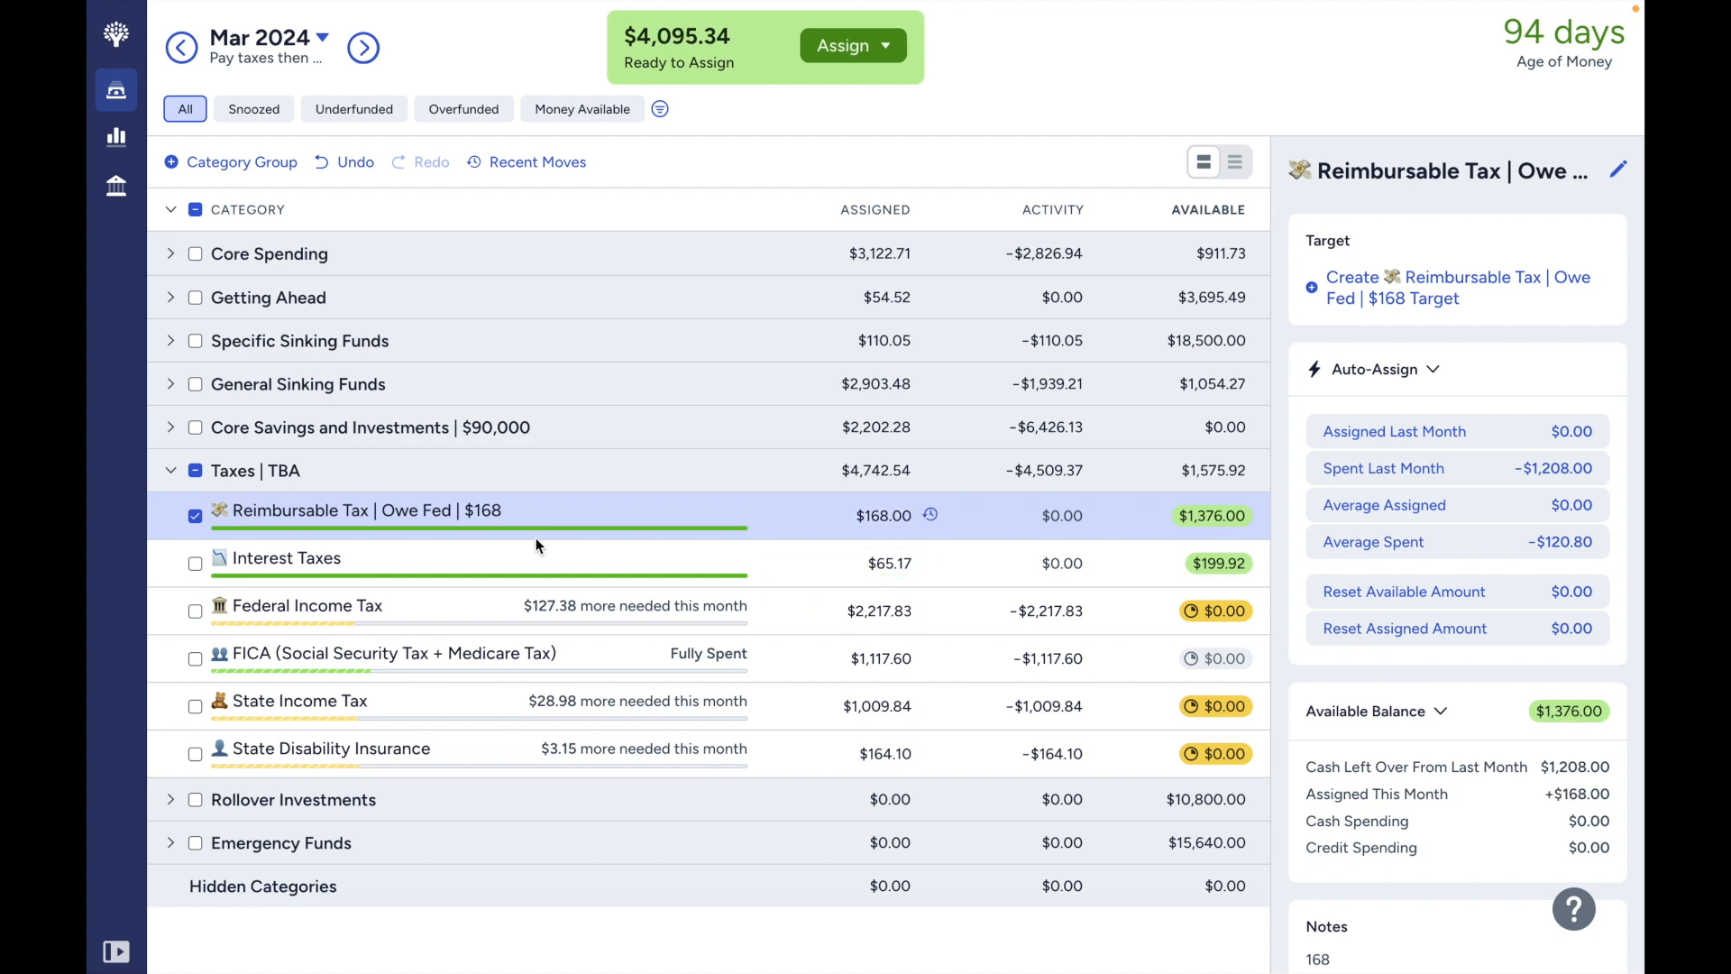
Check the Reimbursable Tax category's activity in February 2024 and the Federal Income Tax target details in March 2024.
click(184, 67)
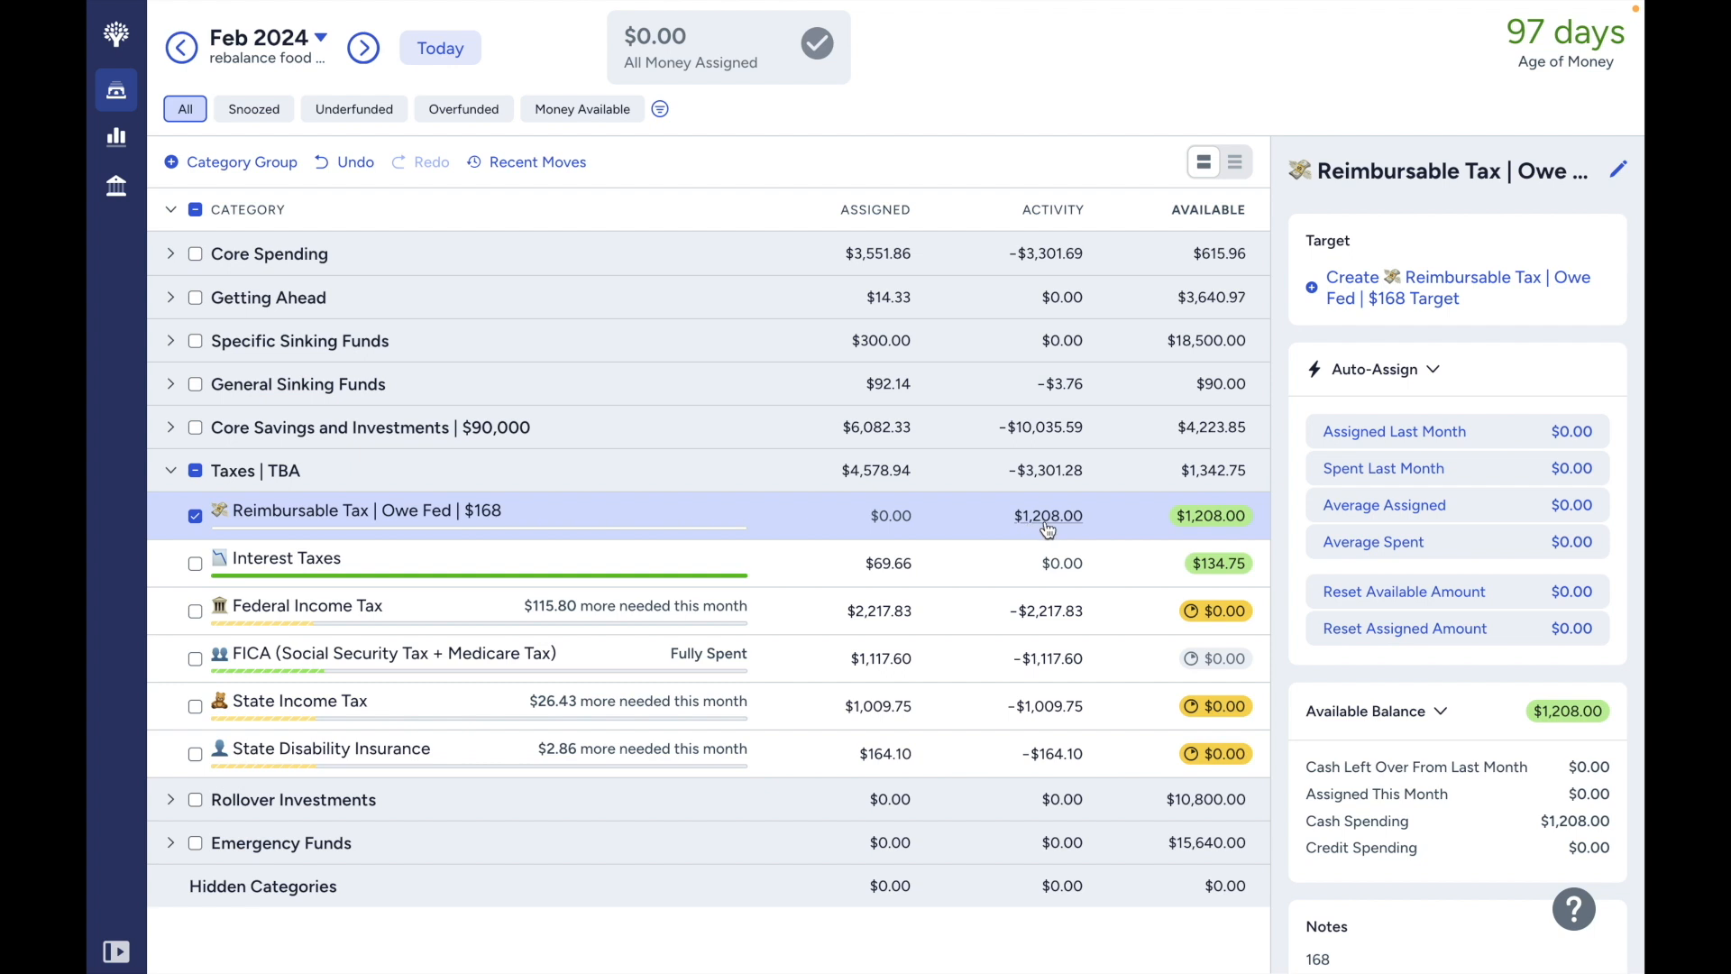
click(358, 61)
click(190, 528)
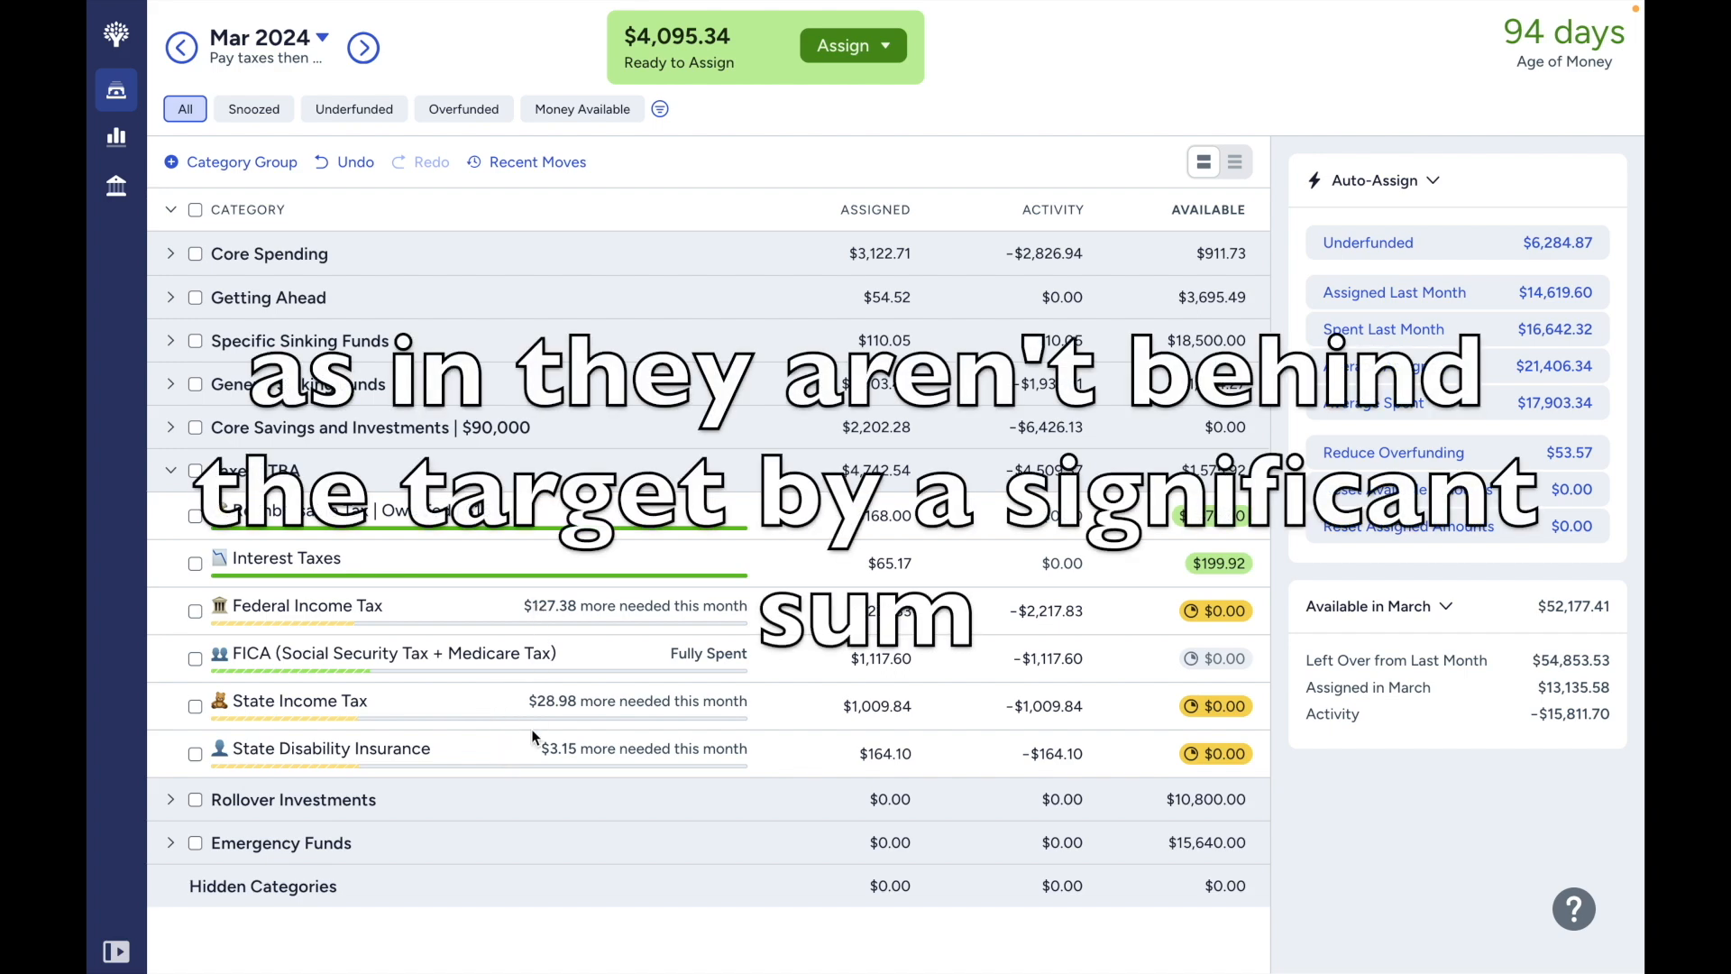
click(503, 609)
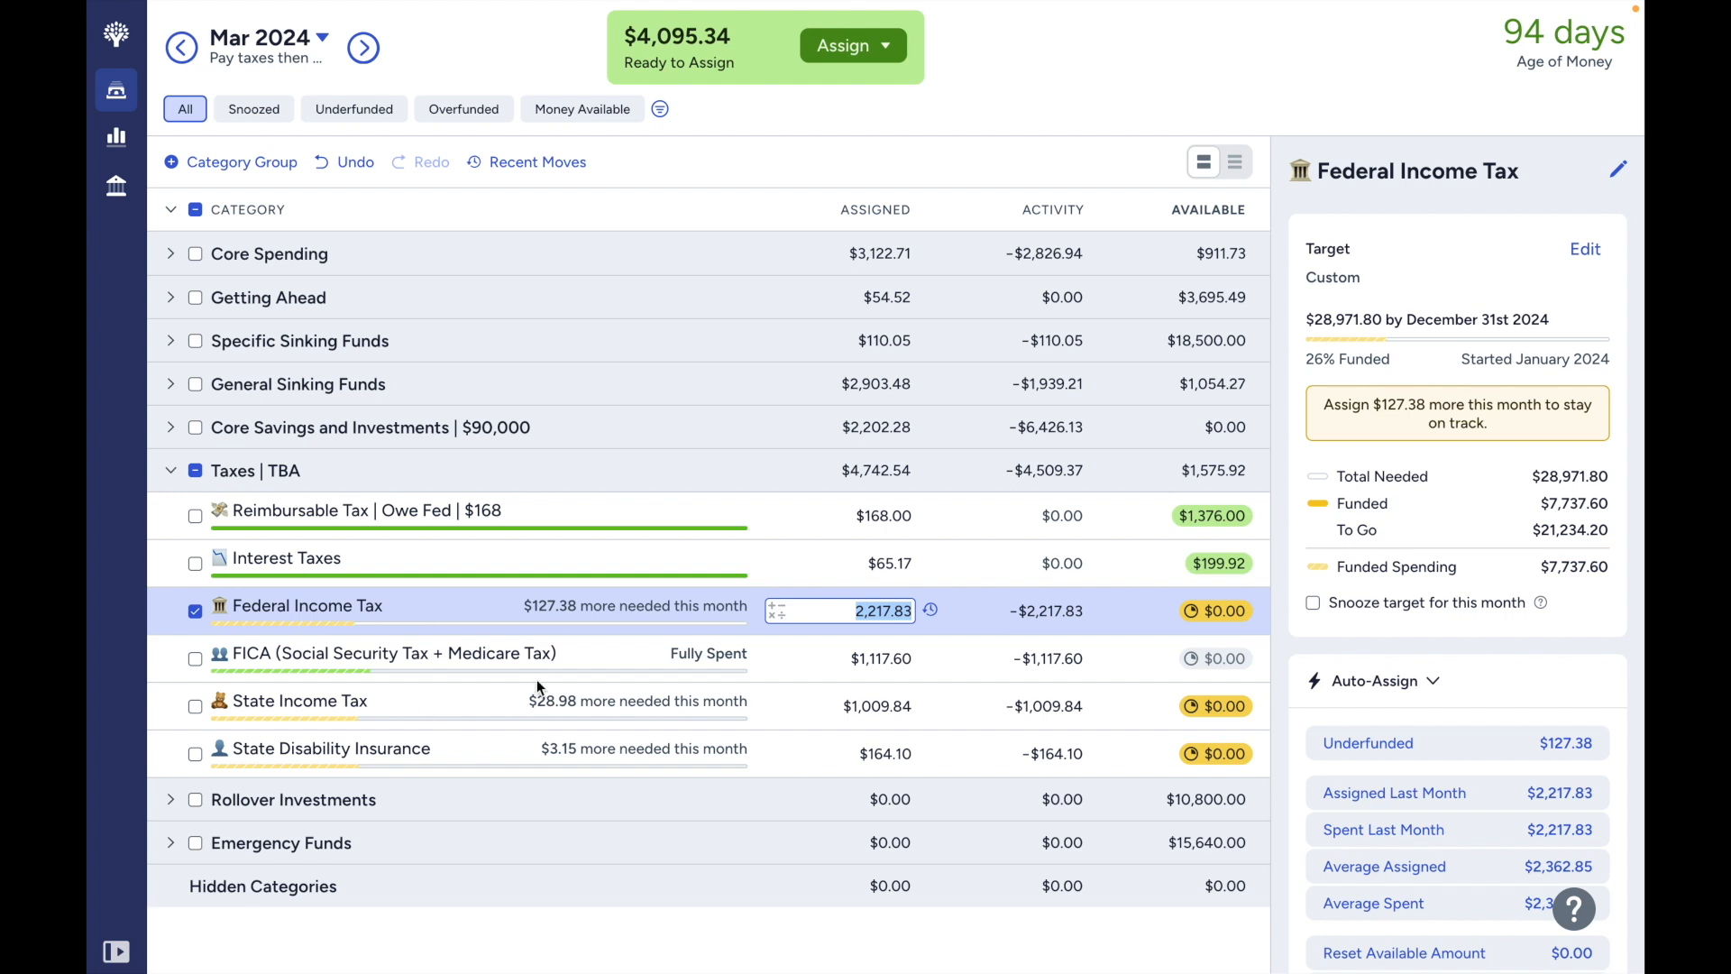
mouse_move(372, 621)
click(197, 615)
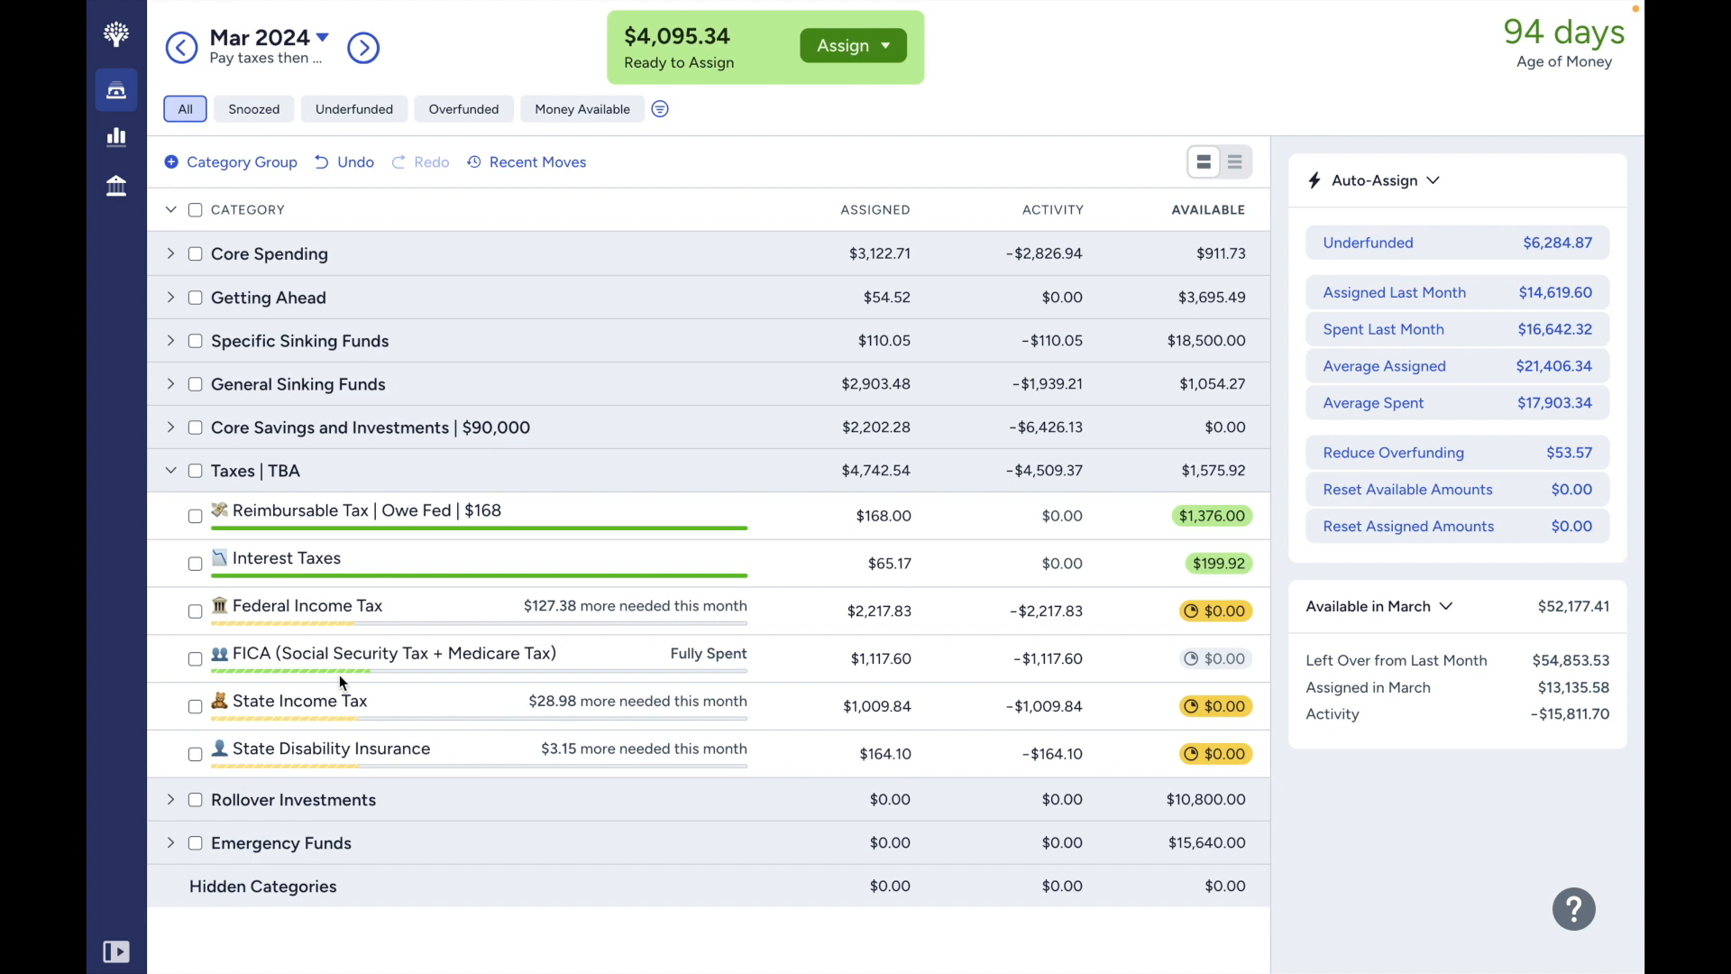
click(199, 163)
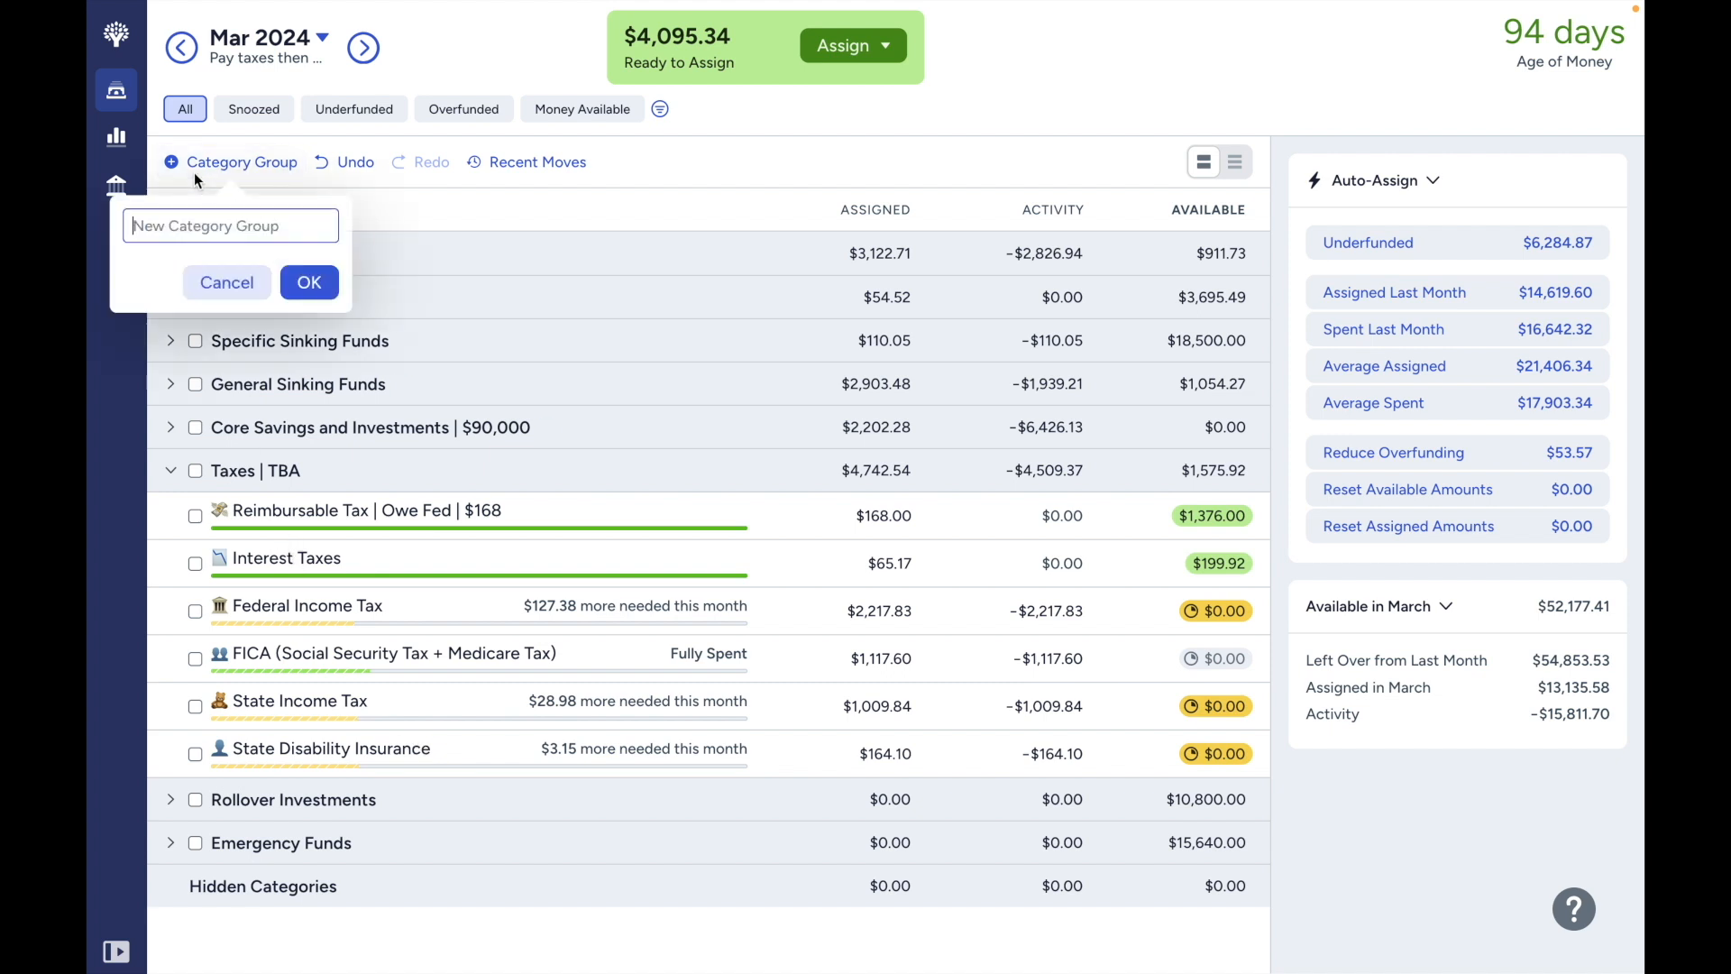
text(Dividend Taxes)
key(Return)
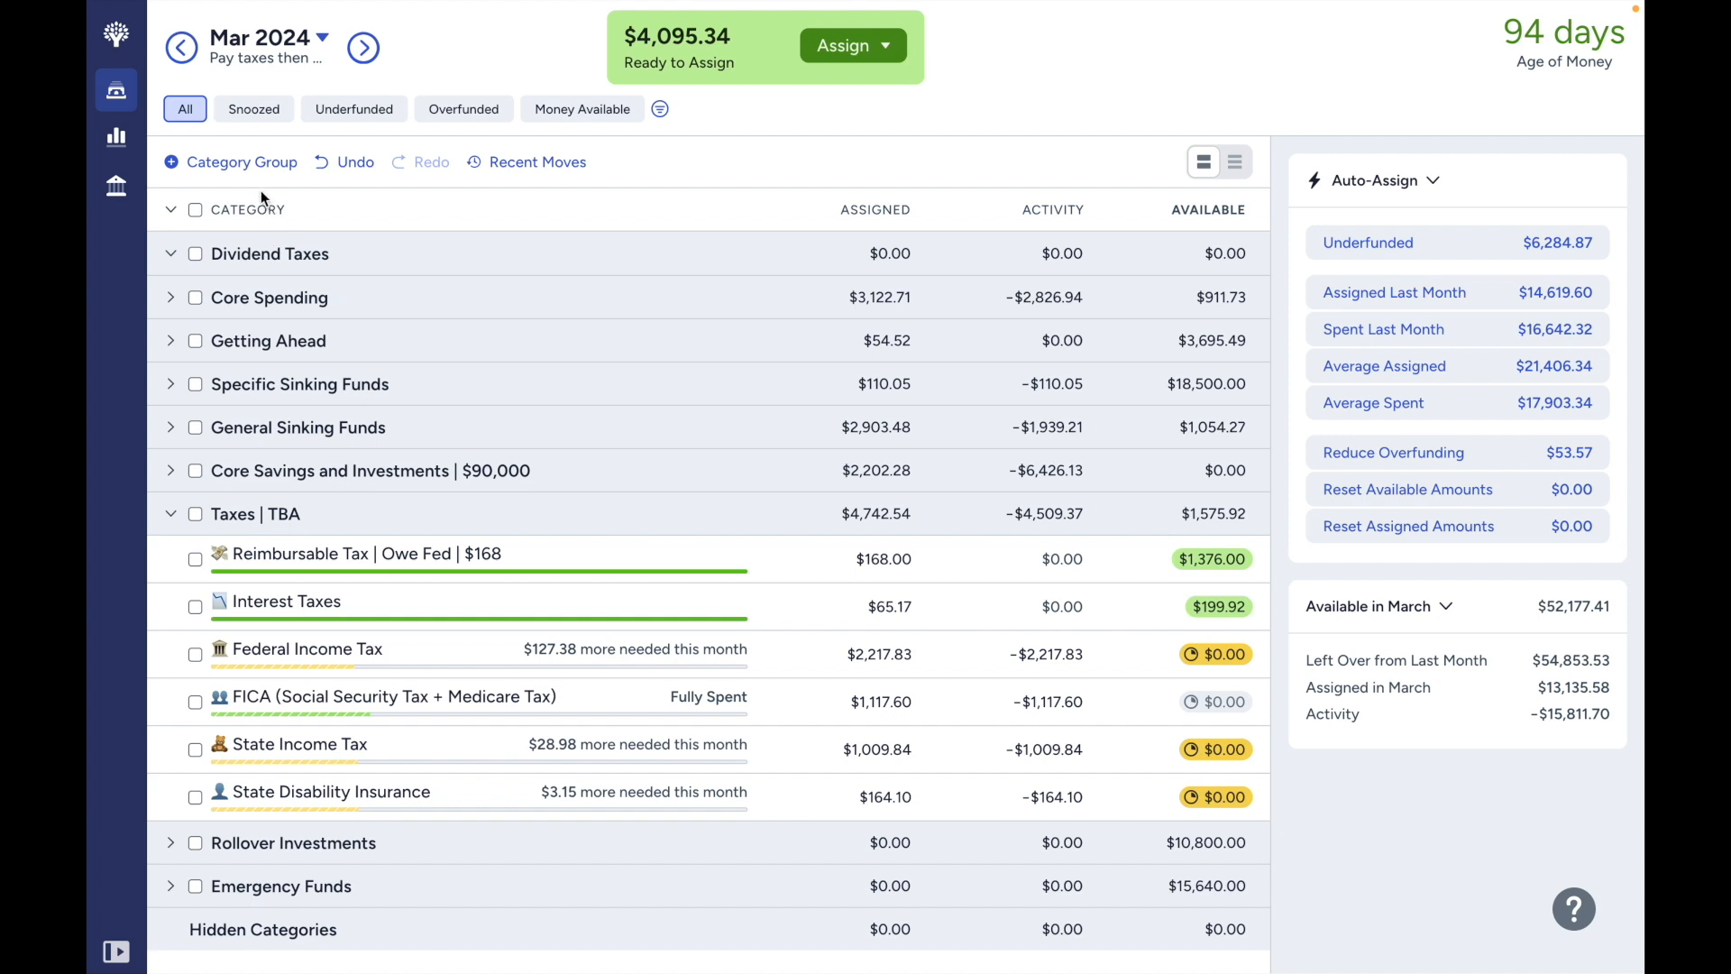
click(353, 163)
Add a category named Dividend Taxes to the Taxes | TBA group and place it between Reimbursable Tax and Interest Taxes.
click(315, 471)
text(Divide)
text(nd Tax)
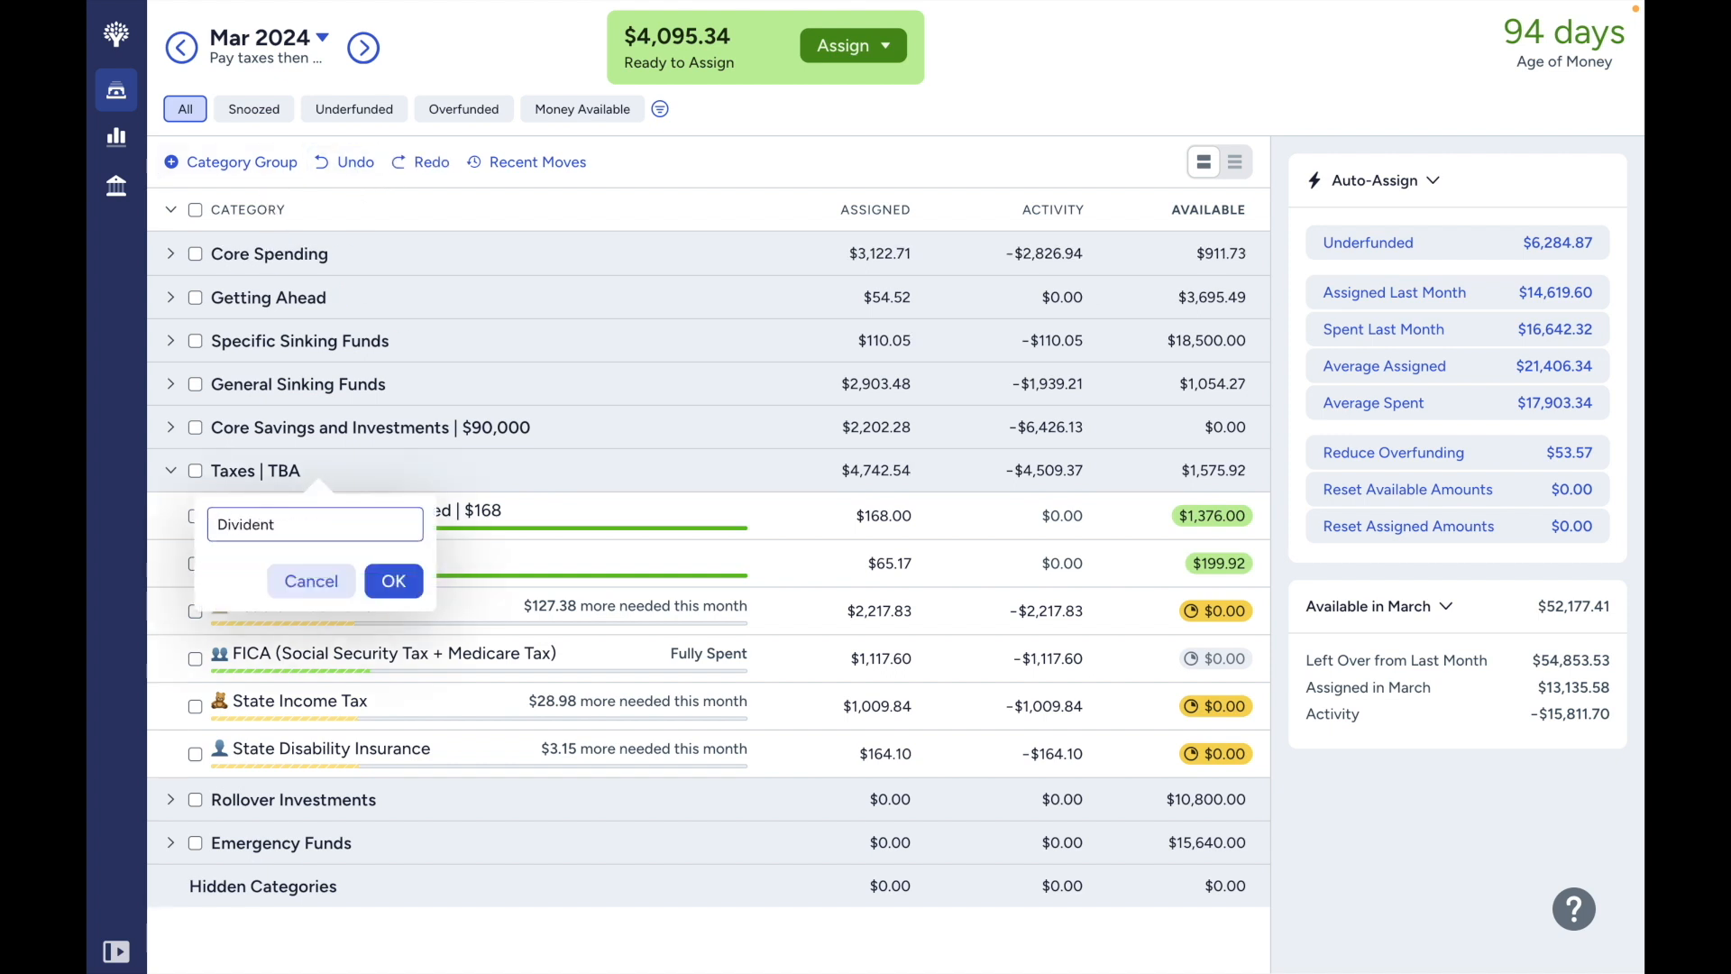
text(es)
key(Return)
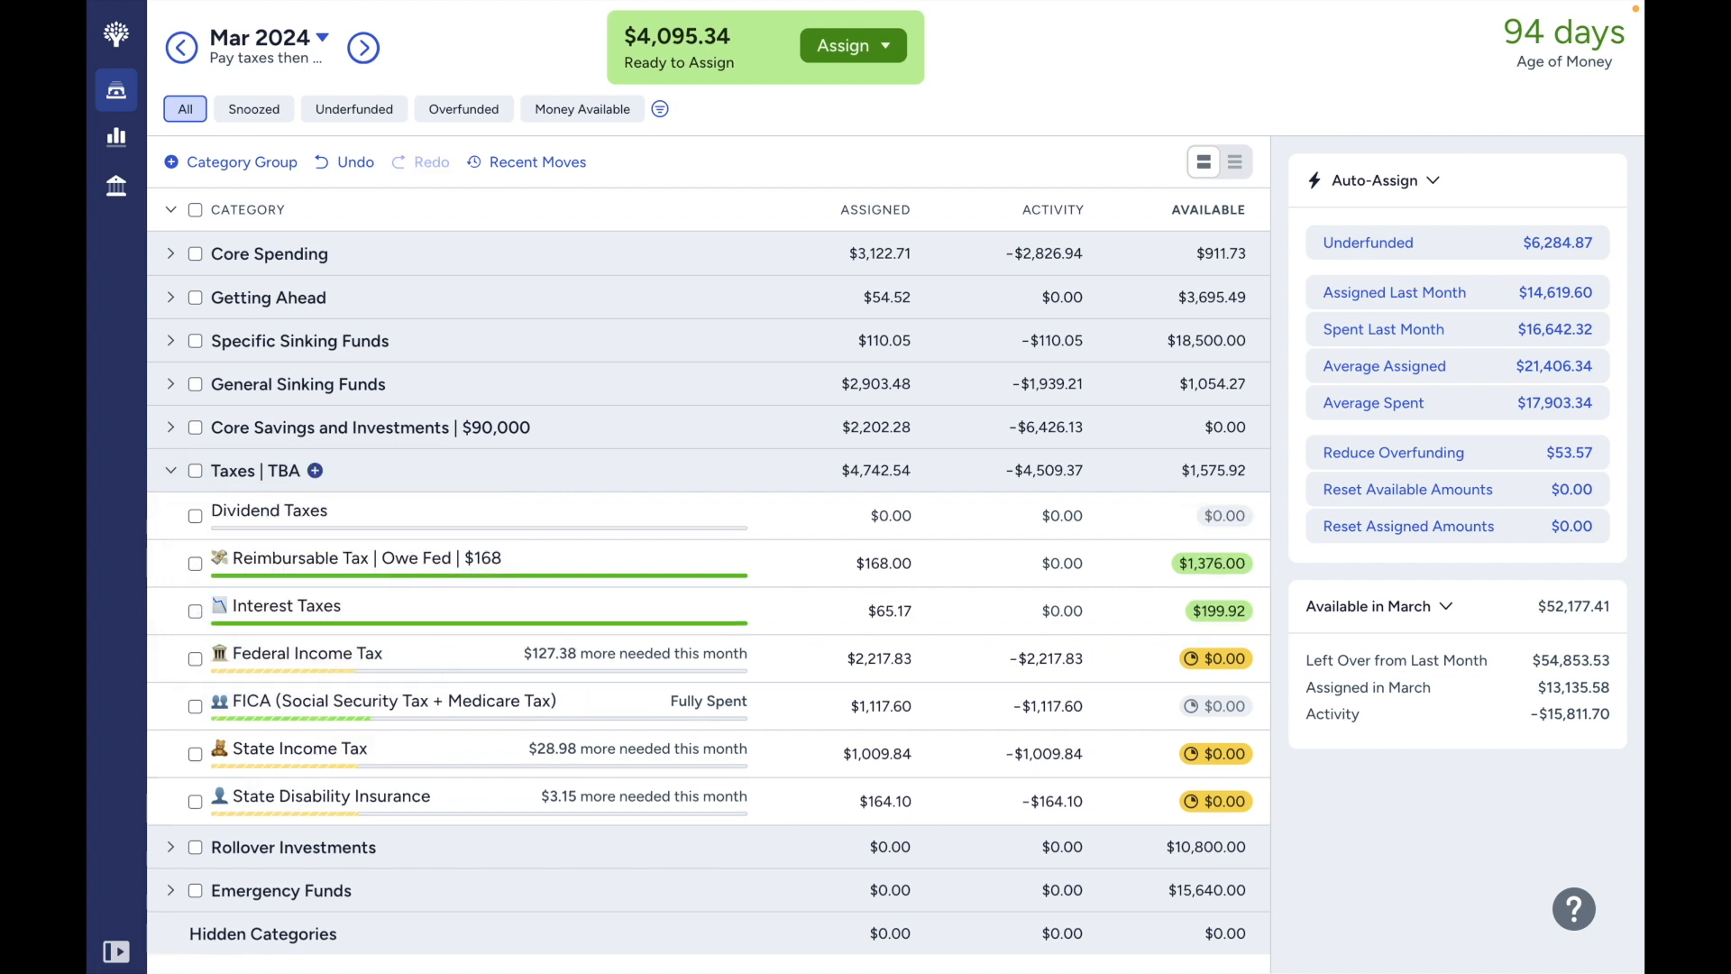
drag(339, 527, 315, 591)
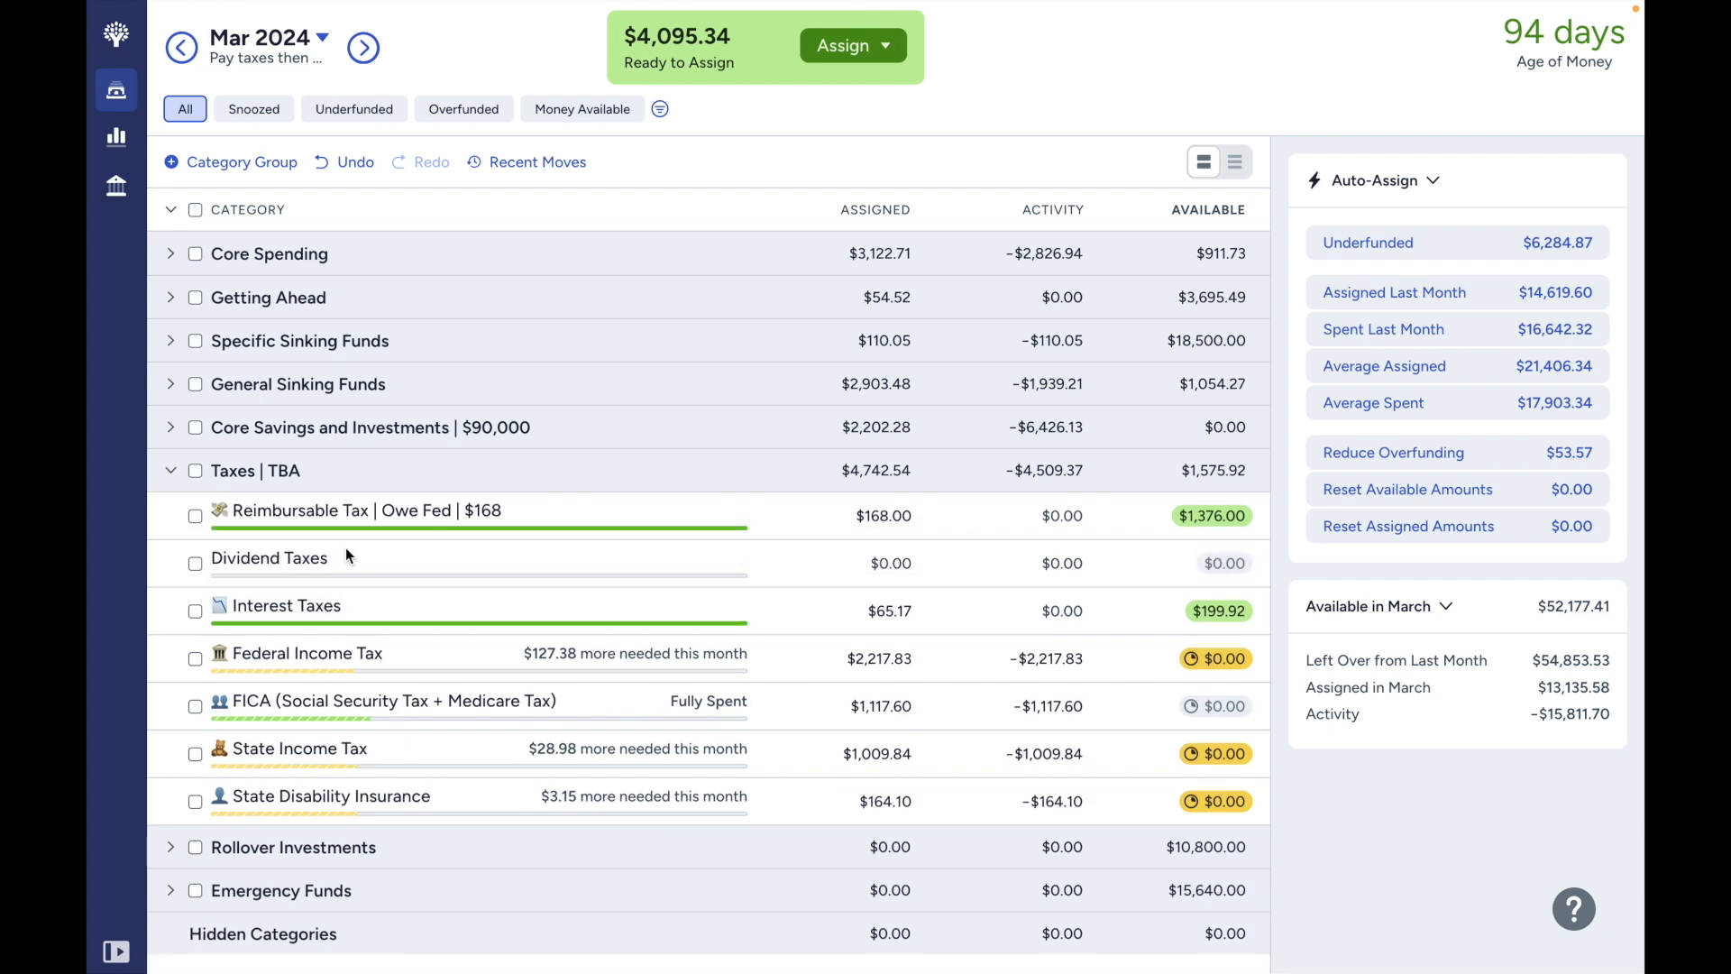
Review the details of the Interest Taxes and Dividend Taxes categories, leaving the Taxes | TBA group collapsed.
click(369, 601)
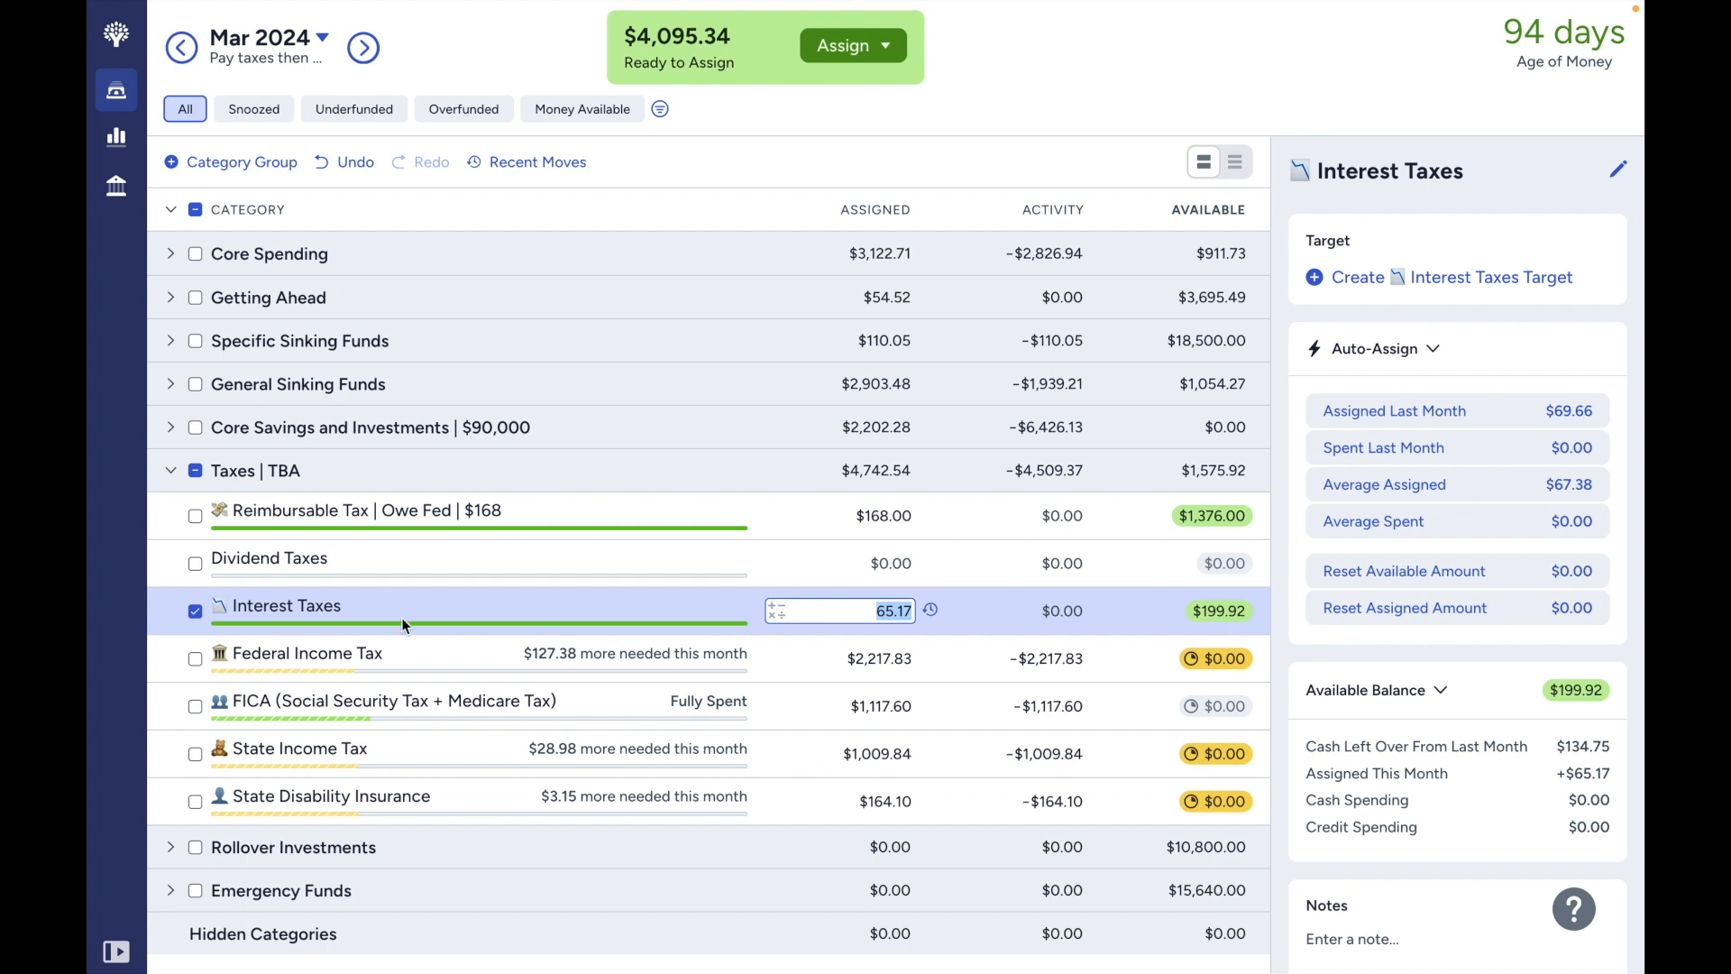
click(198, 615)
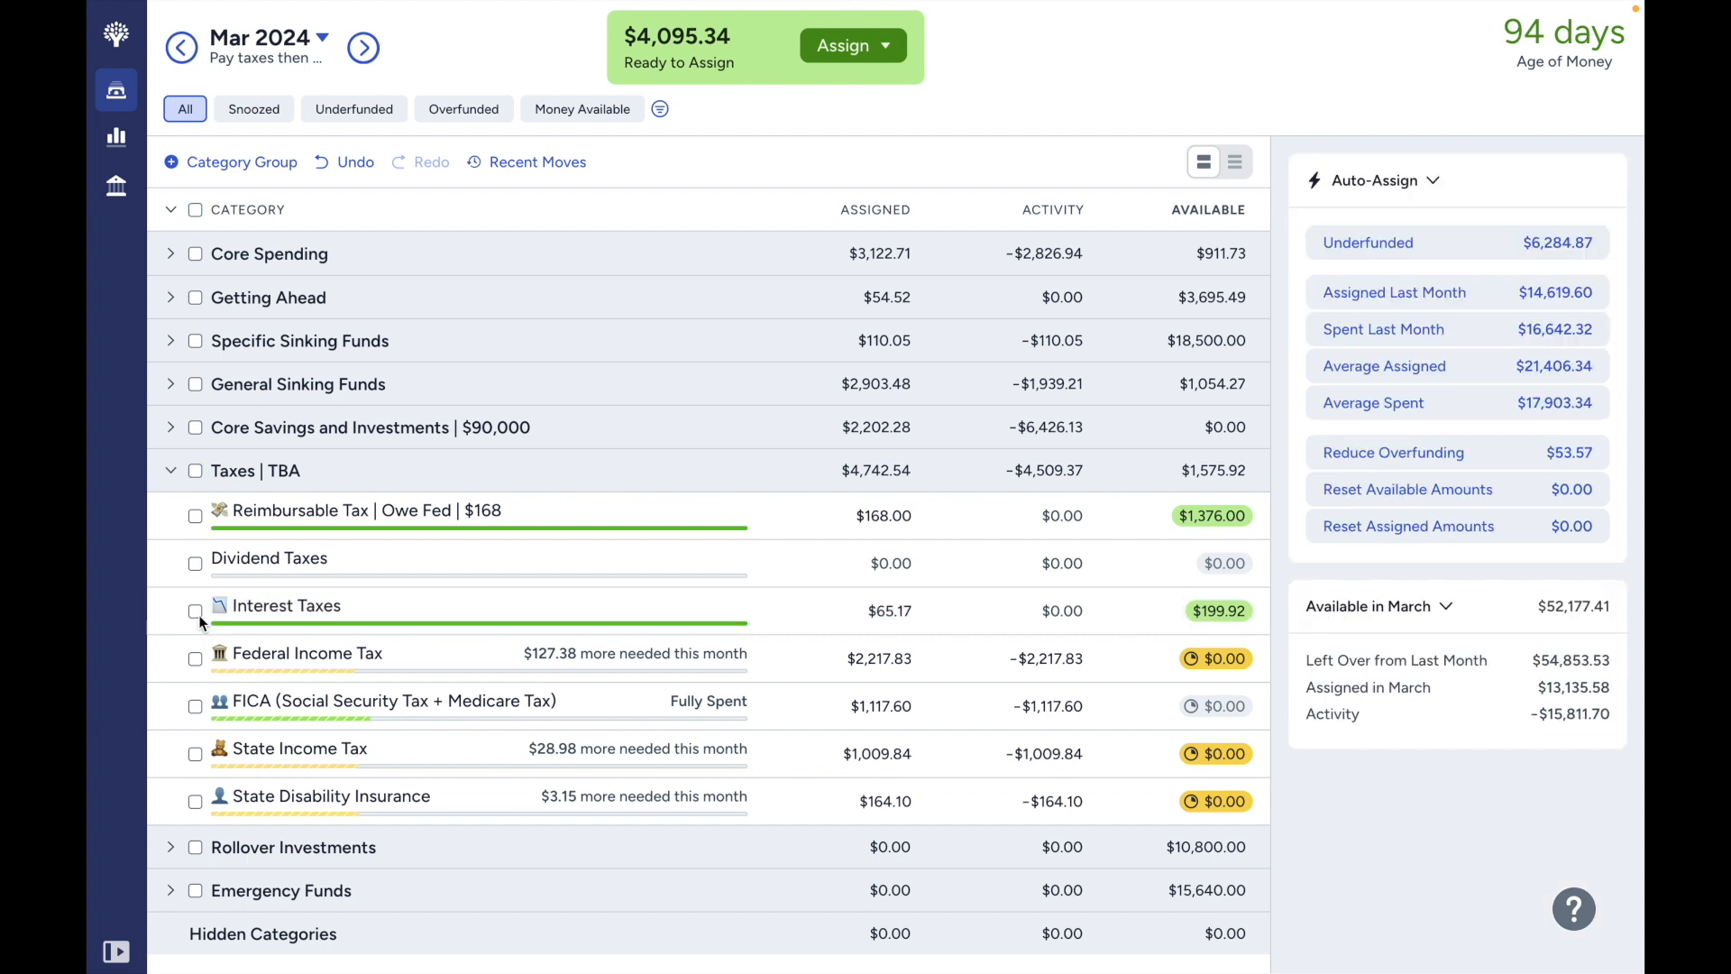
click(234, 565)
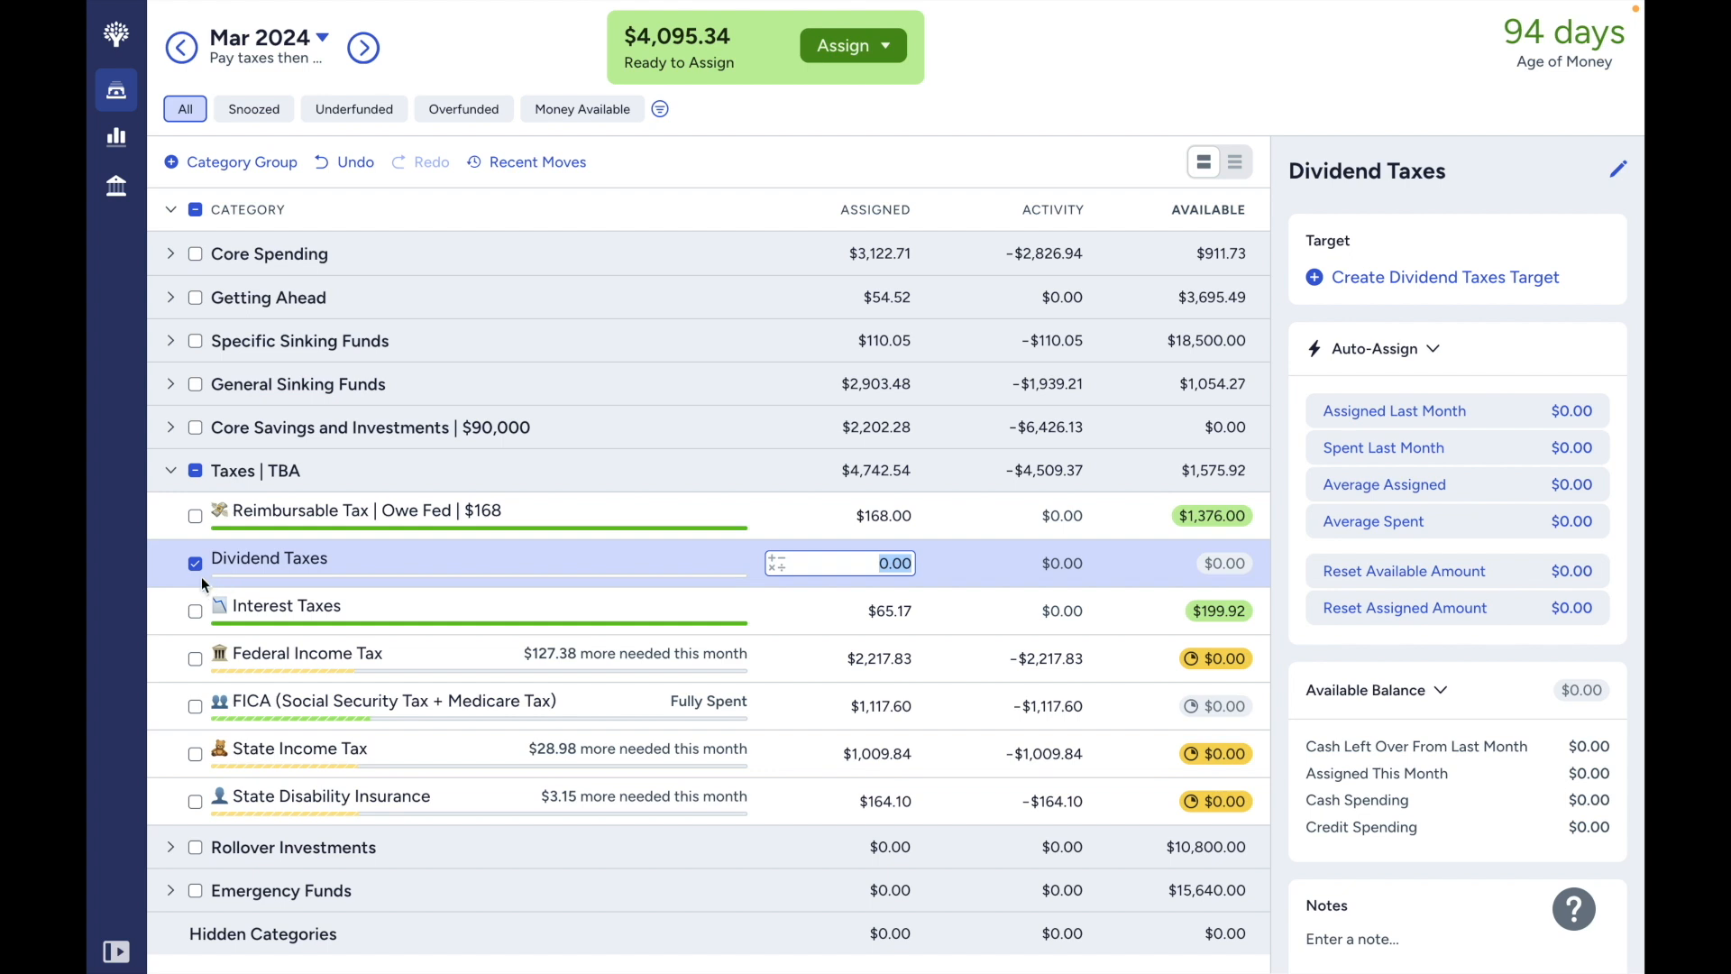
click(196, 566)
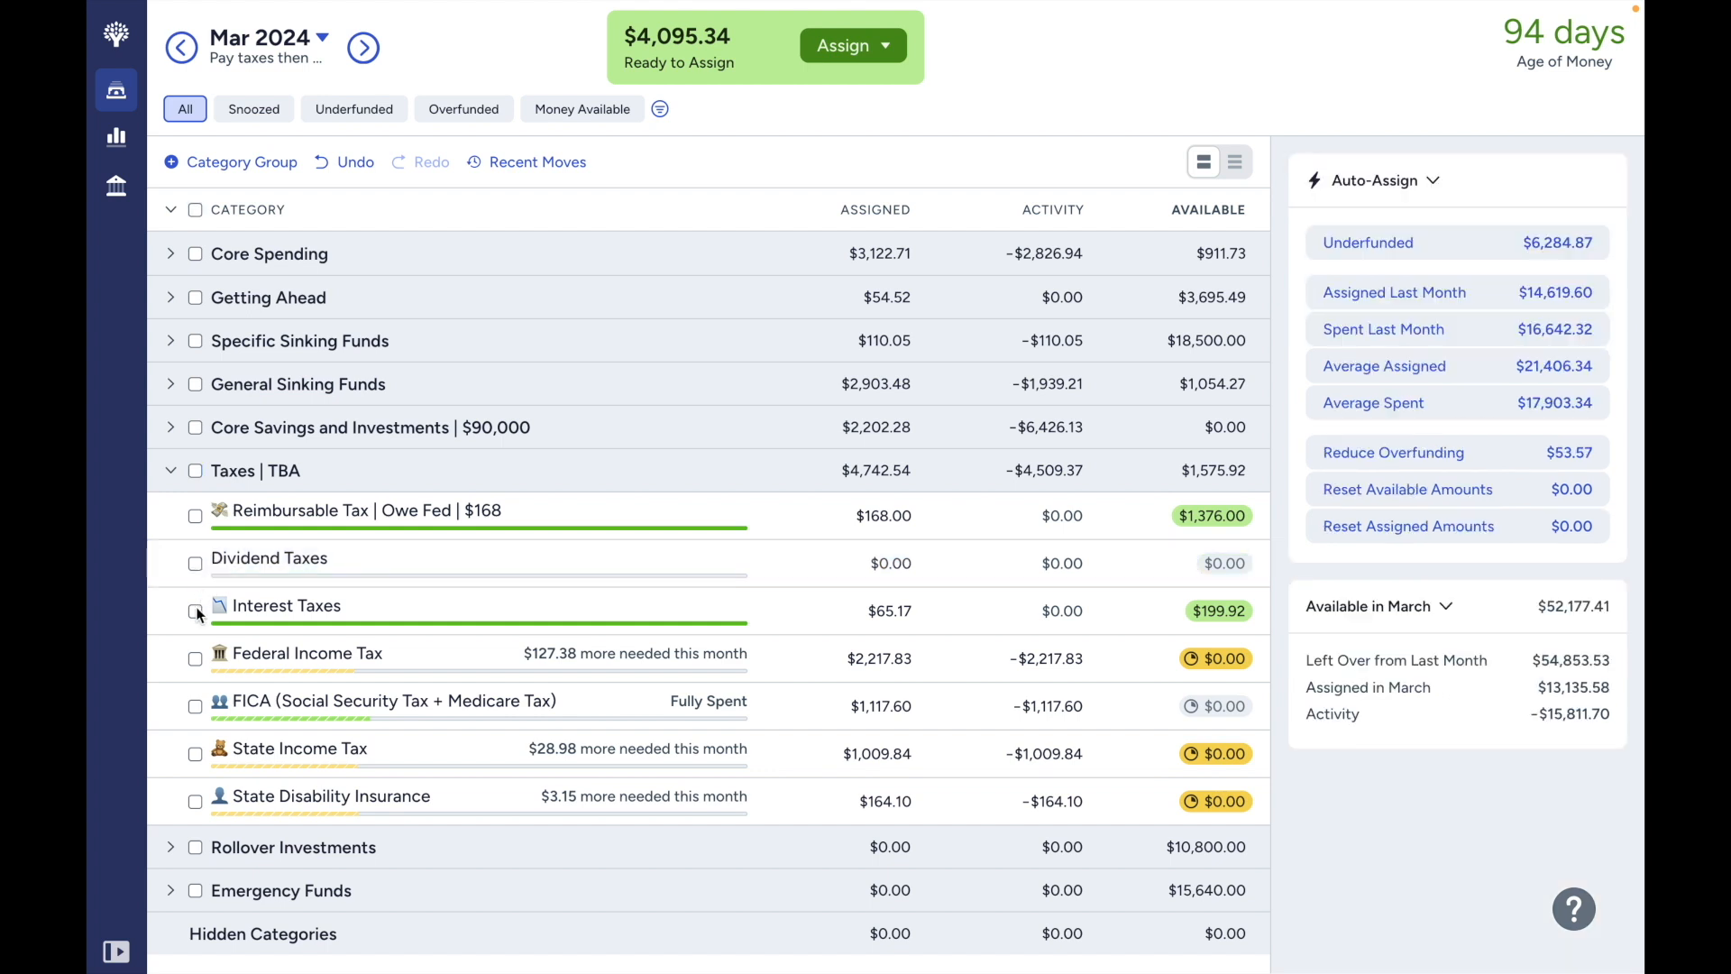
click(170, 472)
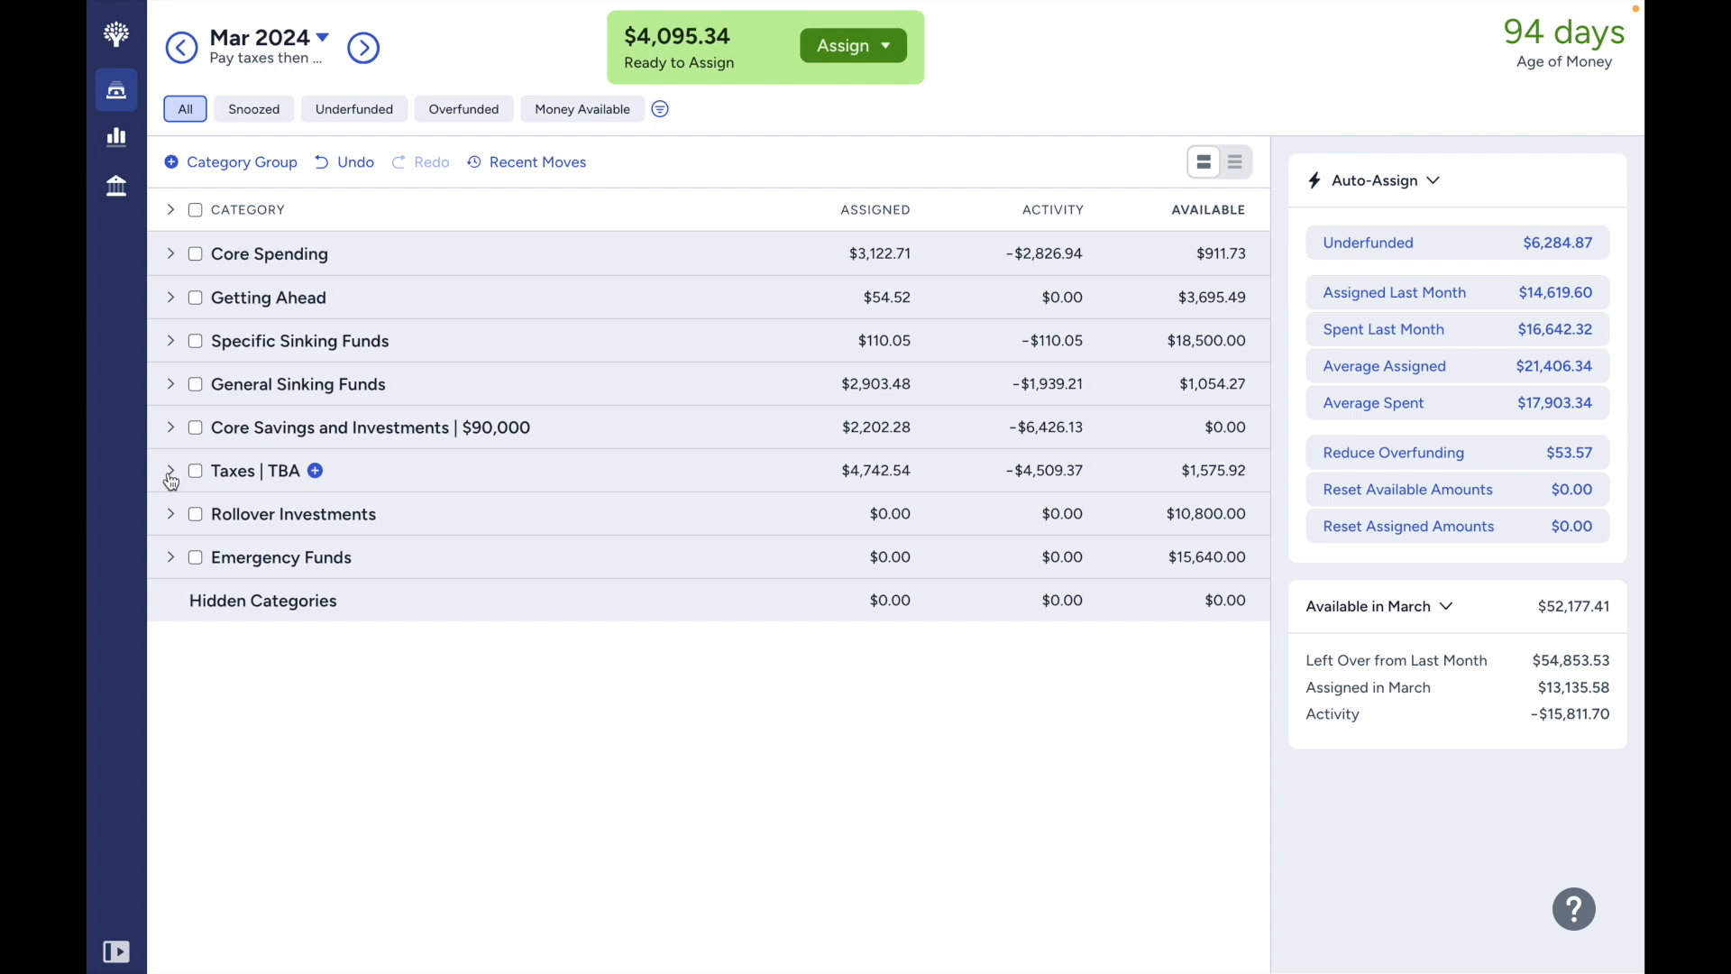
click(170, 473)
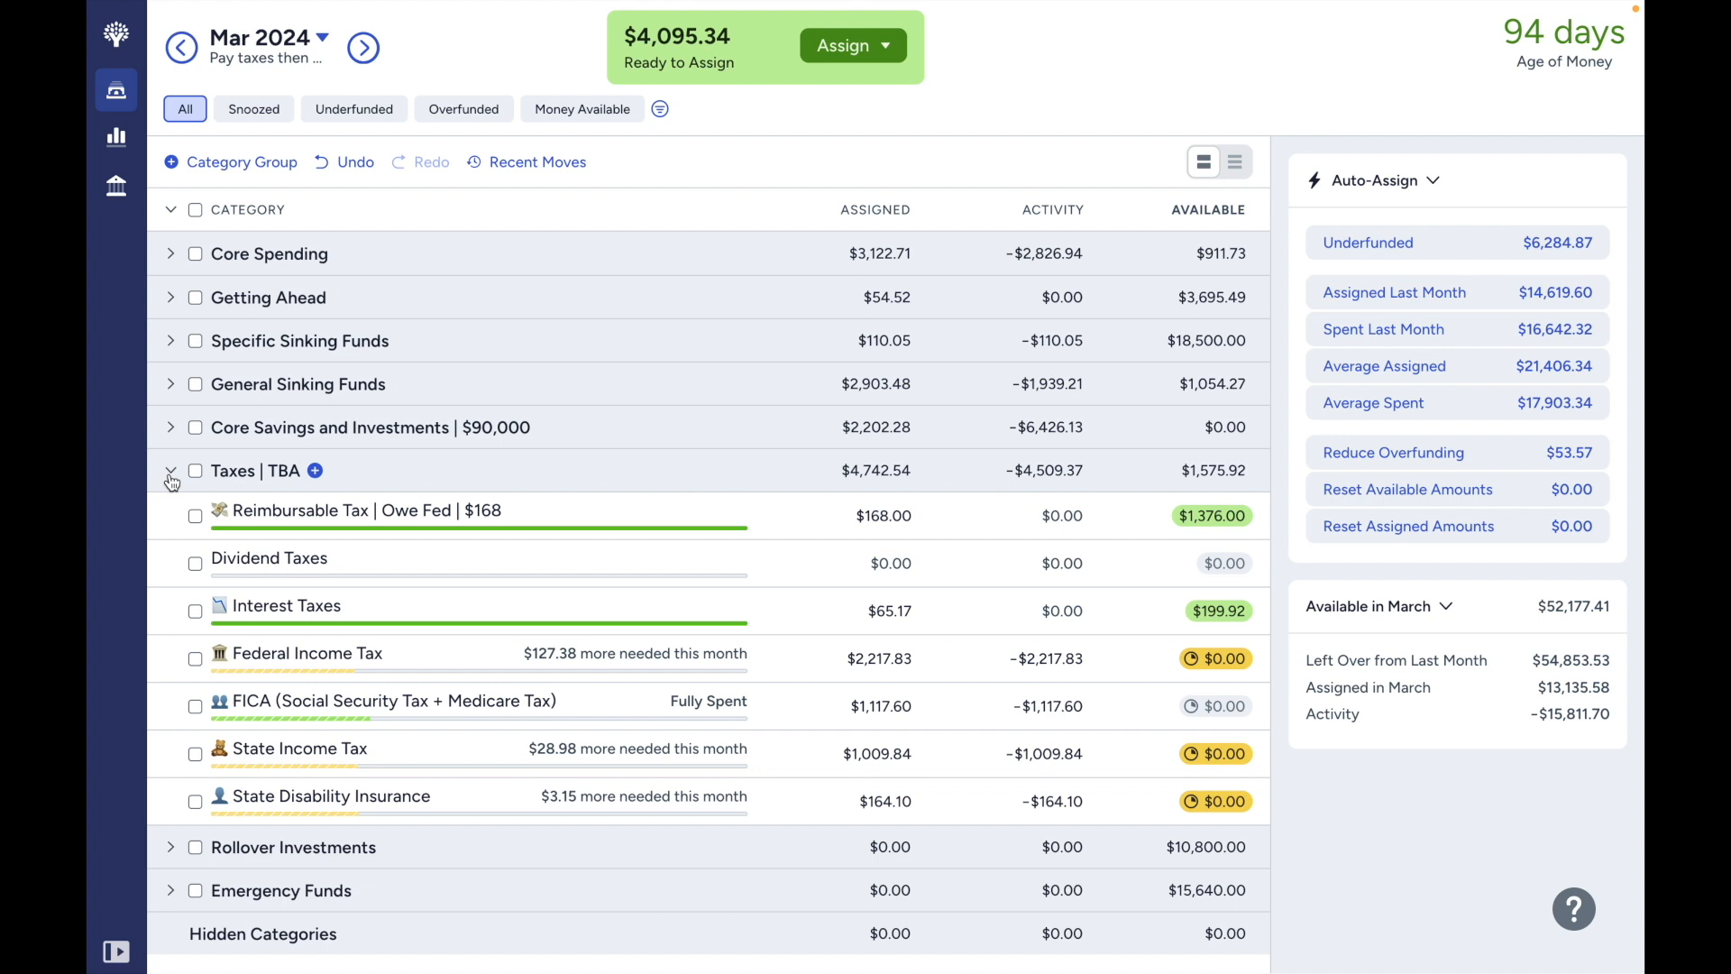
click(171, 480)
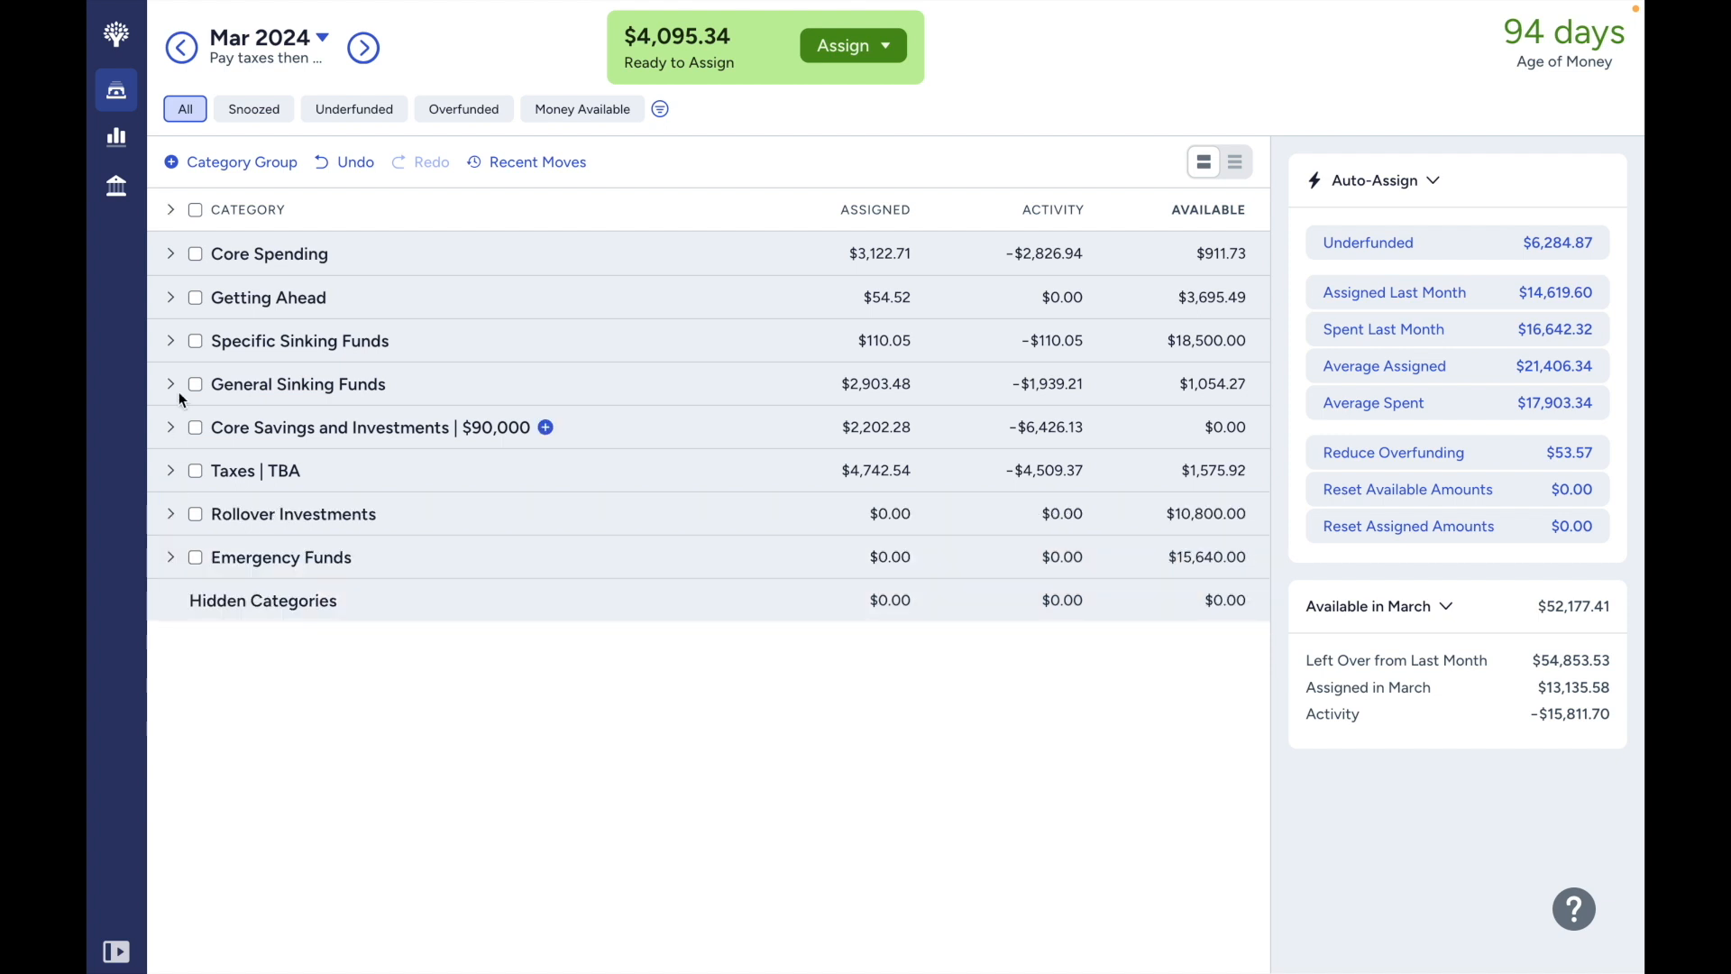
Add $215 to the assigned amount of This Month's Holding in the Getting Ahead group.
click(171, 296)
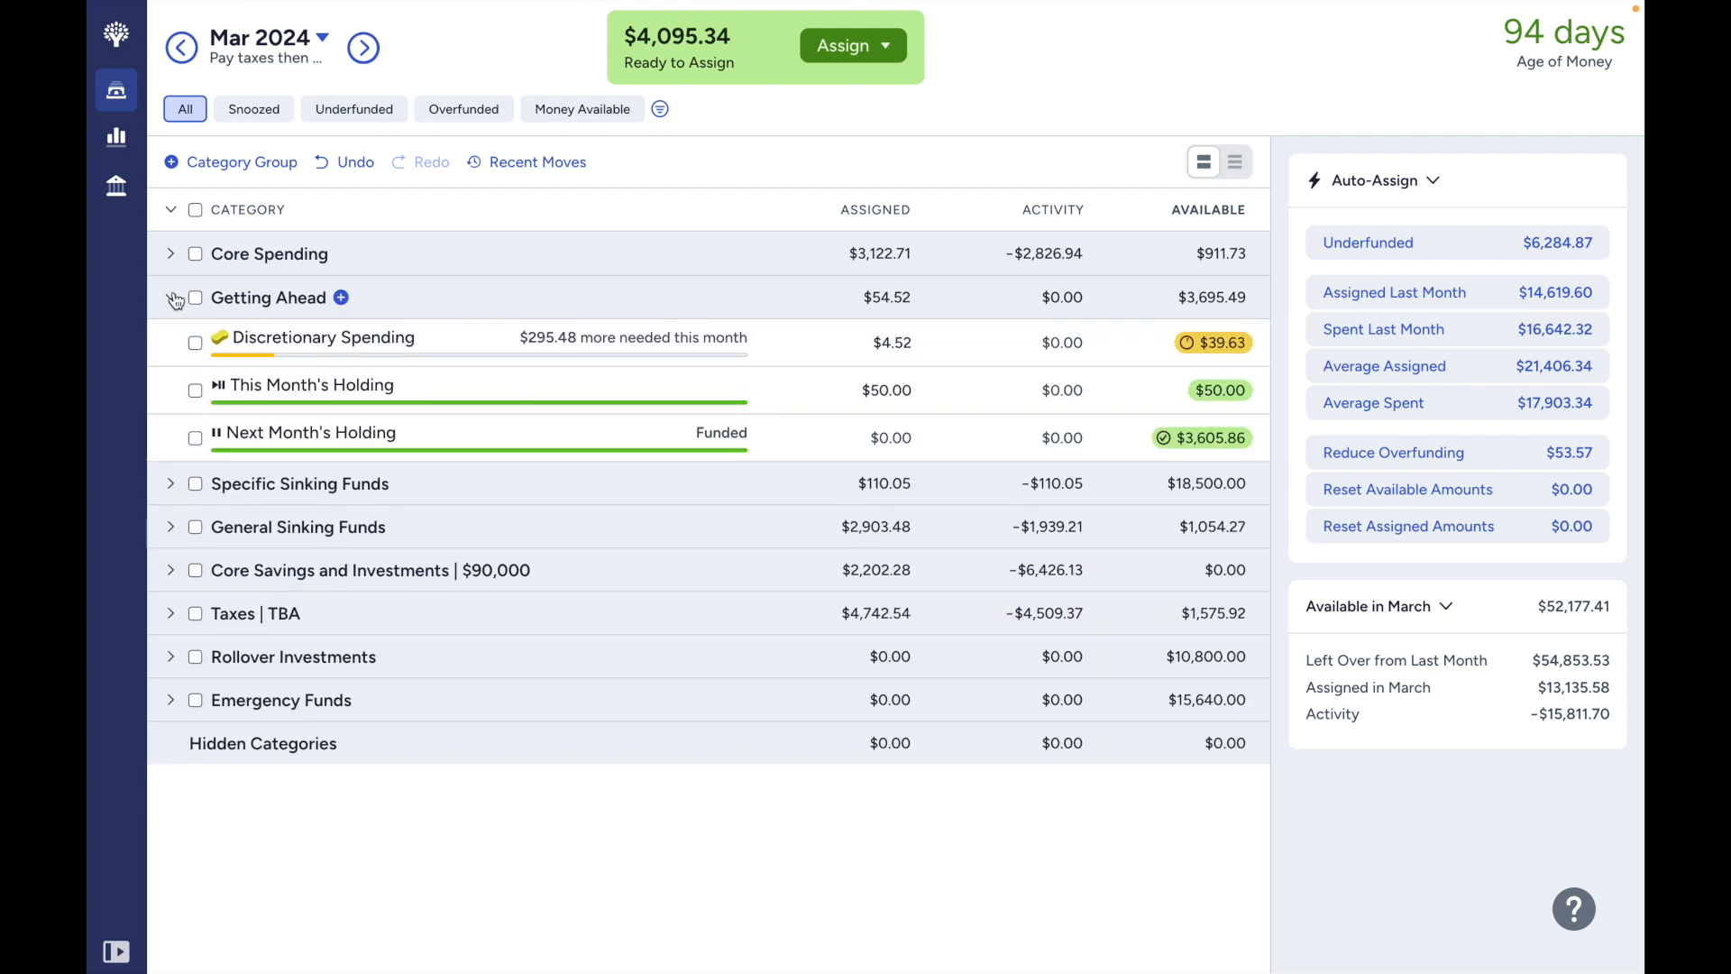
click(902, 390)
text(+215)
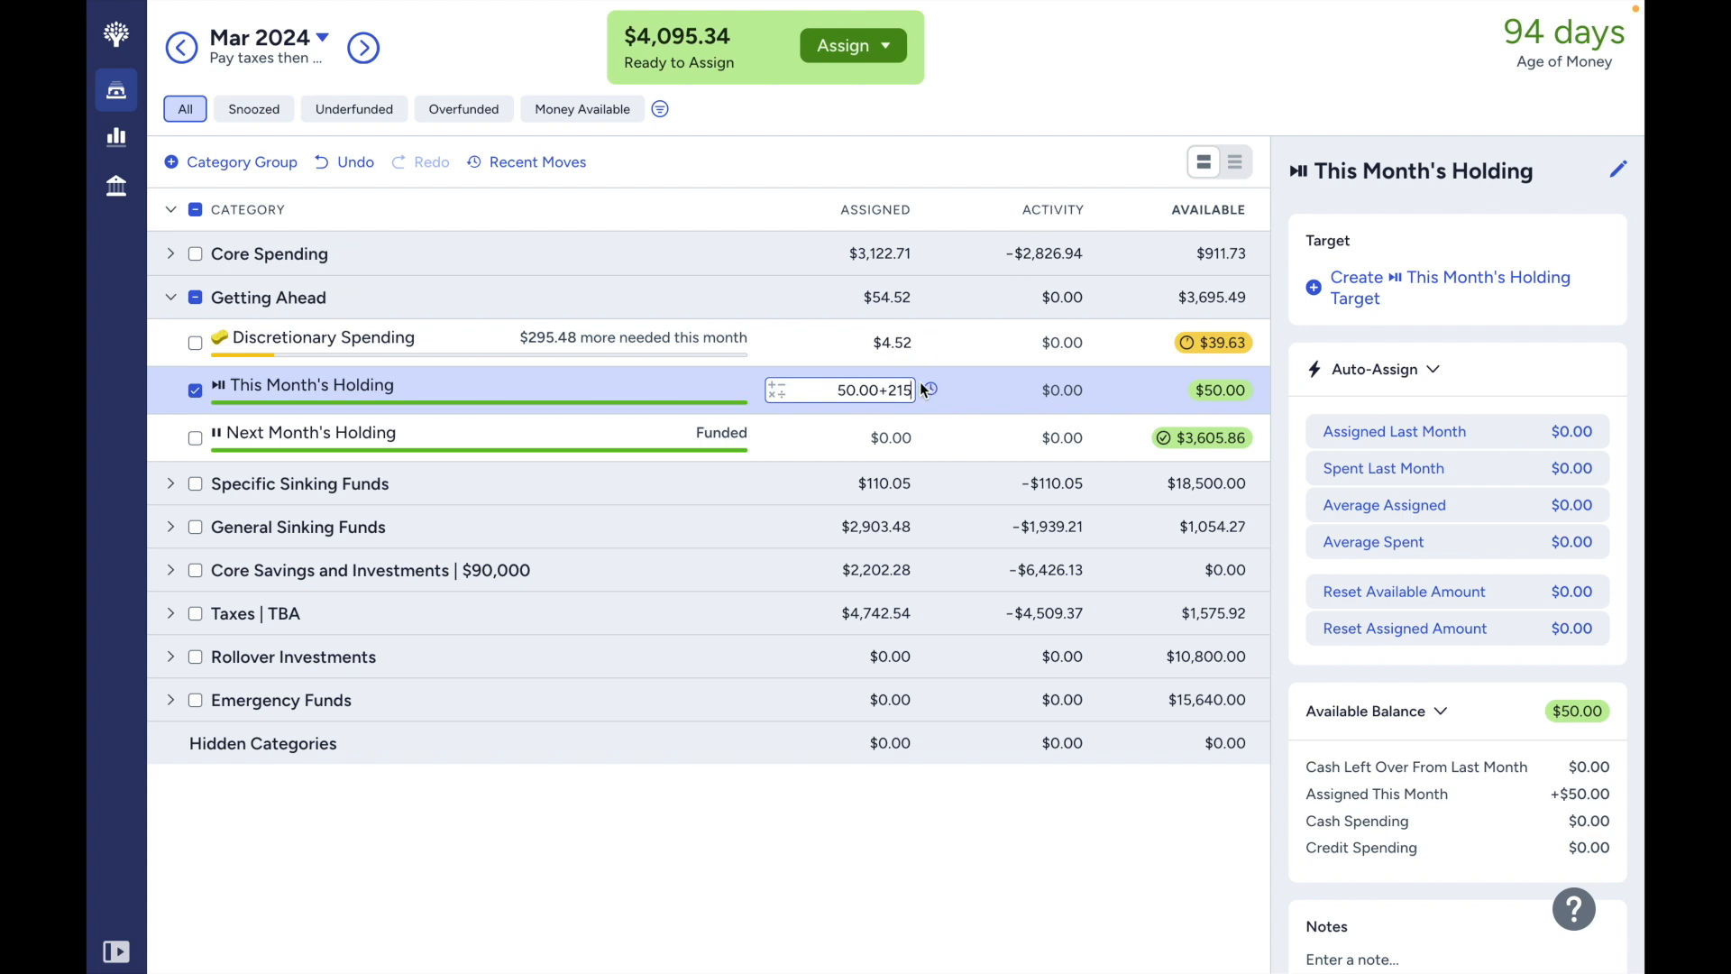
key(Return)
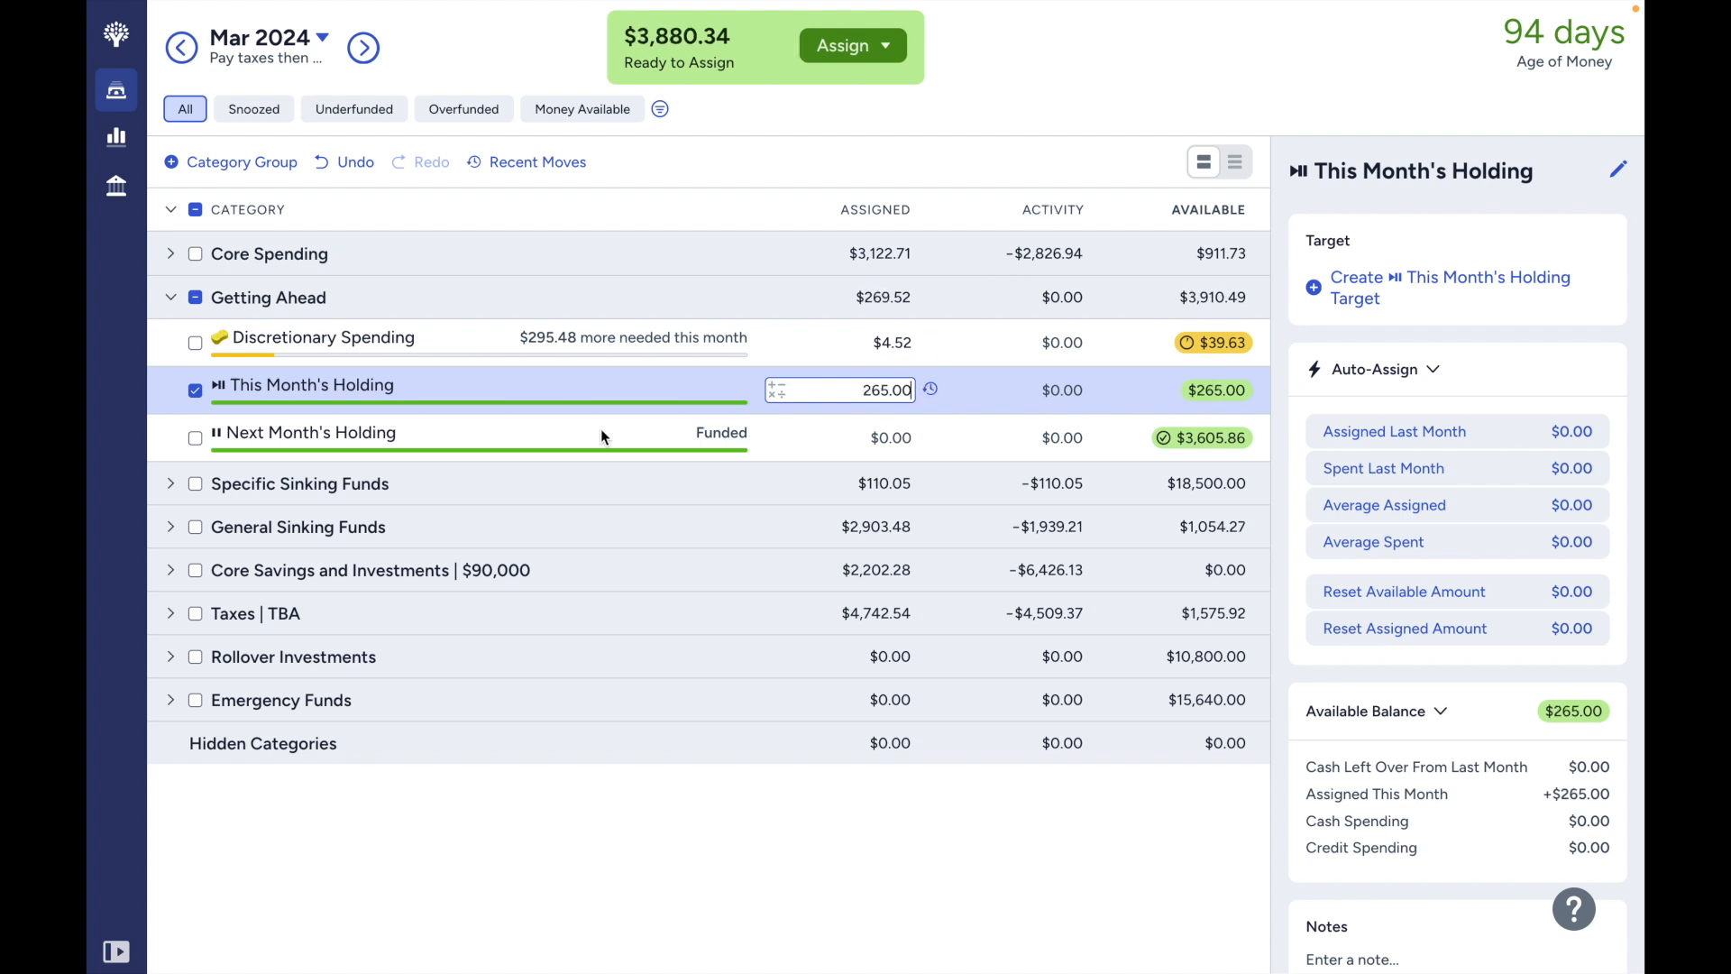
click(198, 393)
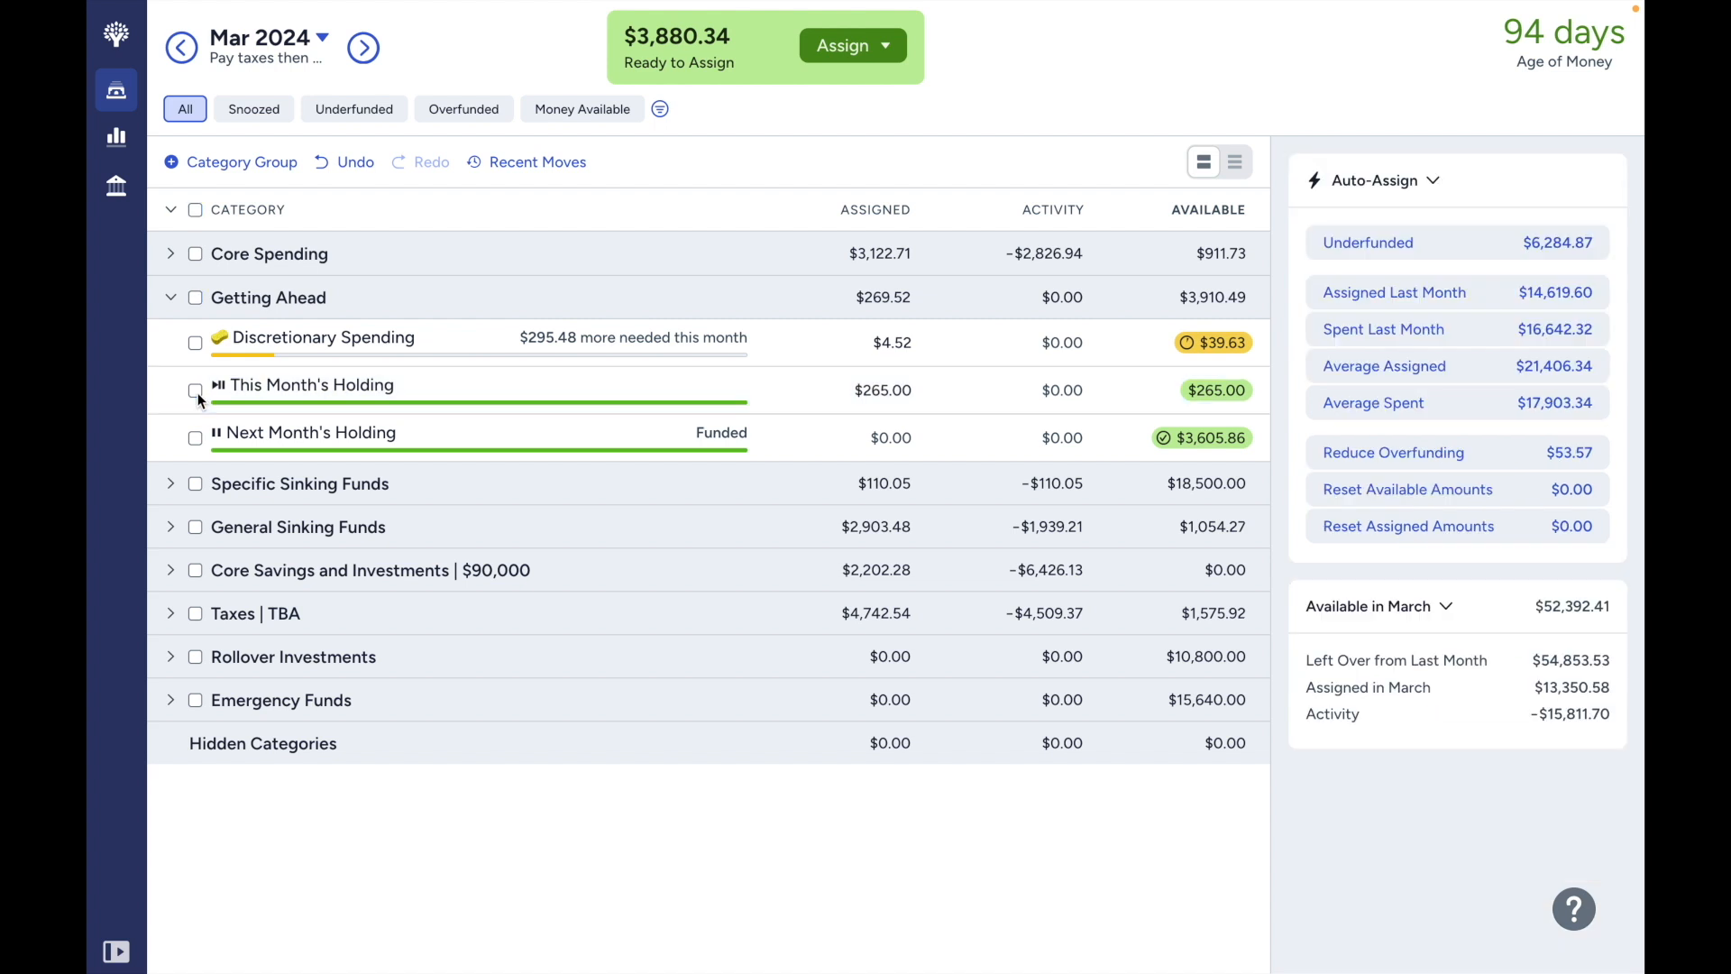
click(173, 301)
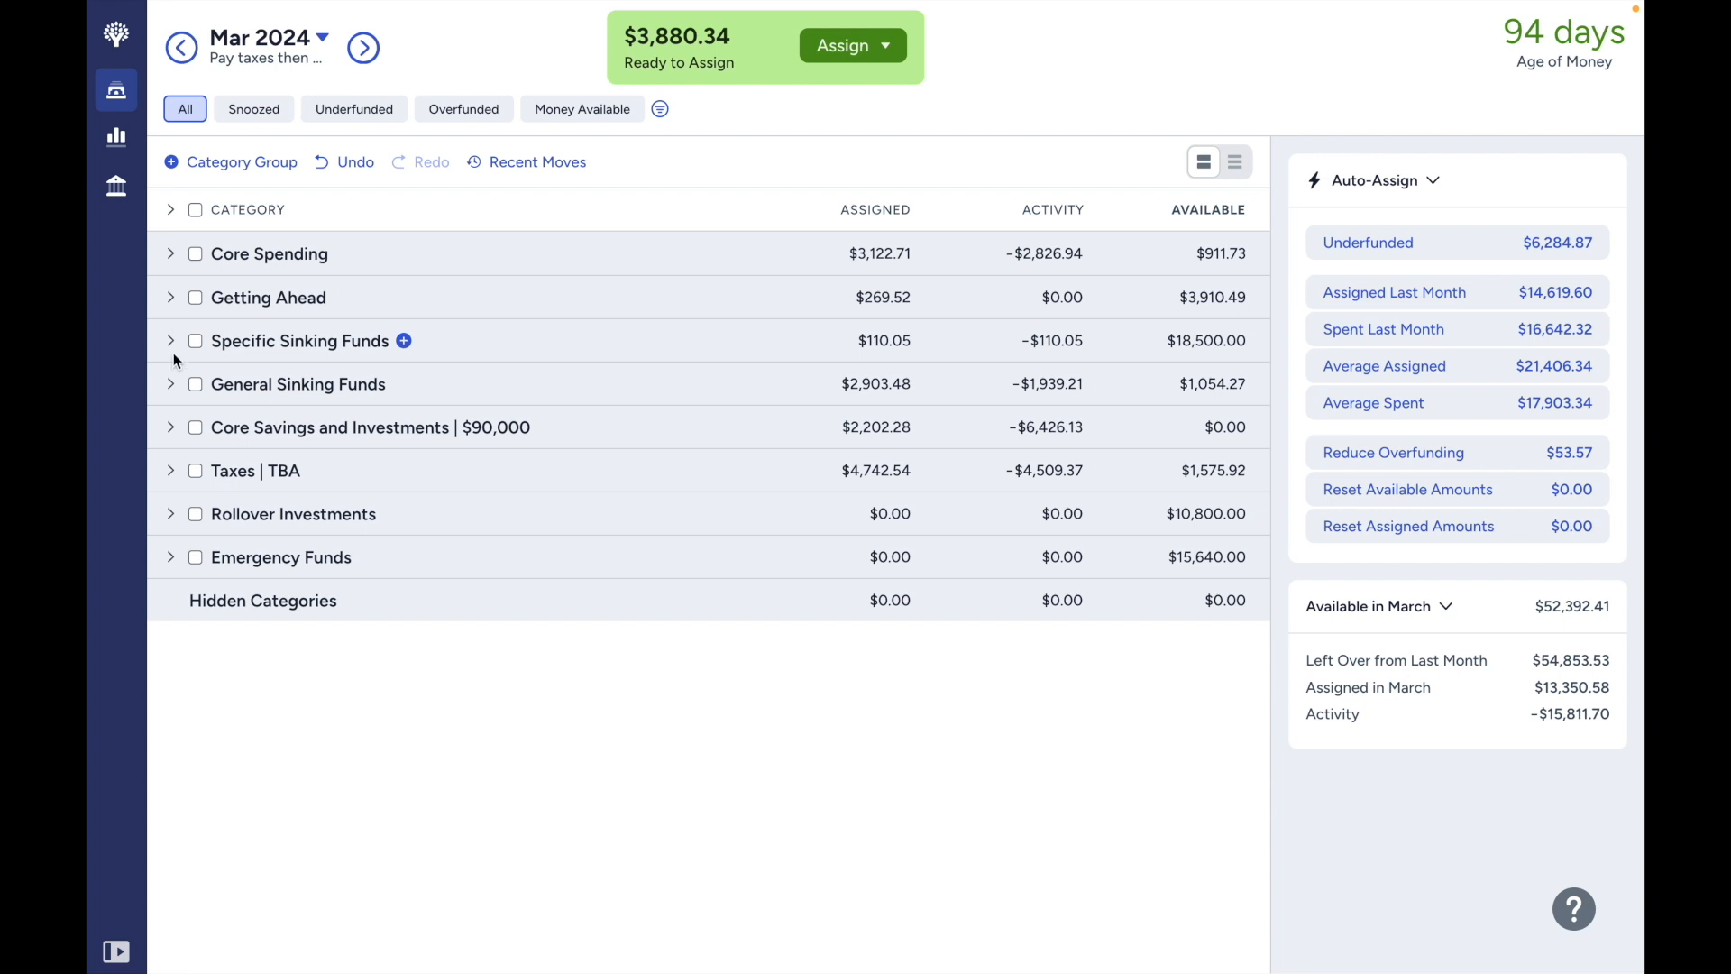
Review the history of moves for the Holding | $727.47 category in the General Sinking Funds group.
click(170, 384)
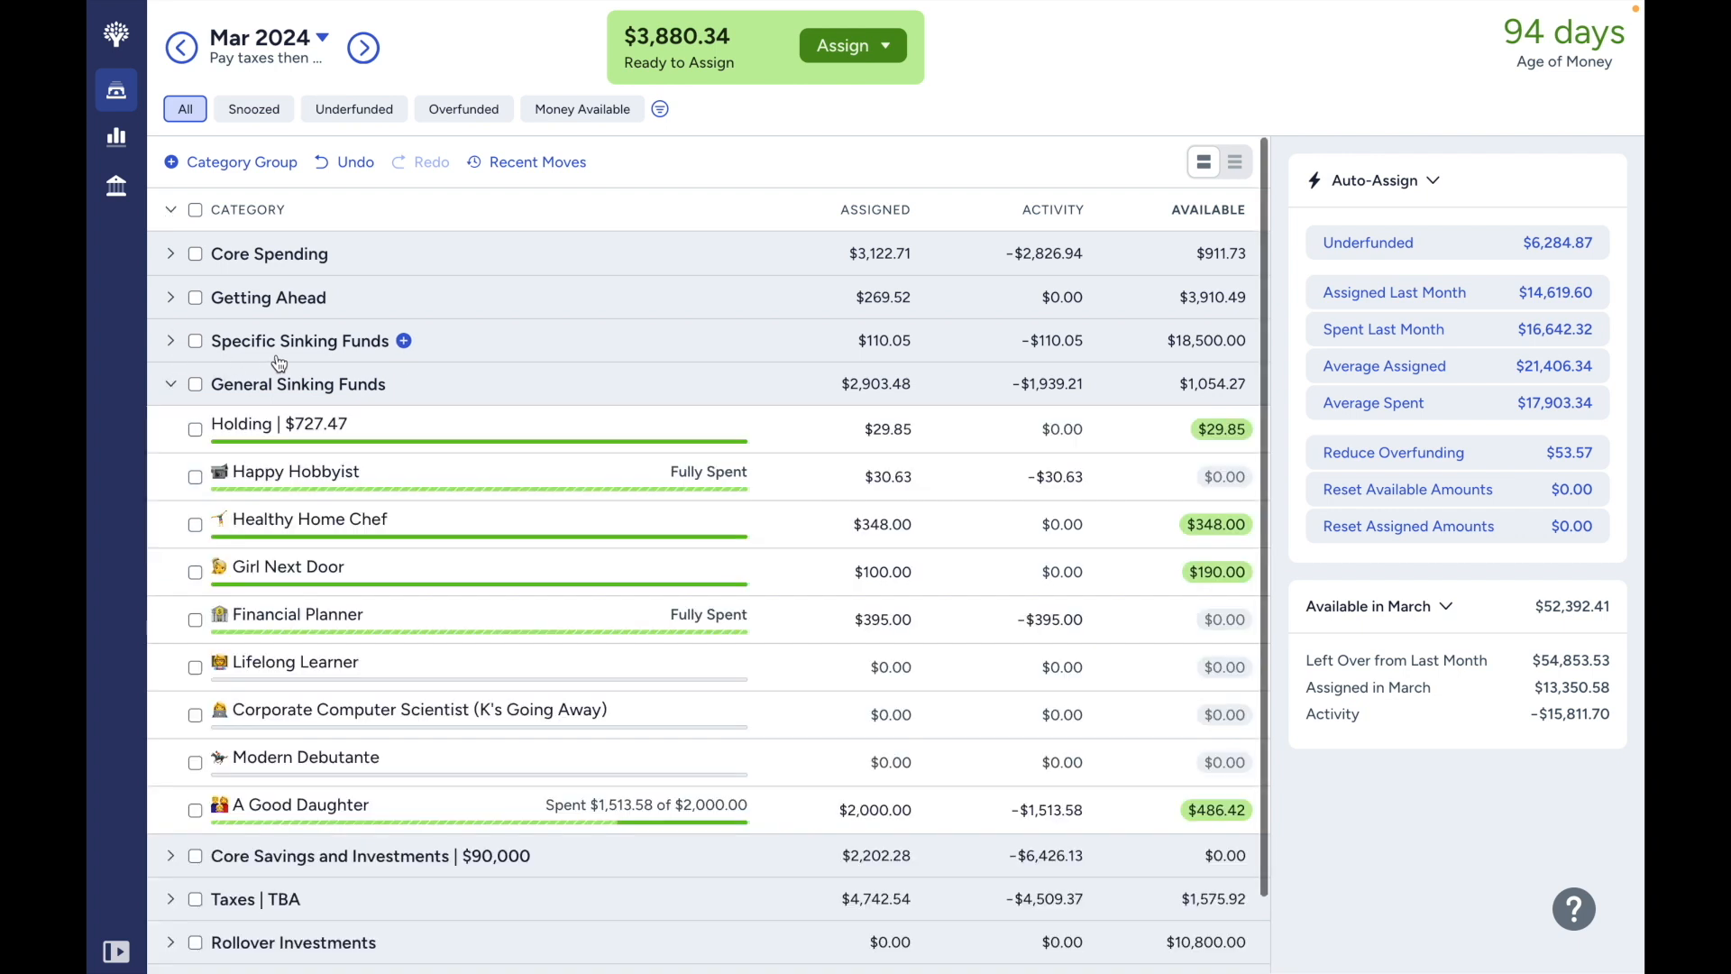
click(873, 429)
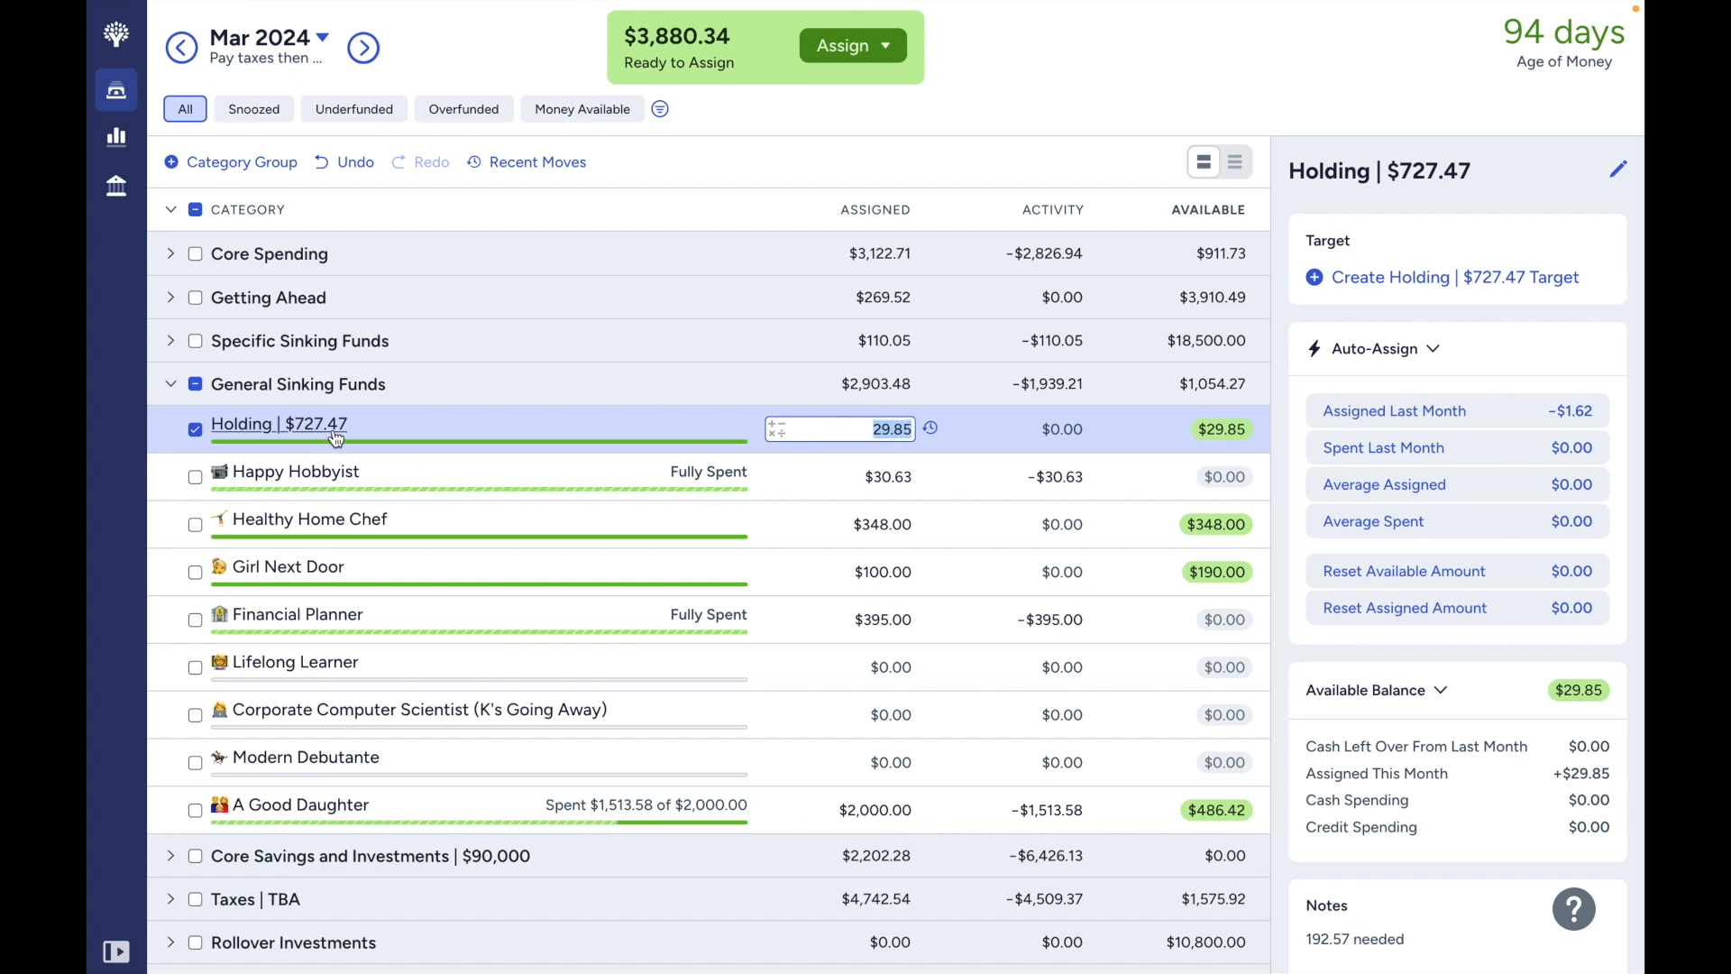
click(930, 429)
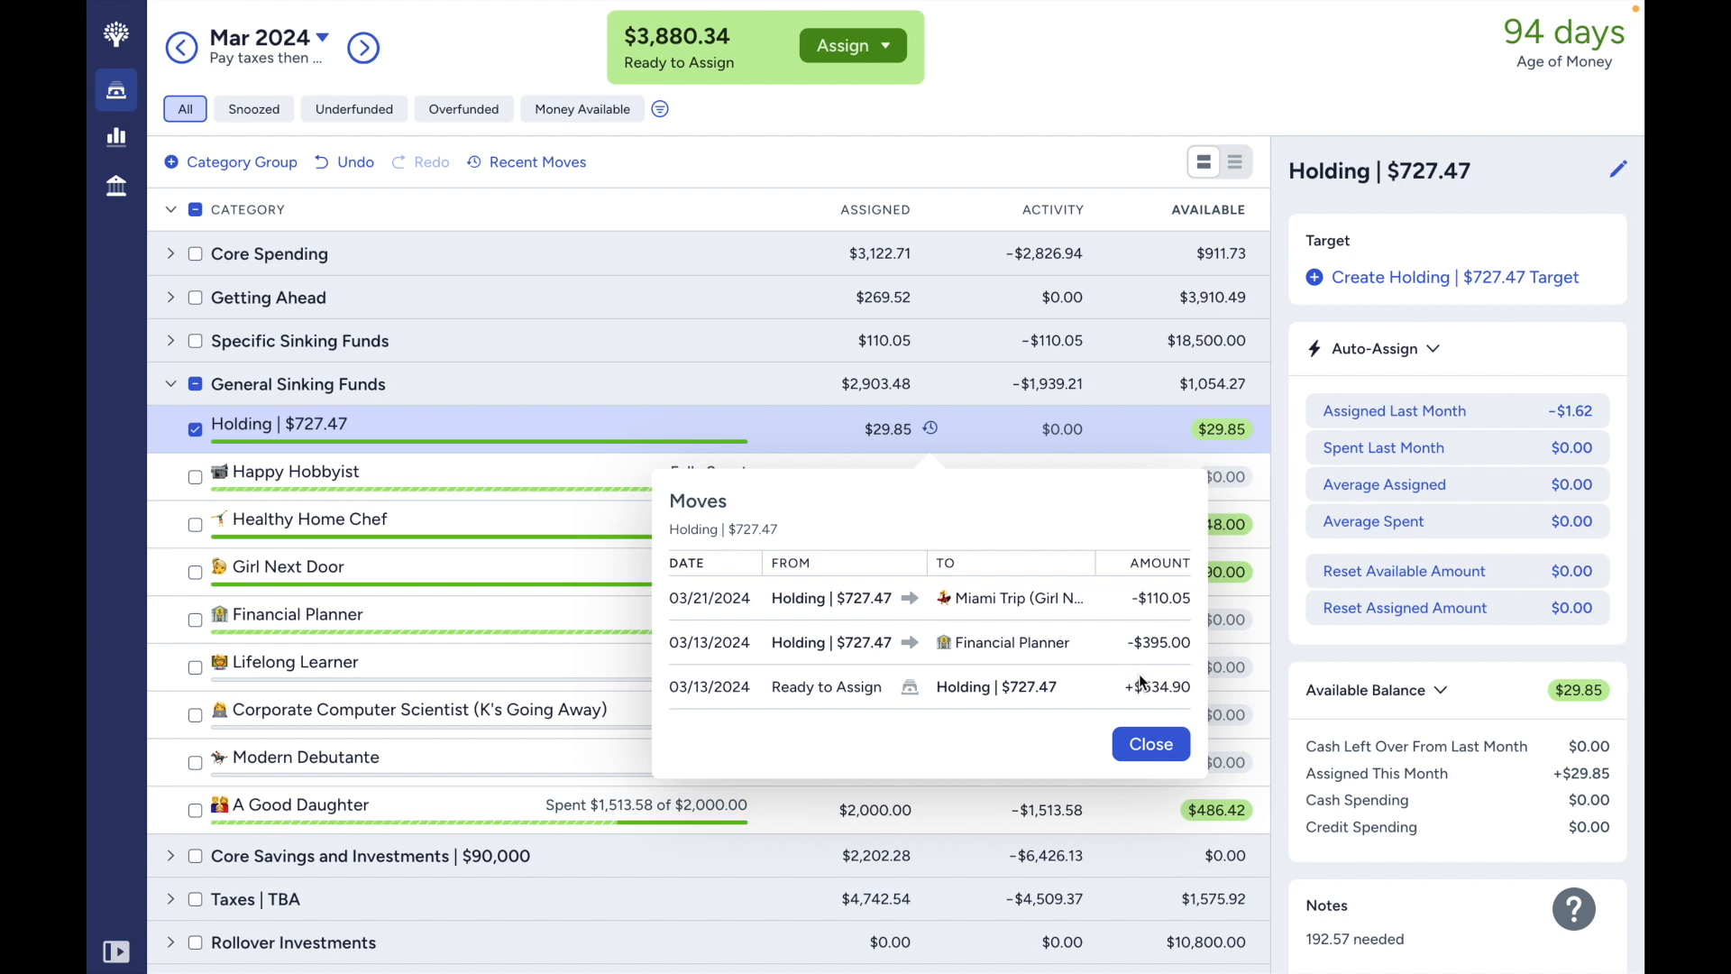
drag(1142, 686, 1189, 690)
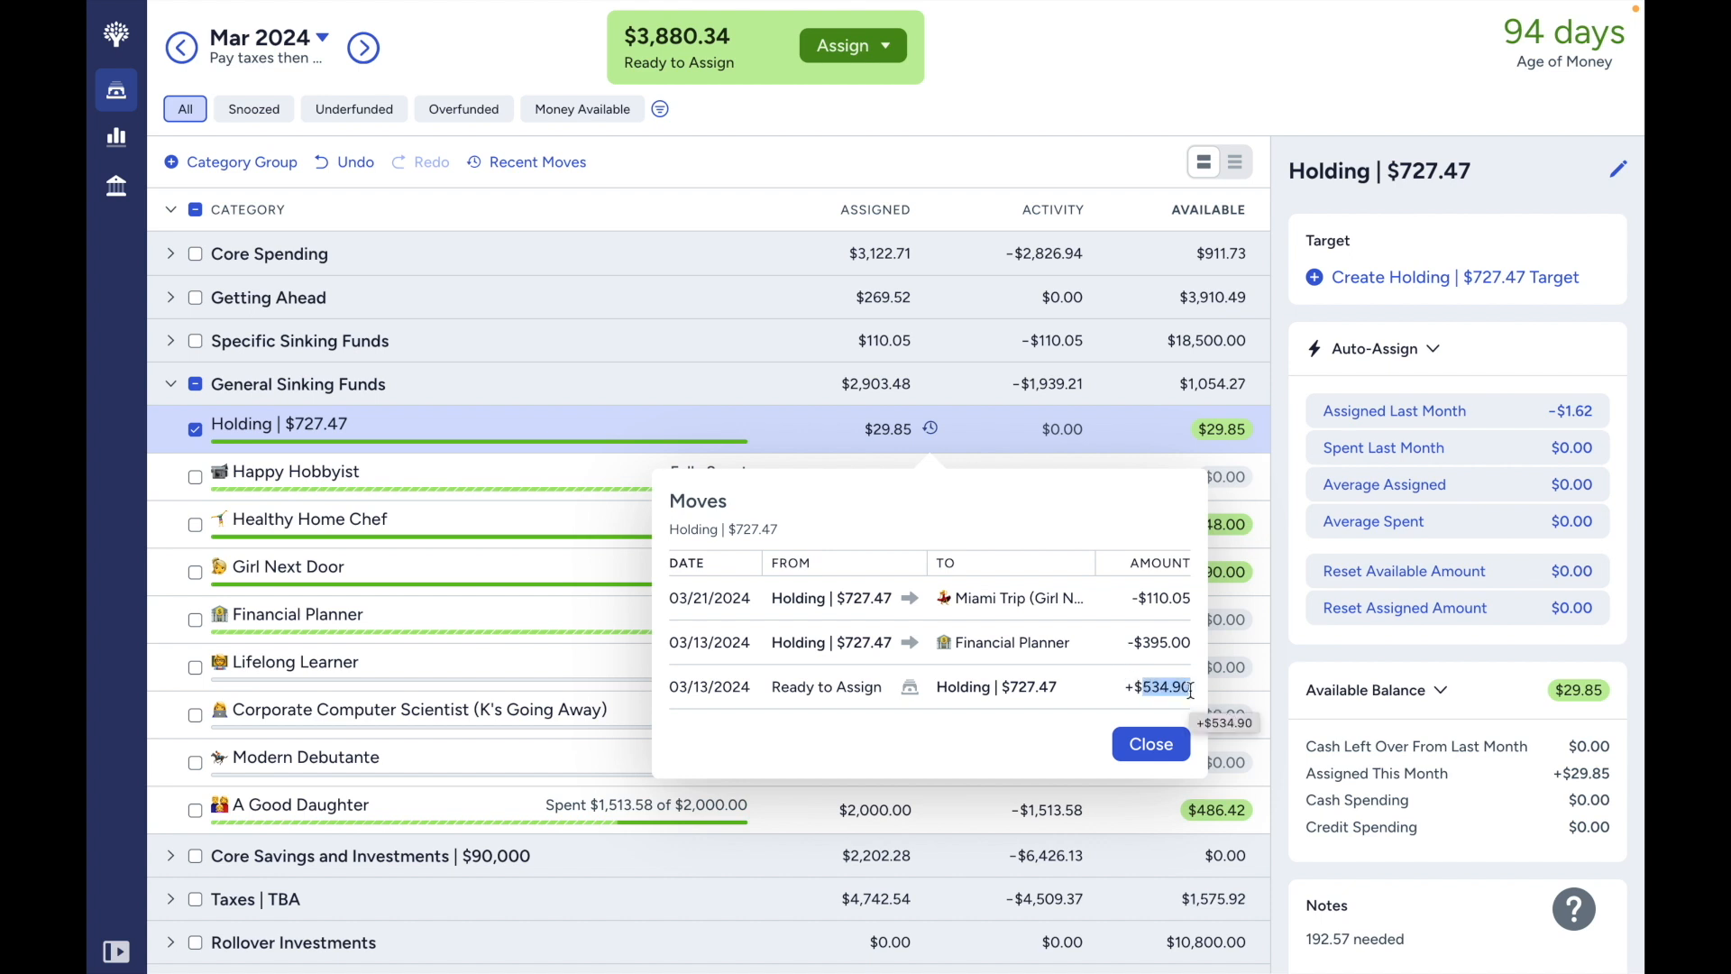
click(1151, 745)
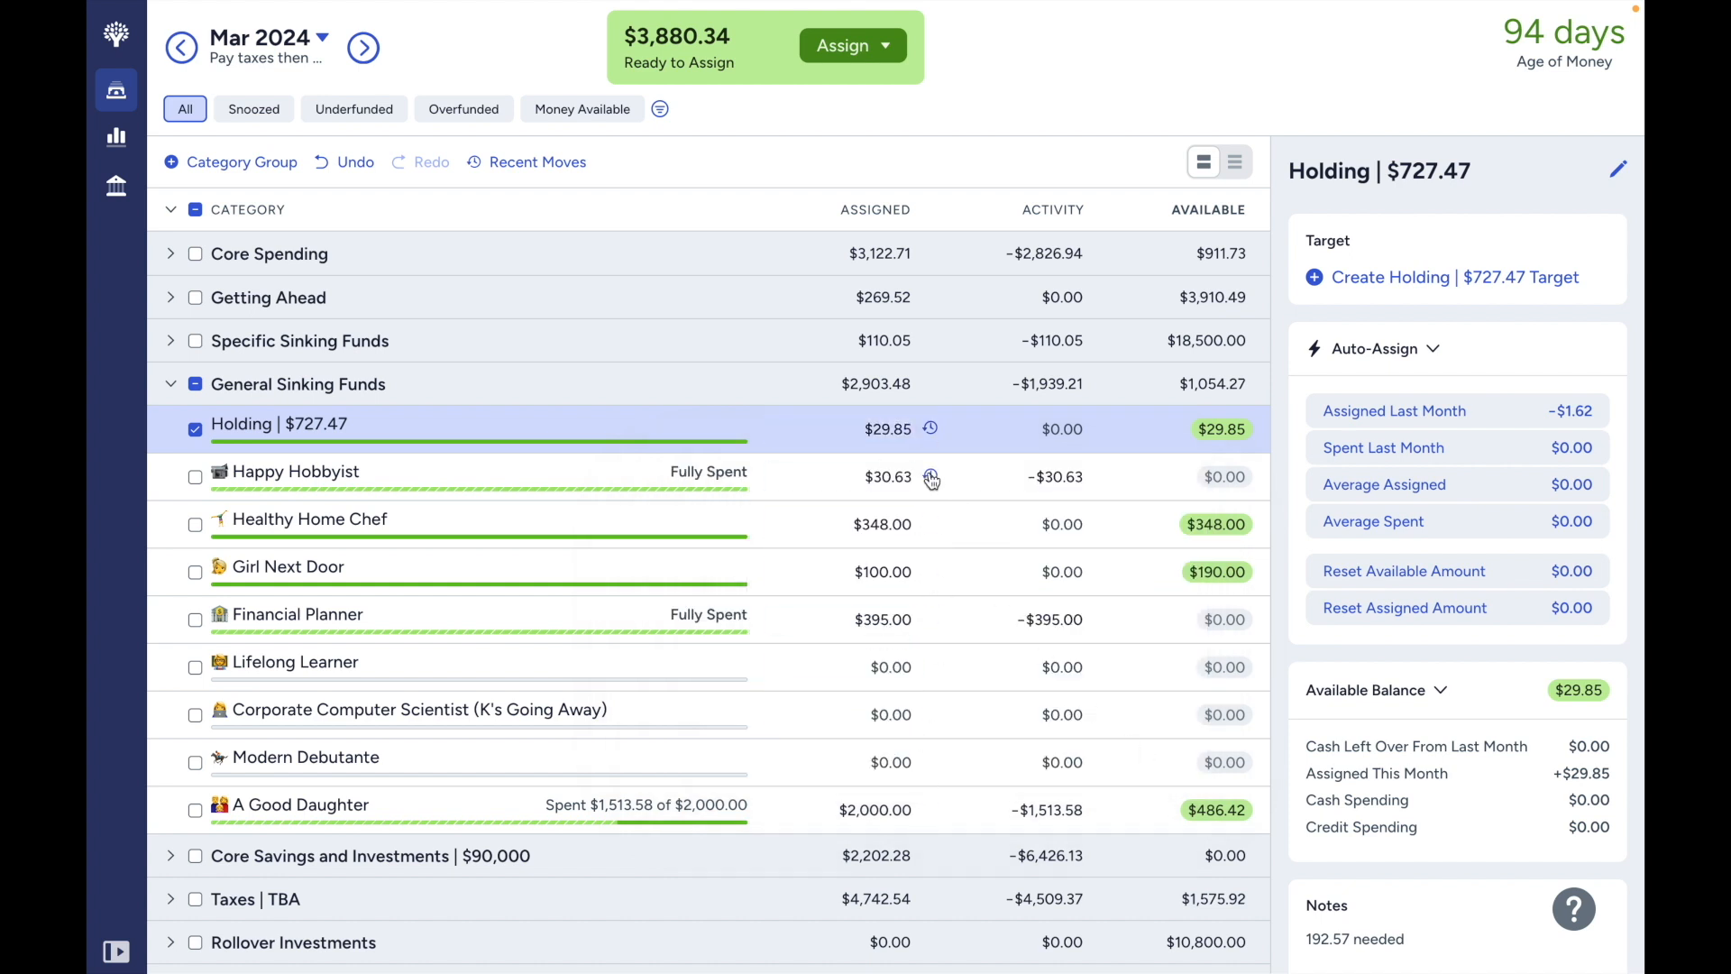
Add the difference 727.47-534.90 to the assigned amount of Holding | $727.47, leaving the General Sinking Funds group collapsed.
click(892, 429)
key(Right)
text(+())
text(727.)
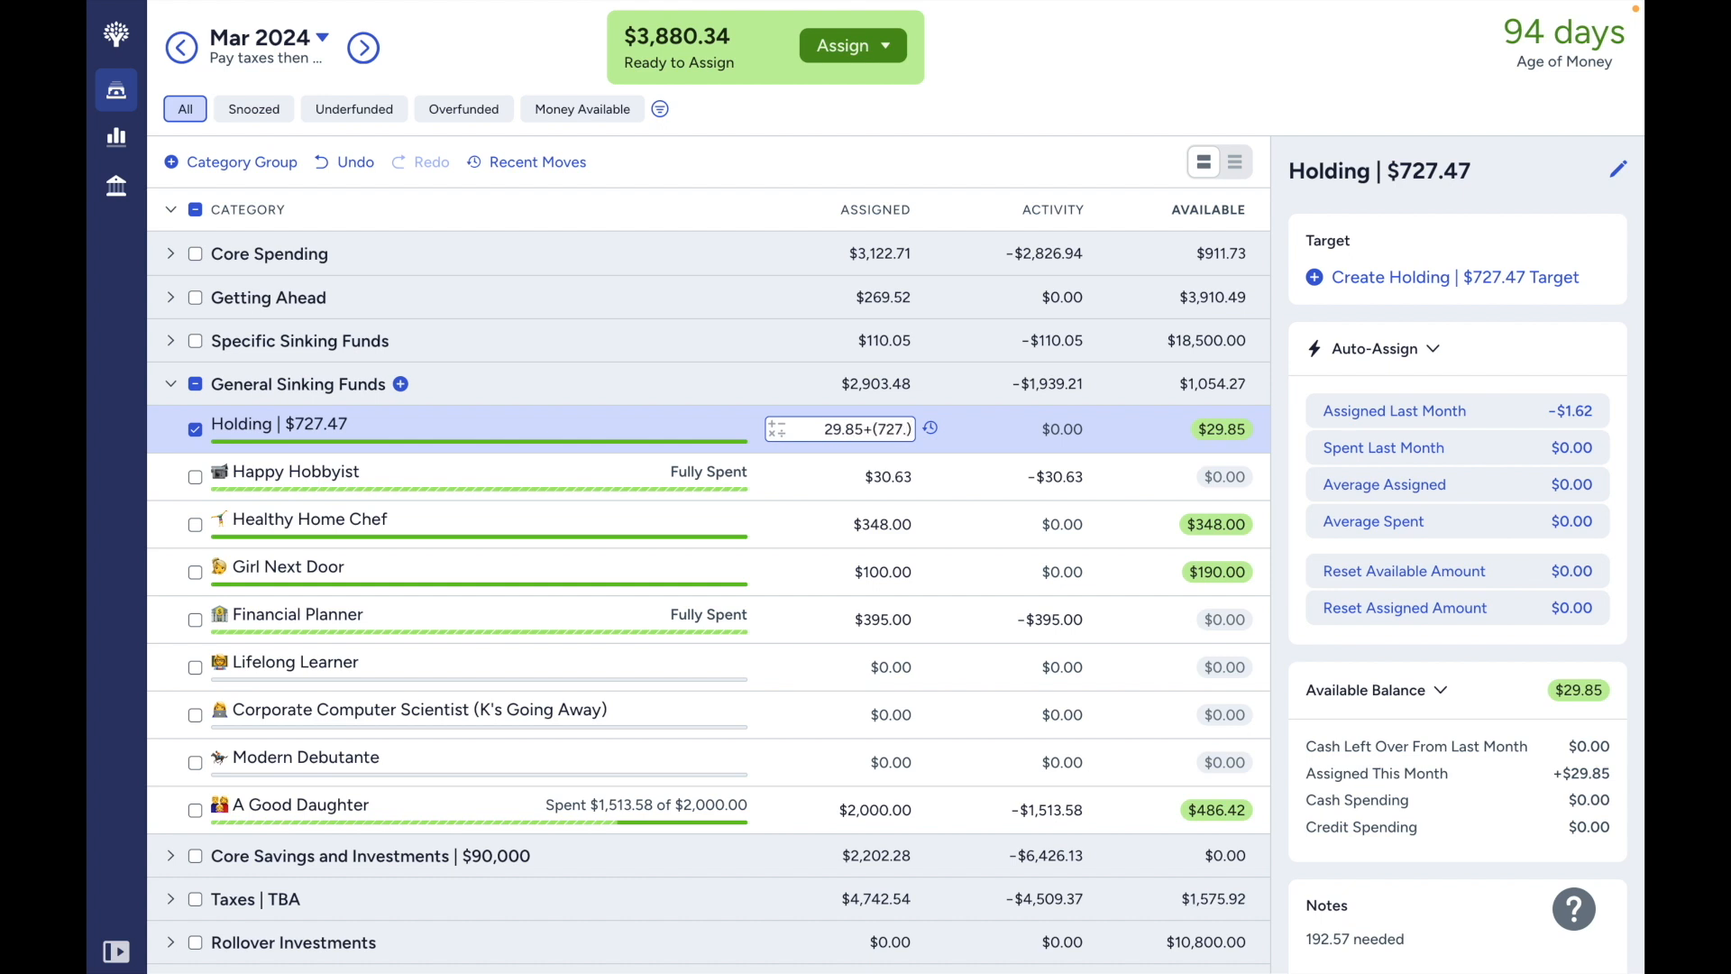
text(47-534.90)
key(ctrl+a)
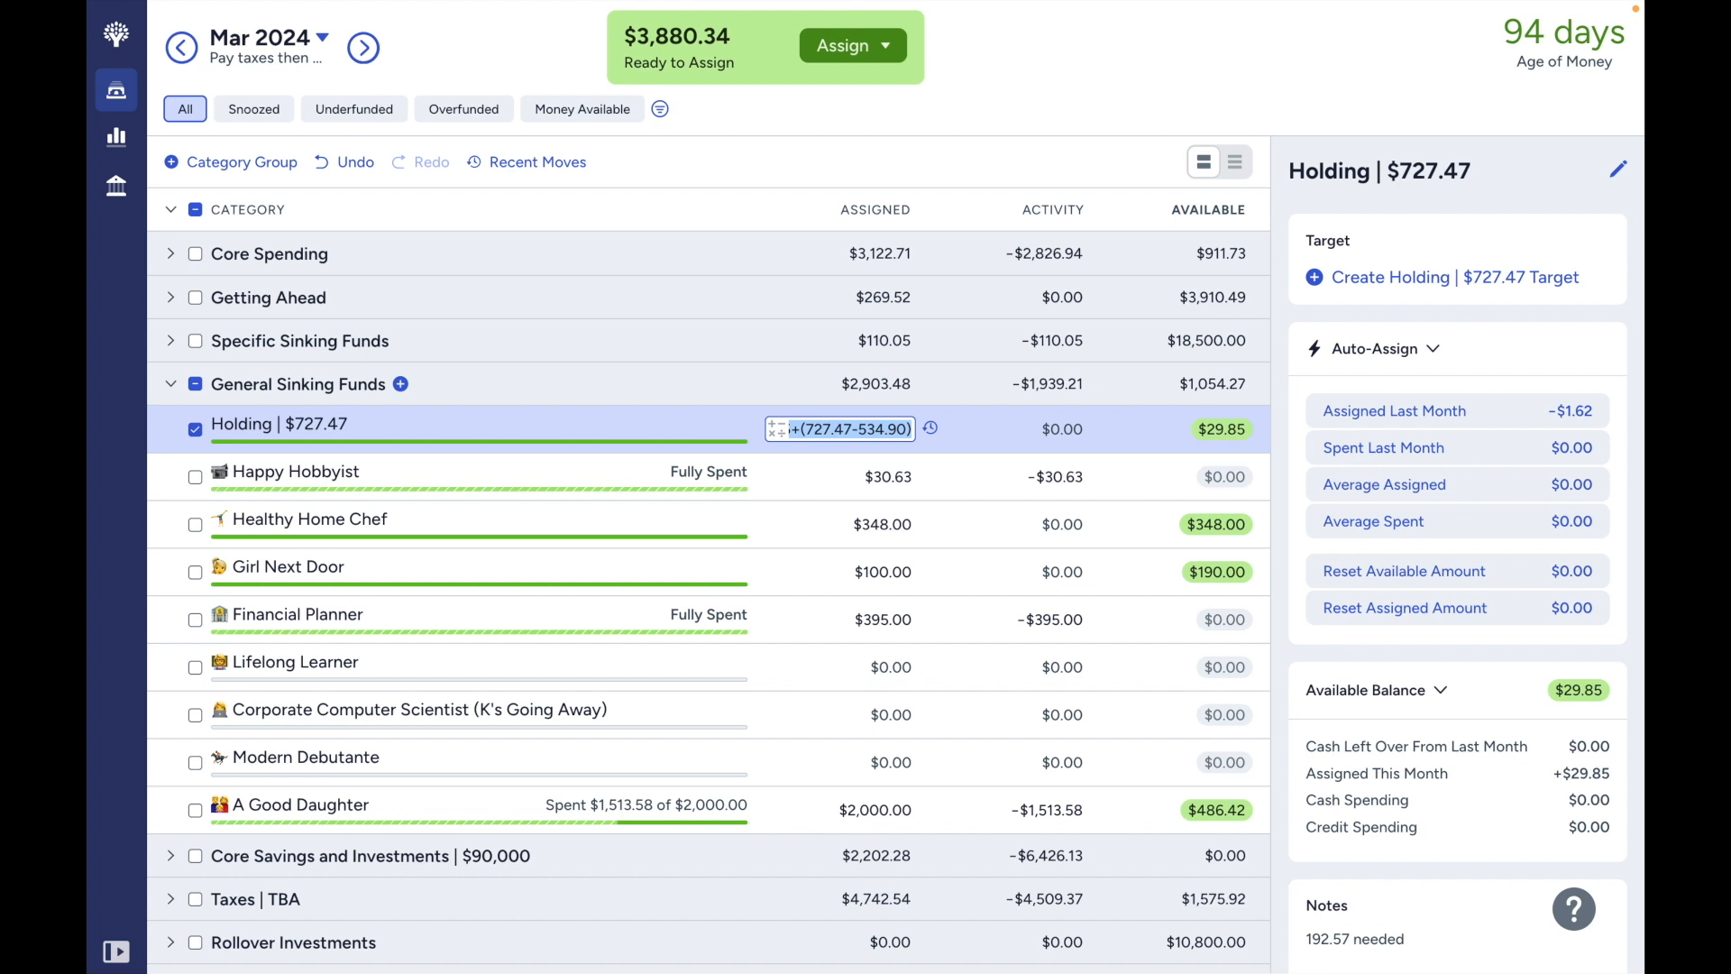
key(Return)
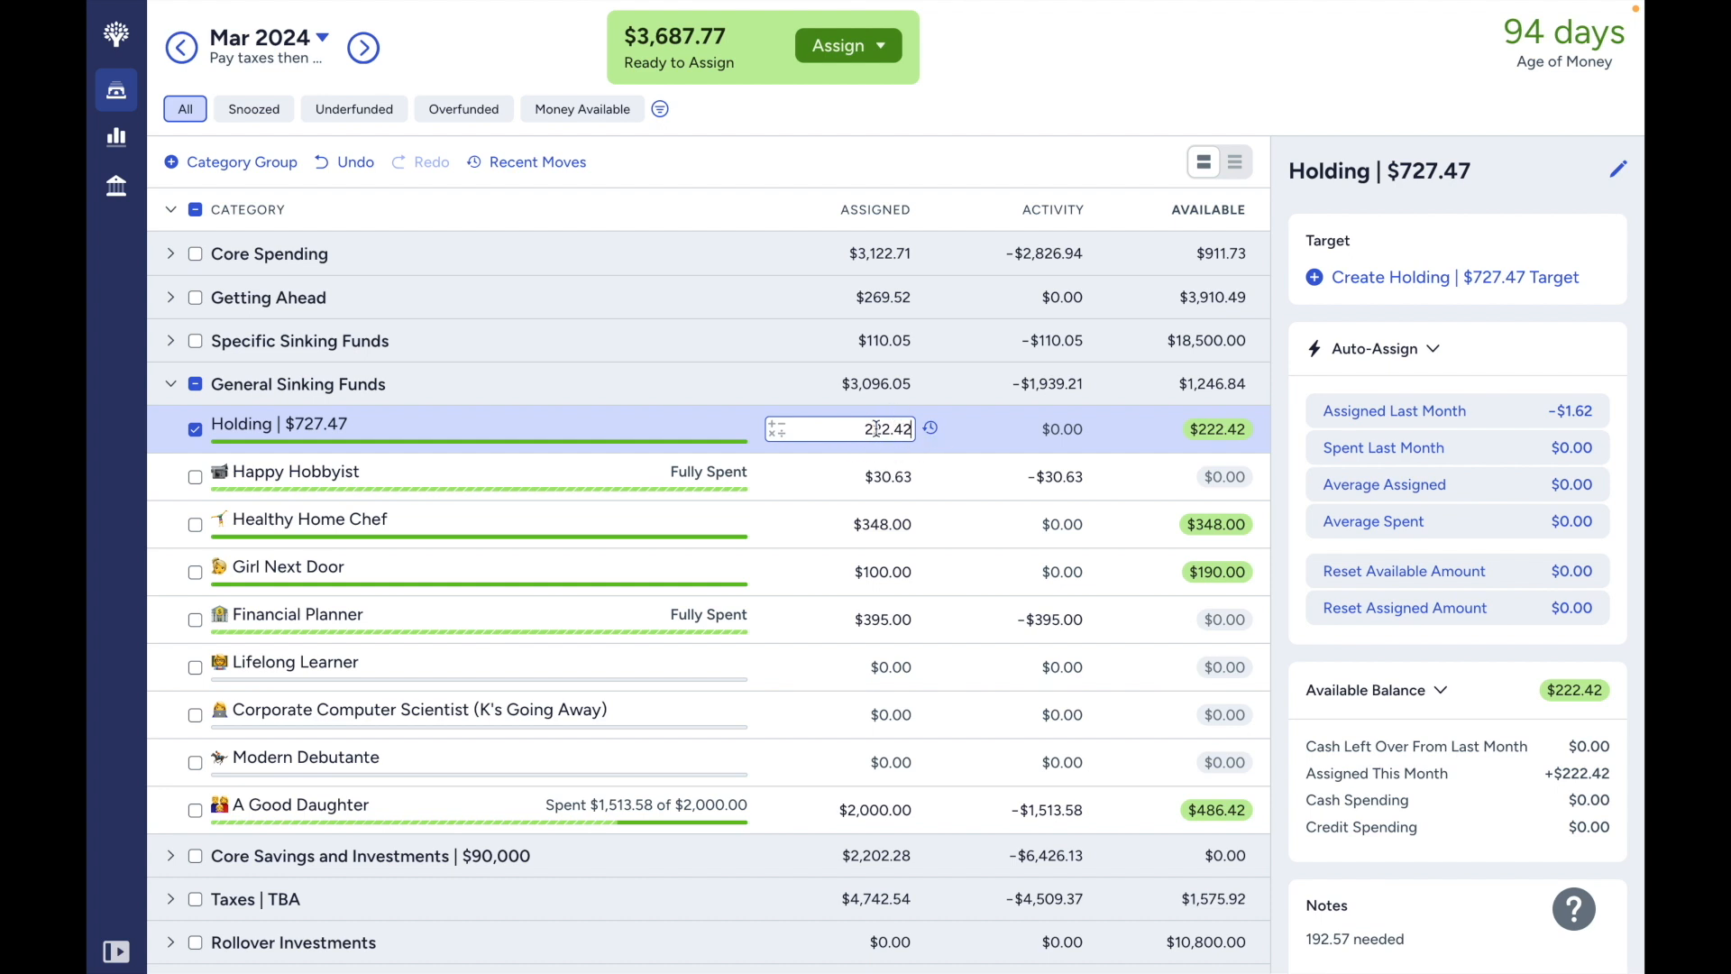
click(195, 428)
click(170, 386)
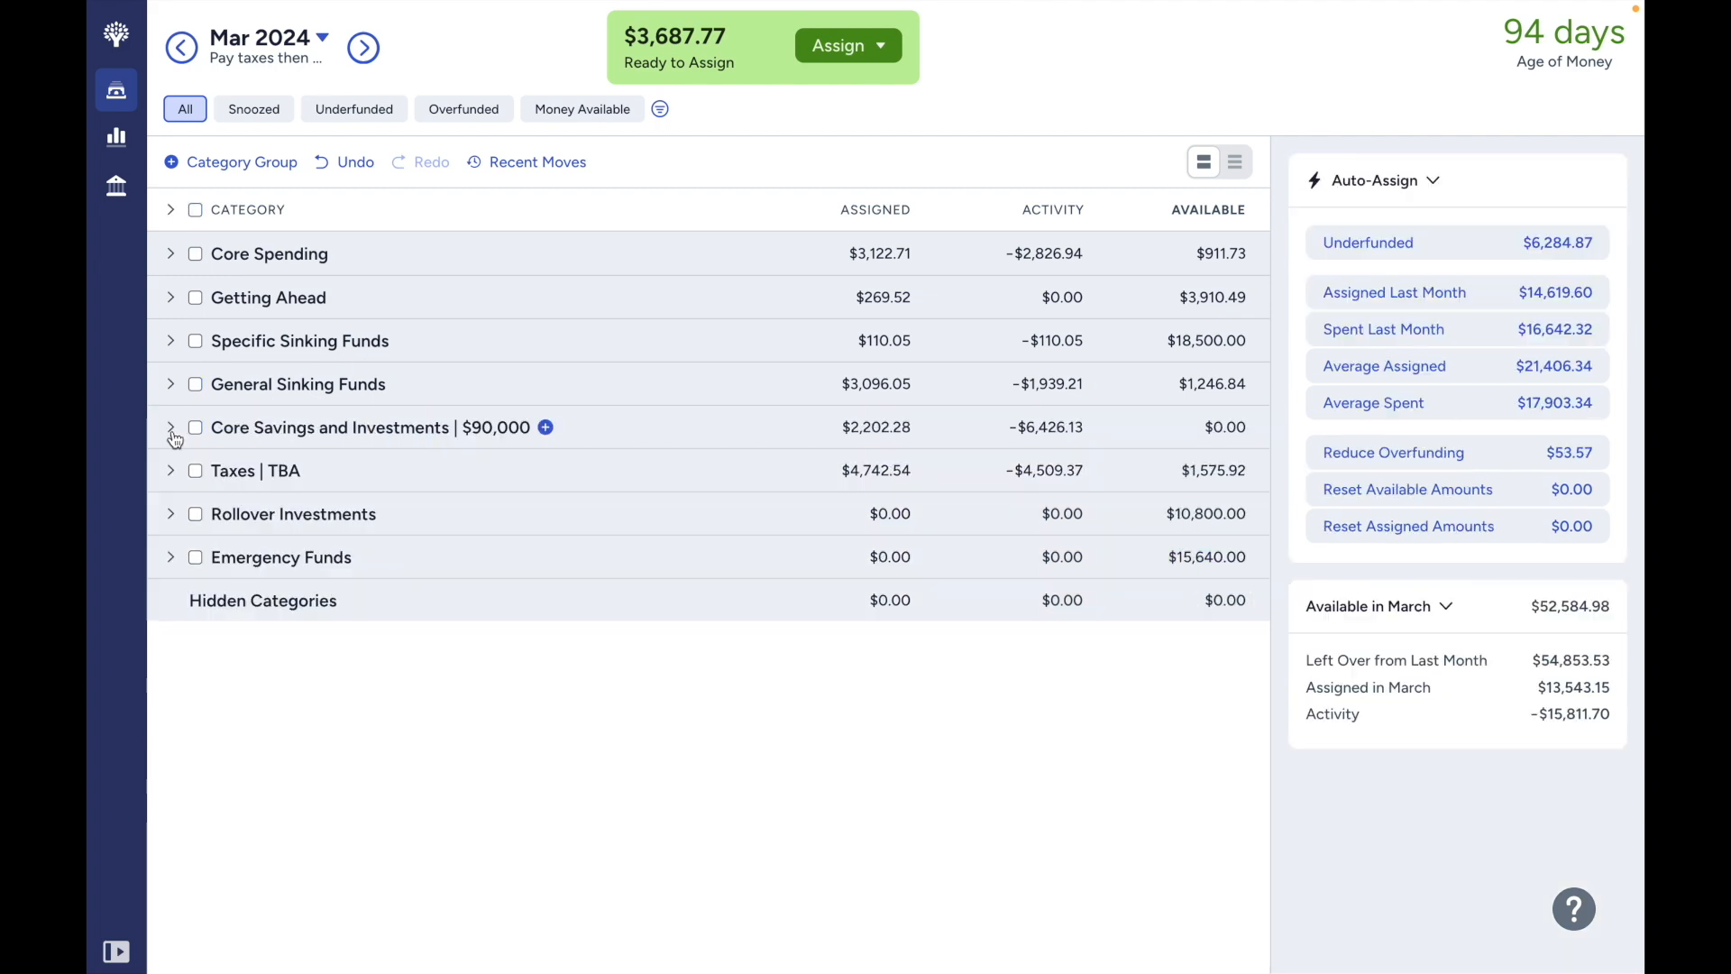
Assign $3,687.77 to the Baseline! | $31,350.00 category in the Core Savings and Investments group.
click(171, 427)
click(881, 471)
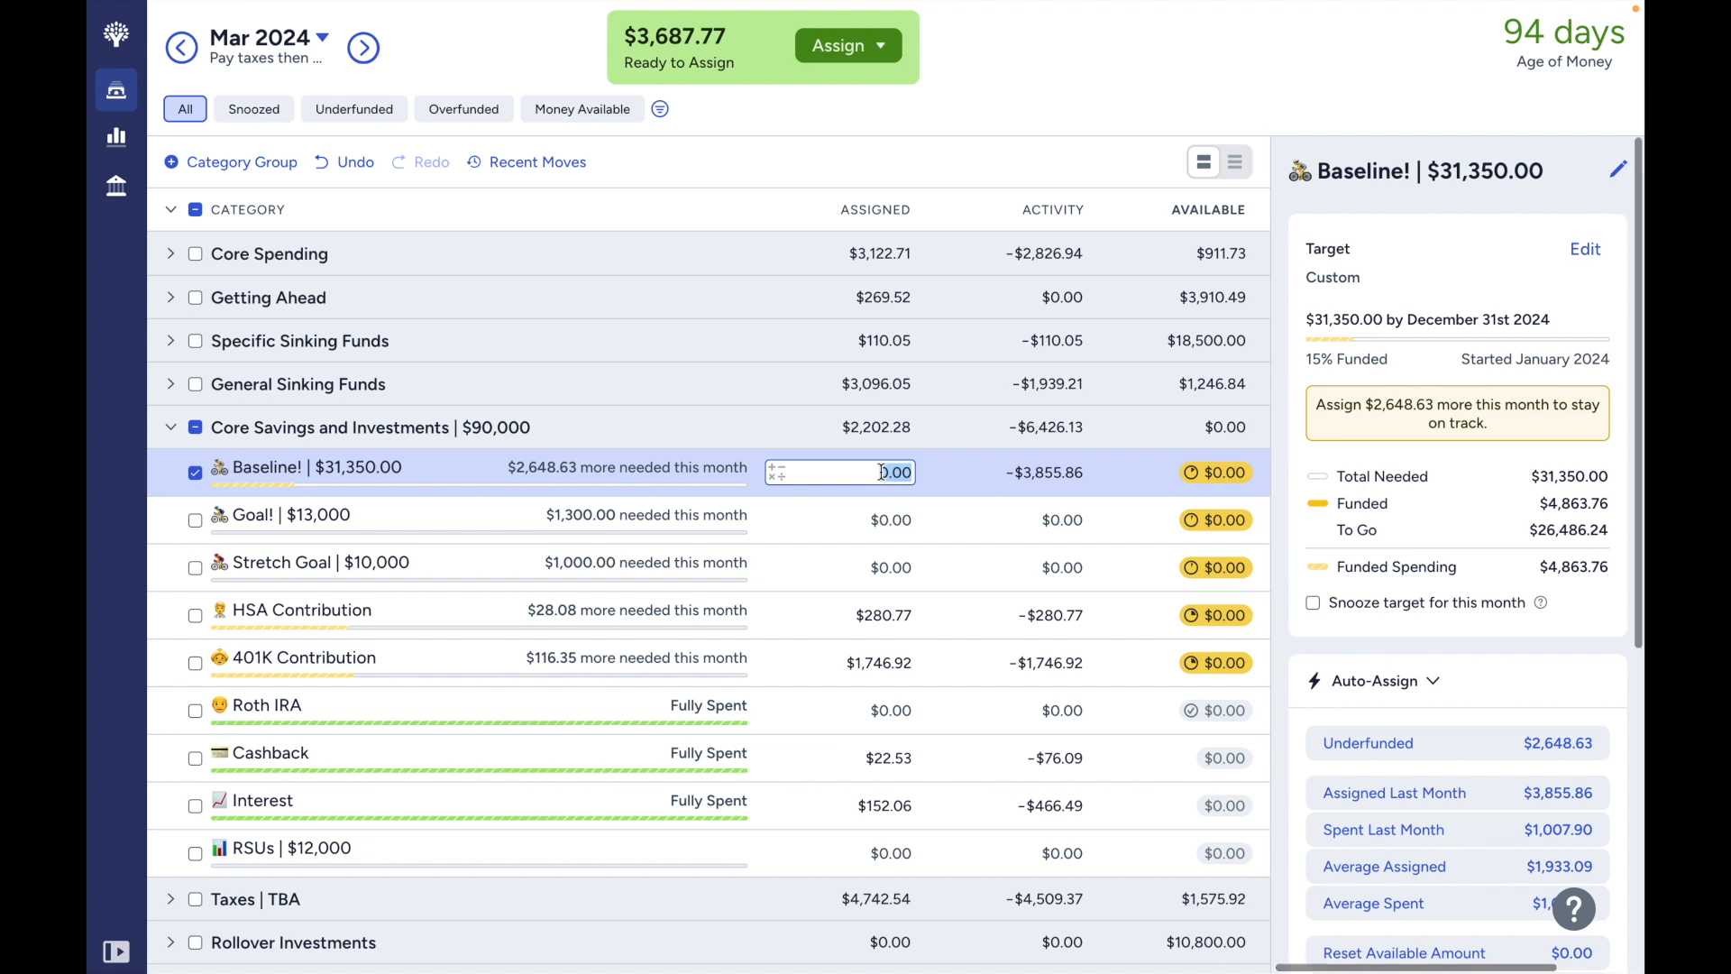
text(3)
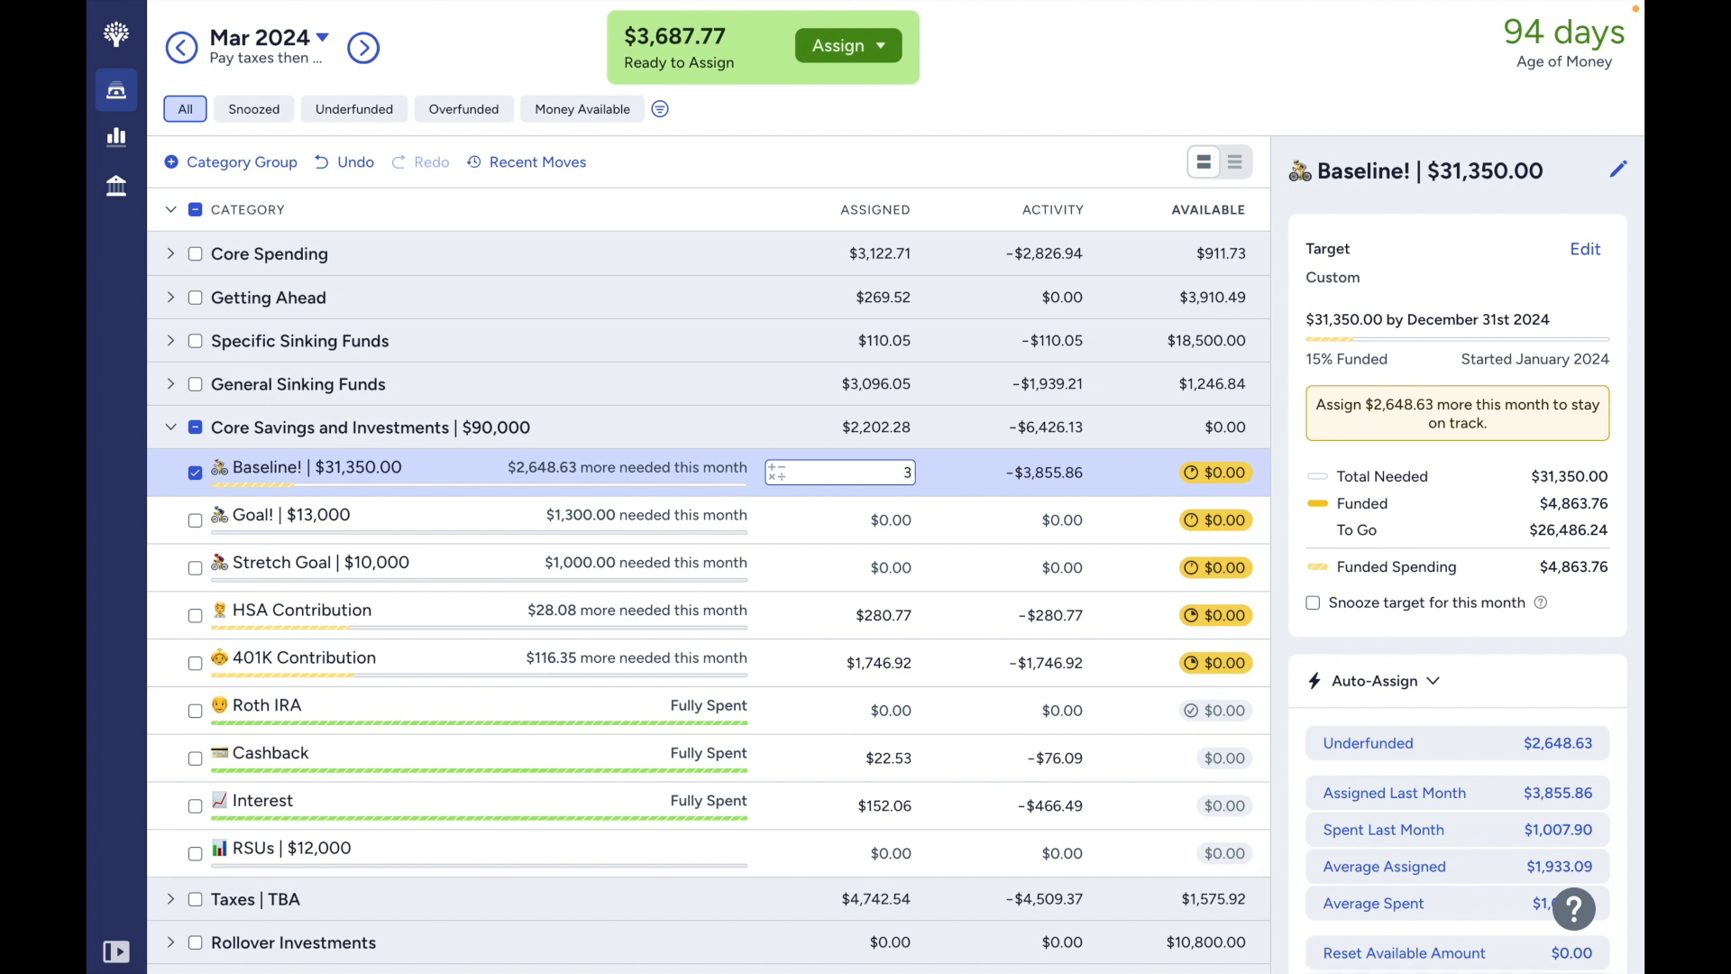
text(67)
key(BackSpace)
text(87.77)
key(Return)
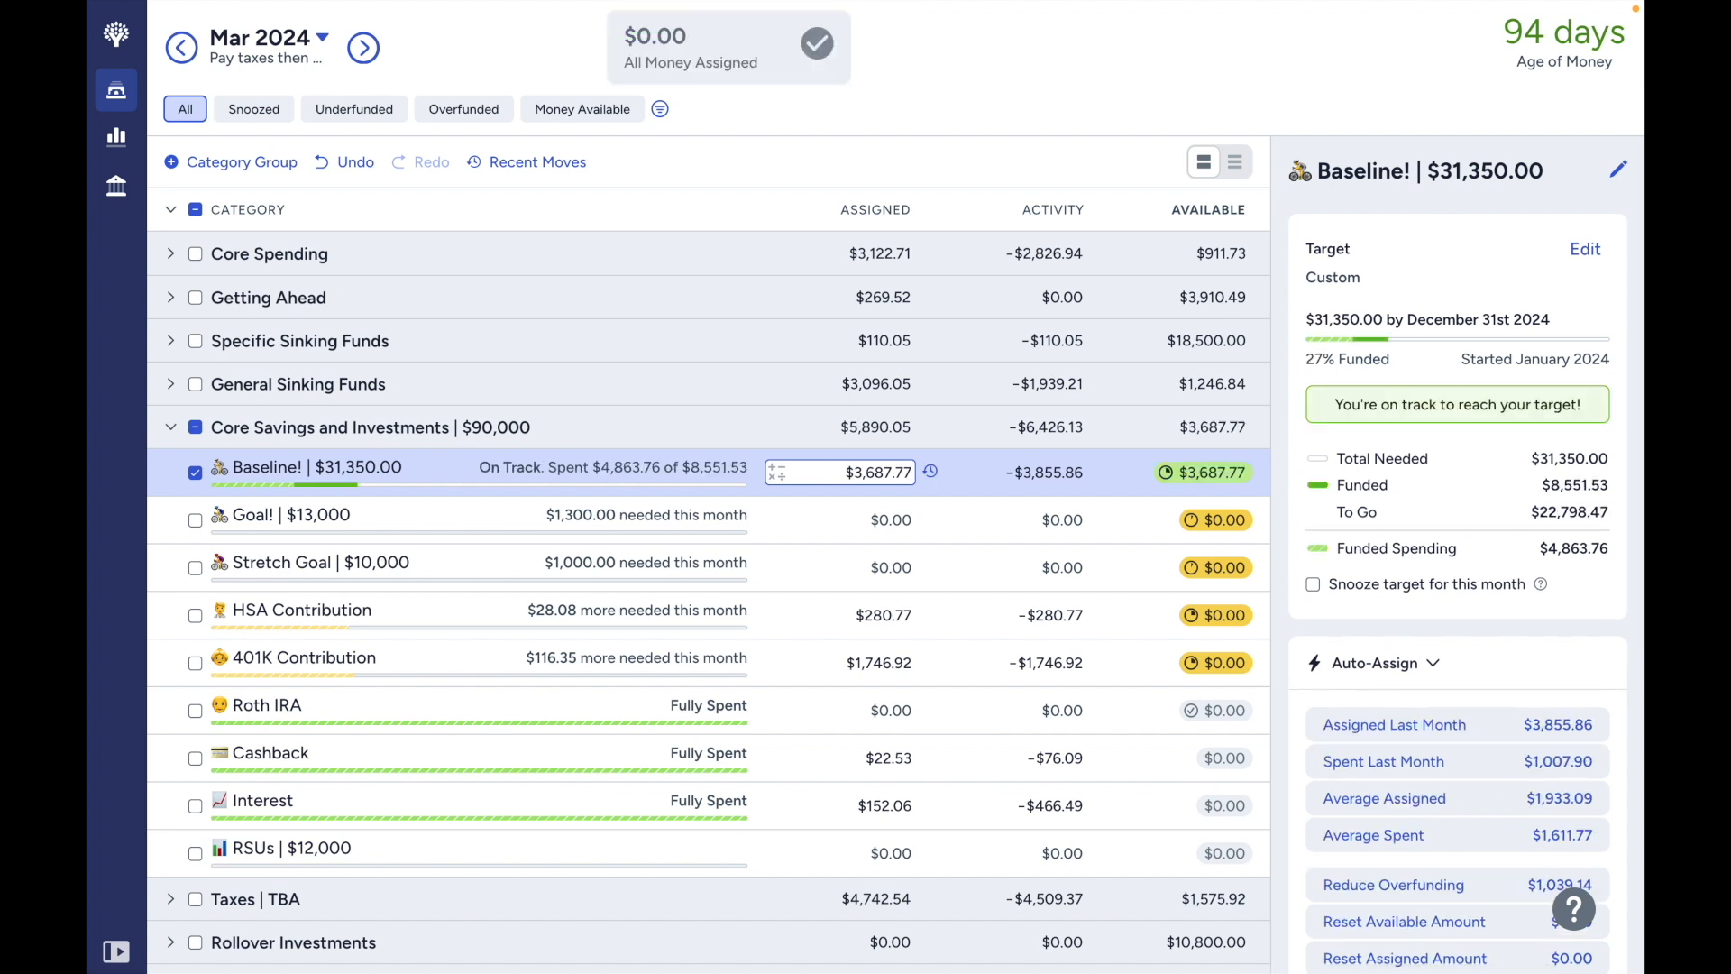
Check the Baseline! category's assigned amount and target details in February 2024, returning to March 2024.
click(180, 47)
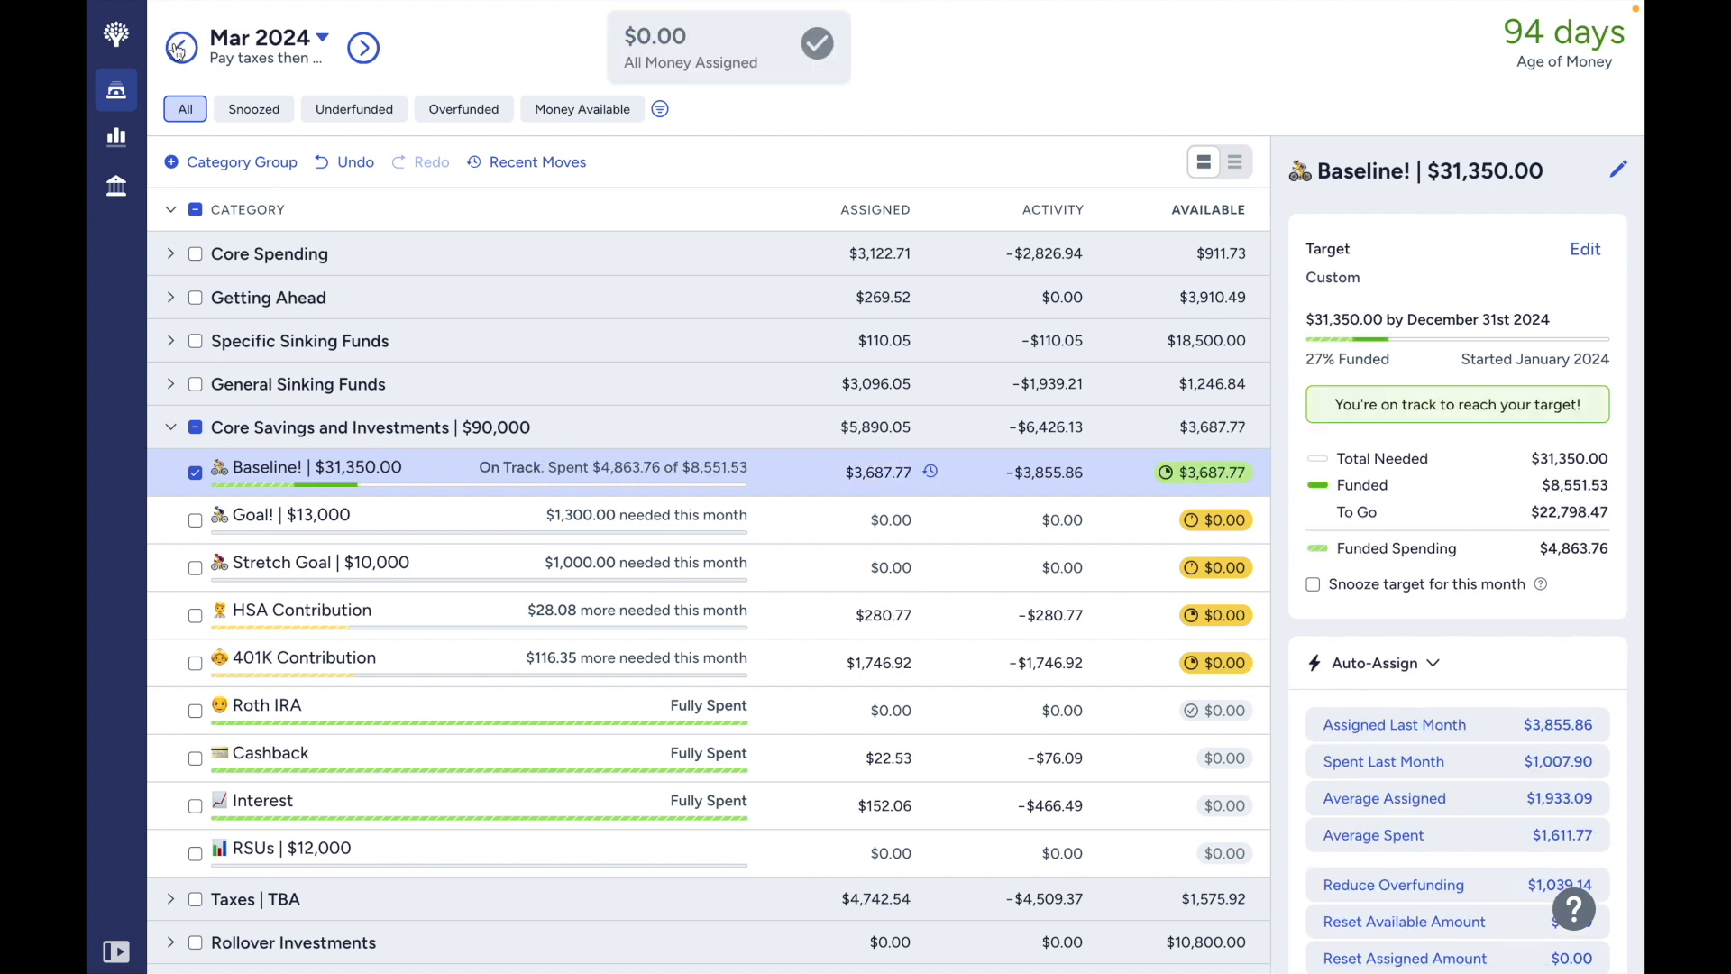
click(892, 473)
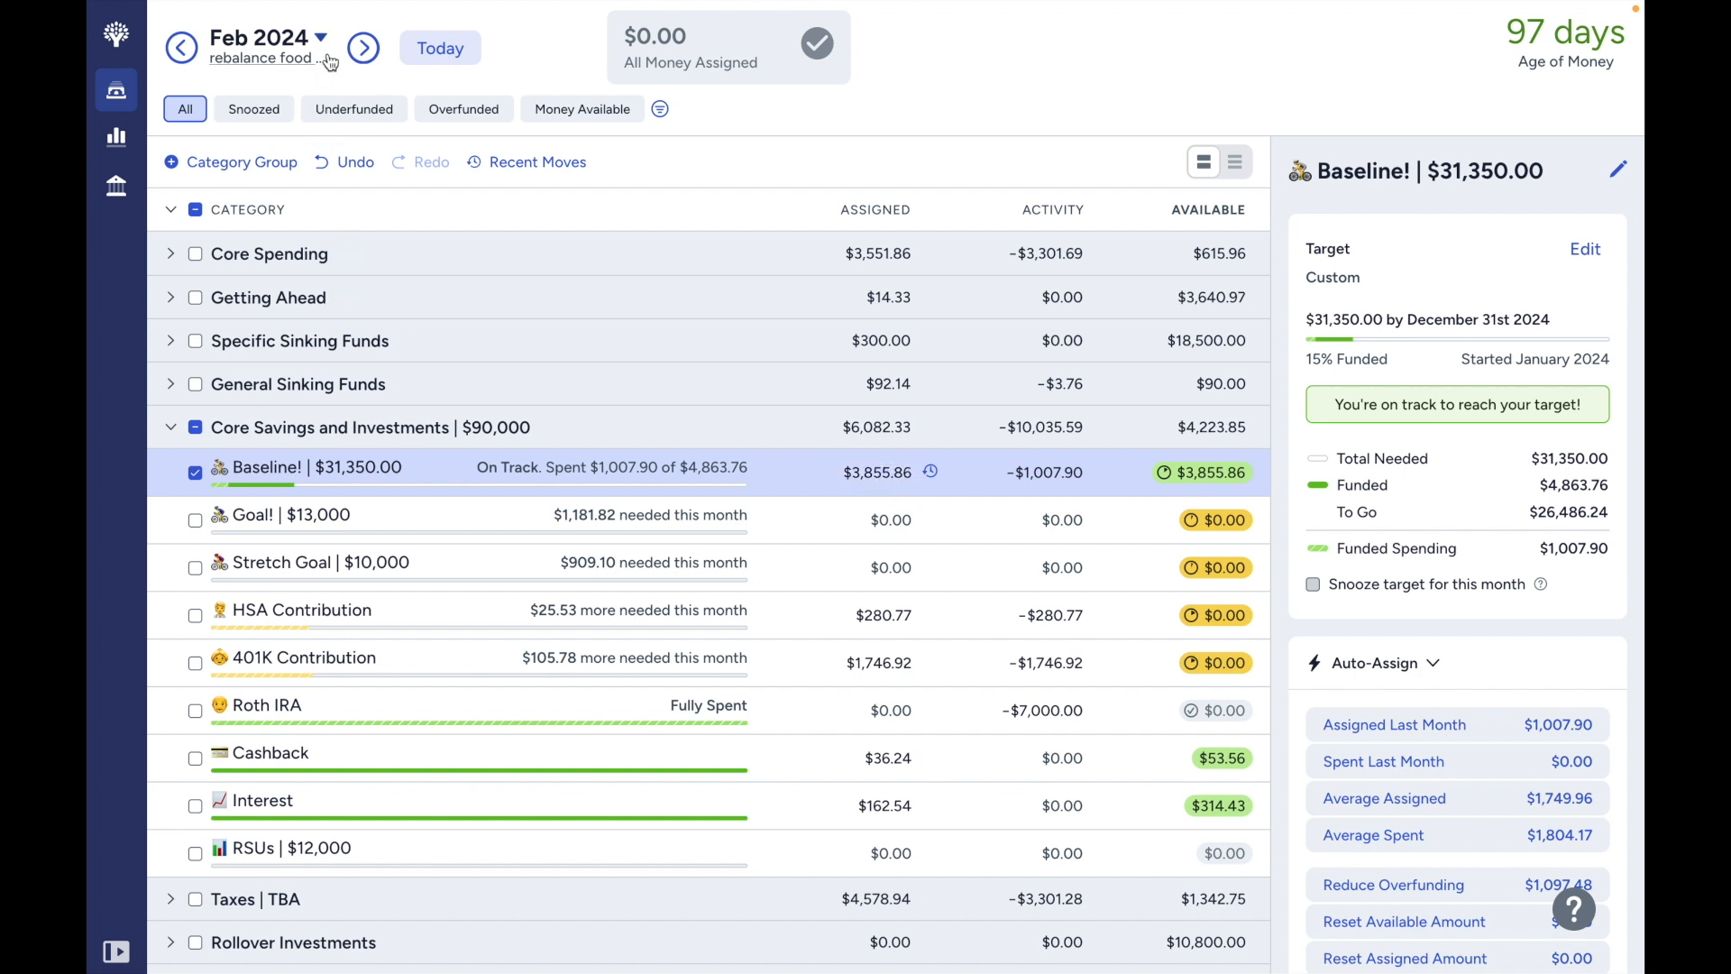
click(364, 47)
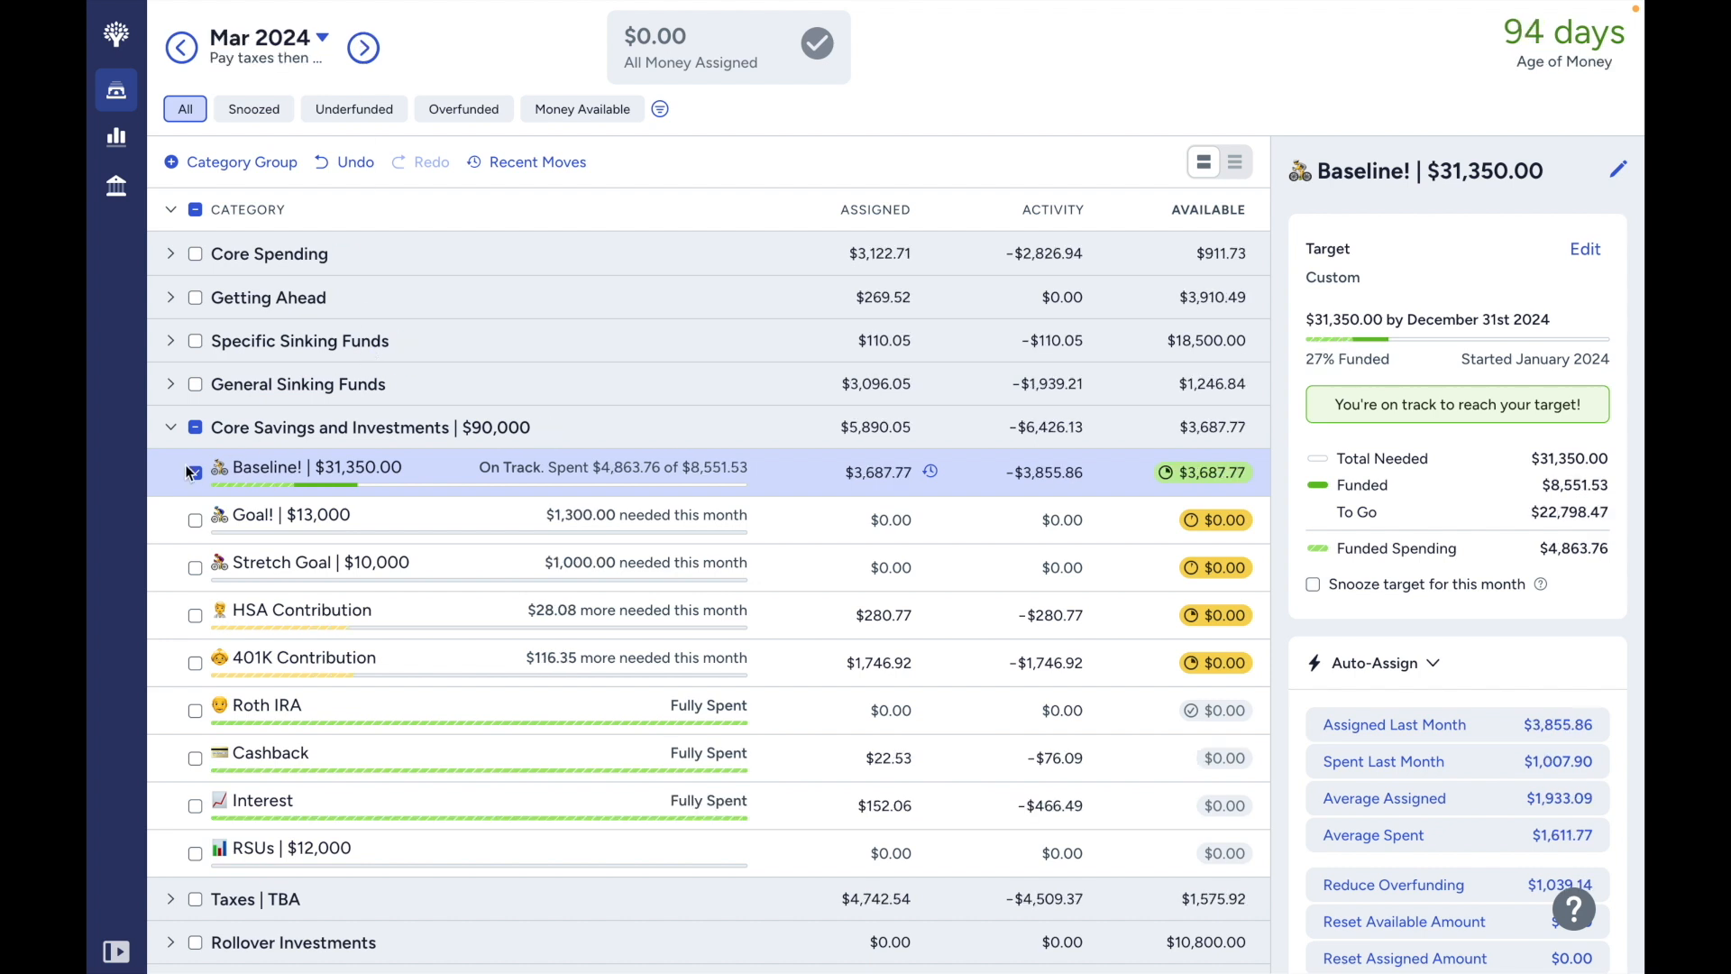
click(191, 470)
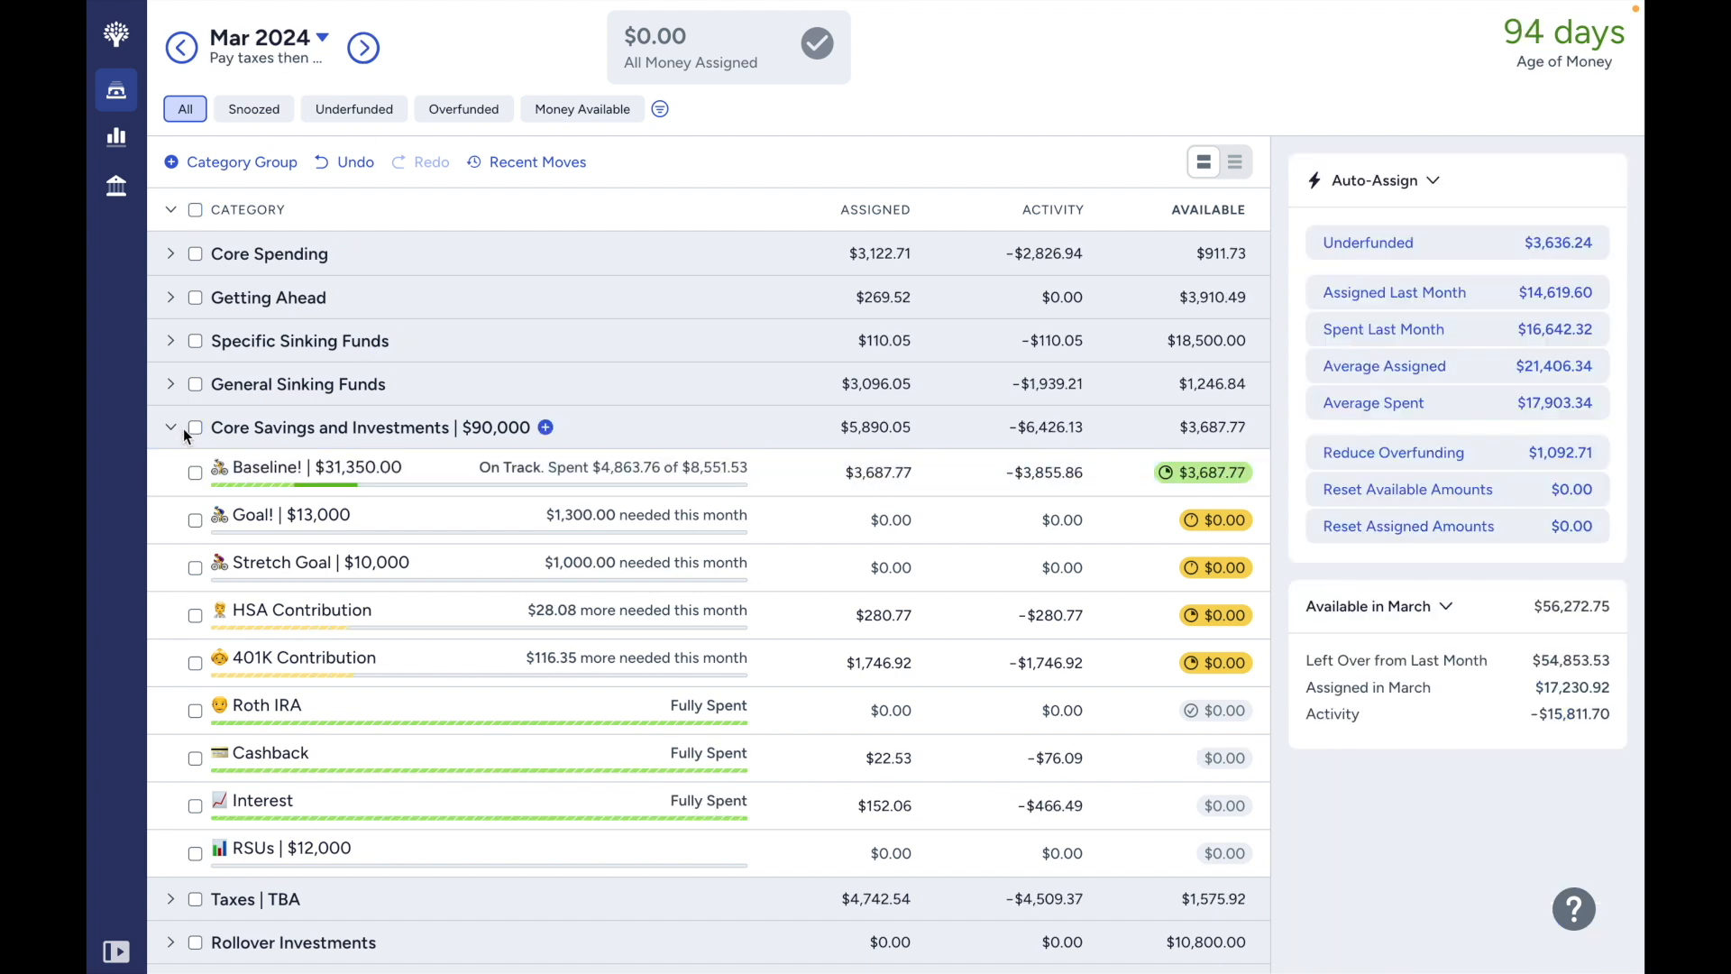
Examine the combined April 2024 needs of the Baseline! and Goal! categories, returning to March 2024 with Core Savings and Investments collapsed.
click(364, 48)
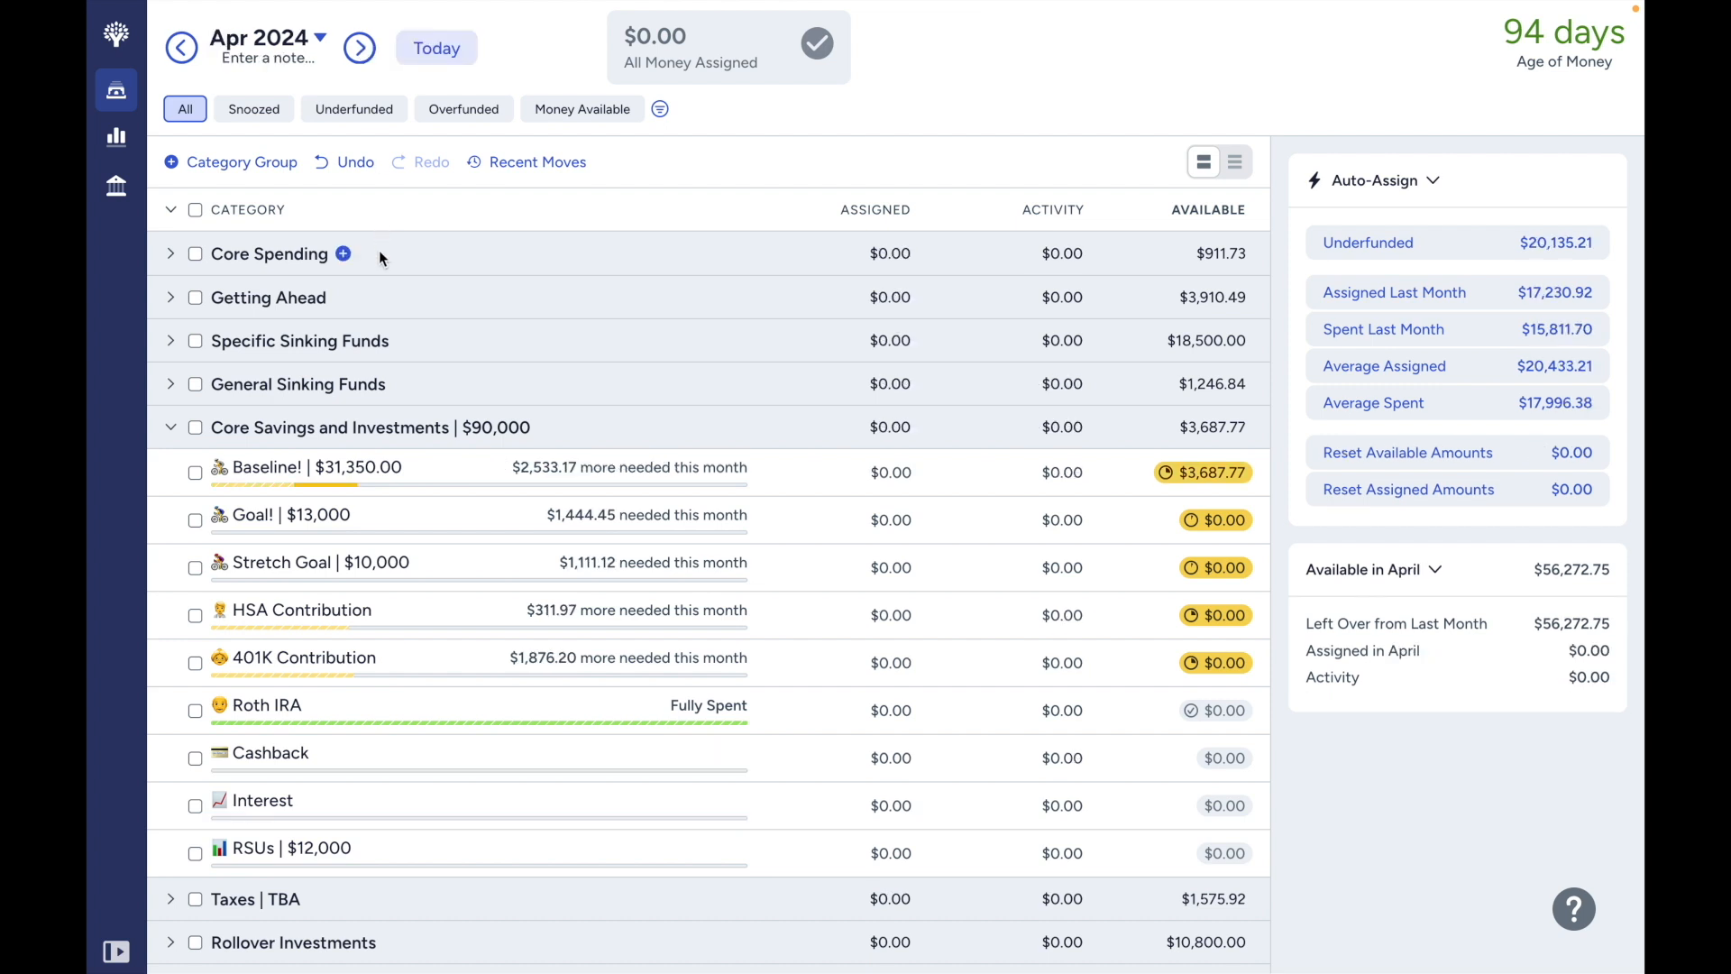
click(193, 470)
click(193, 520)
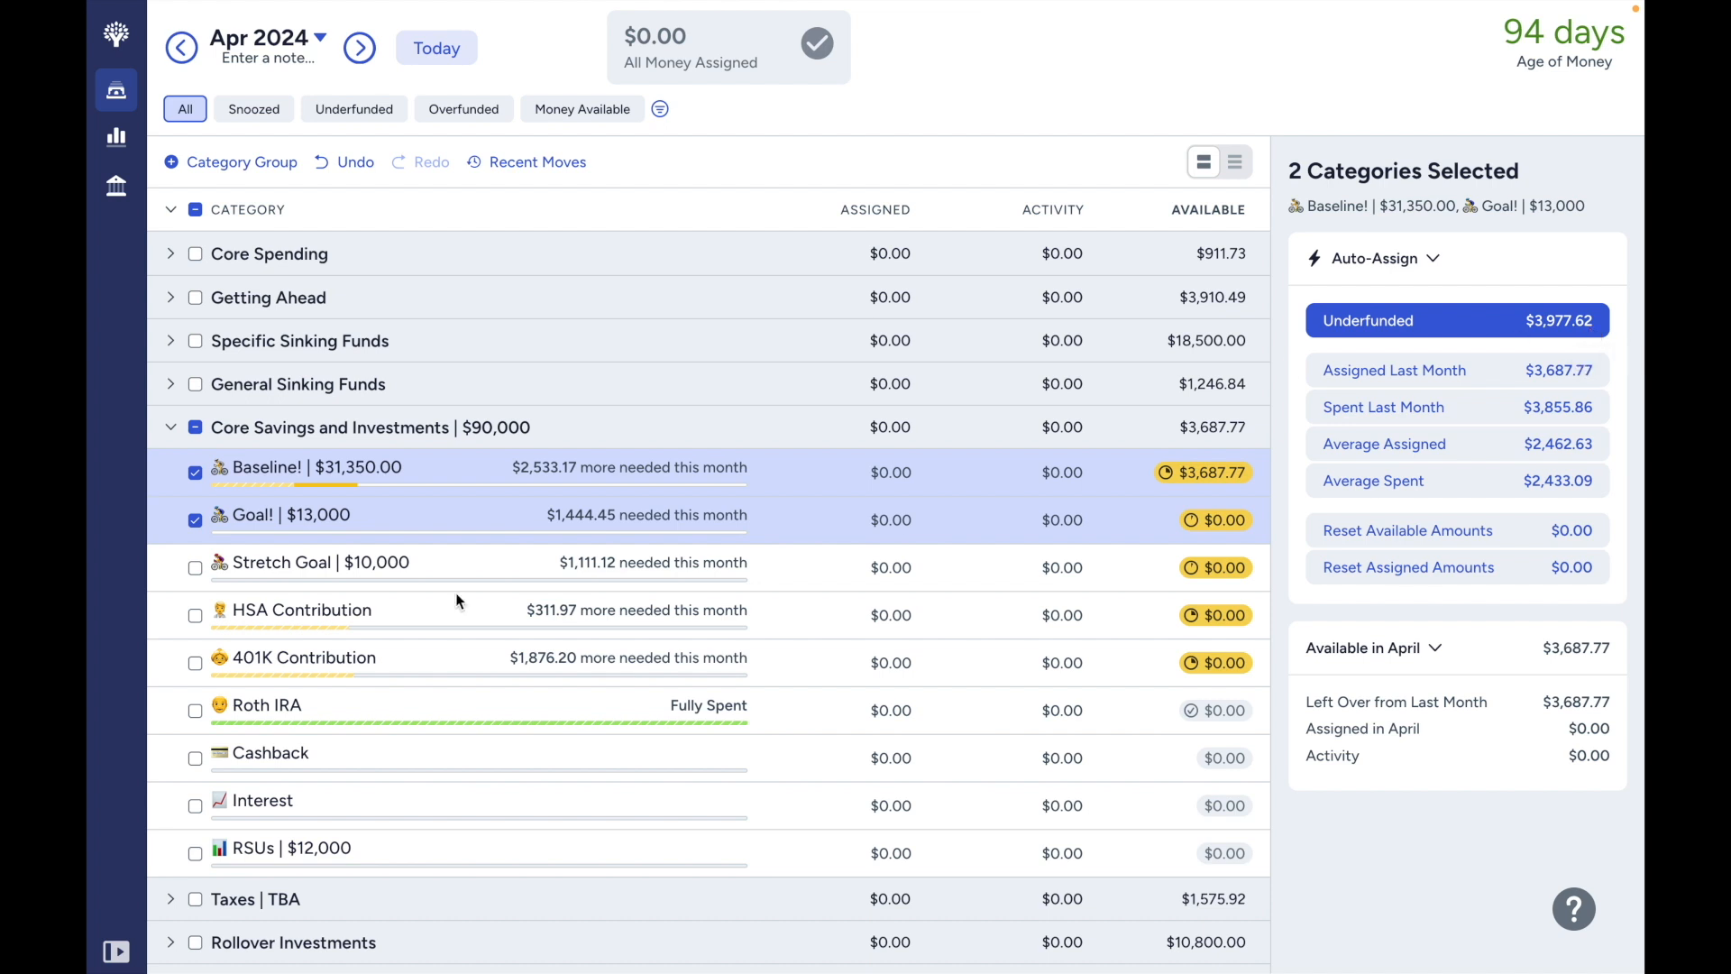
click(194, 519)
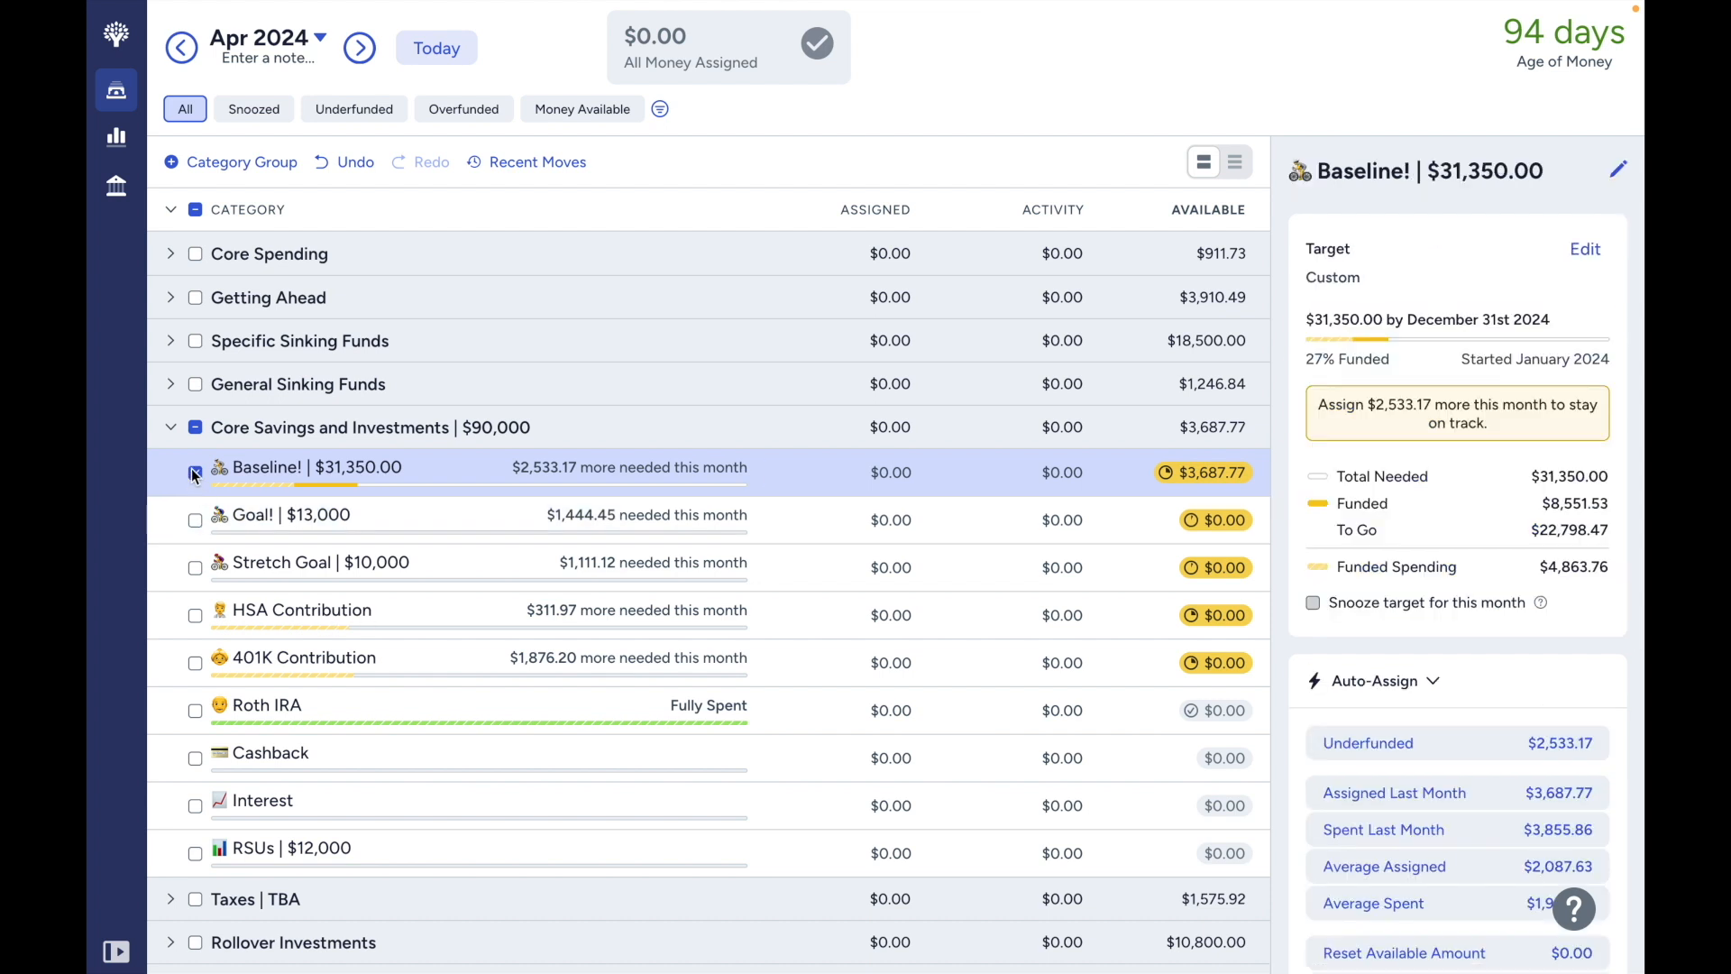
click(193, 470)
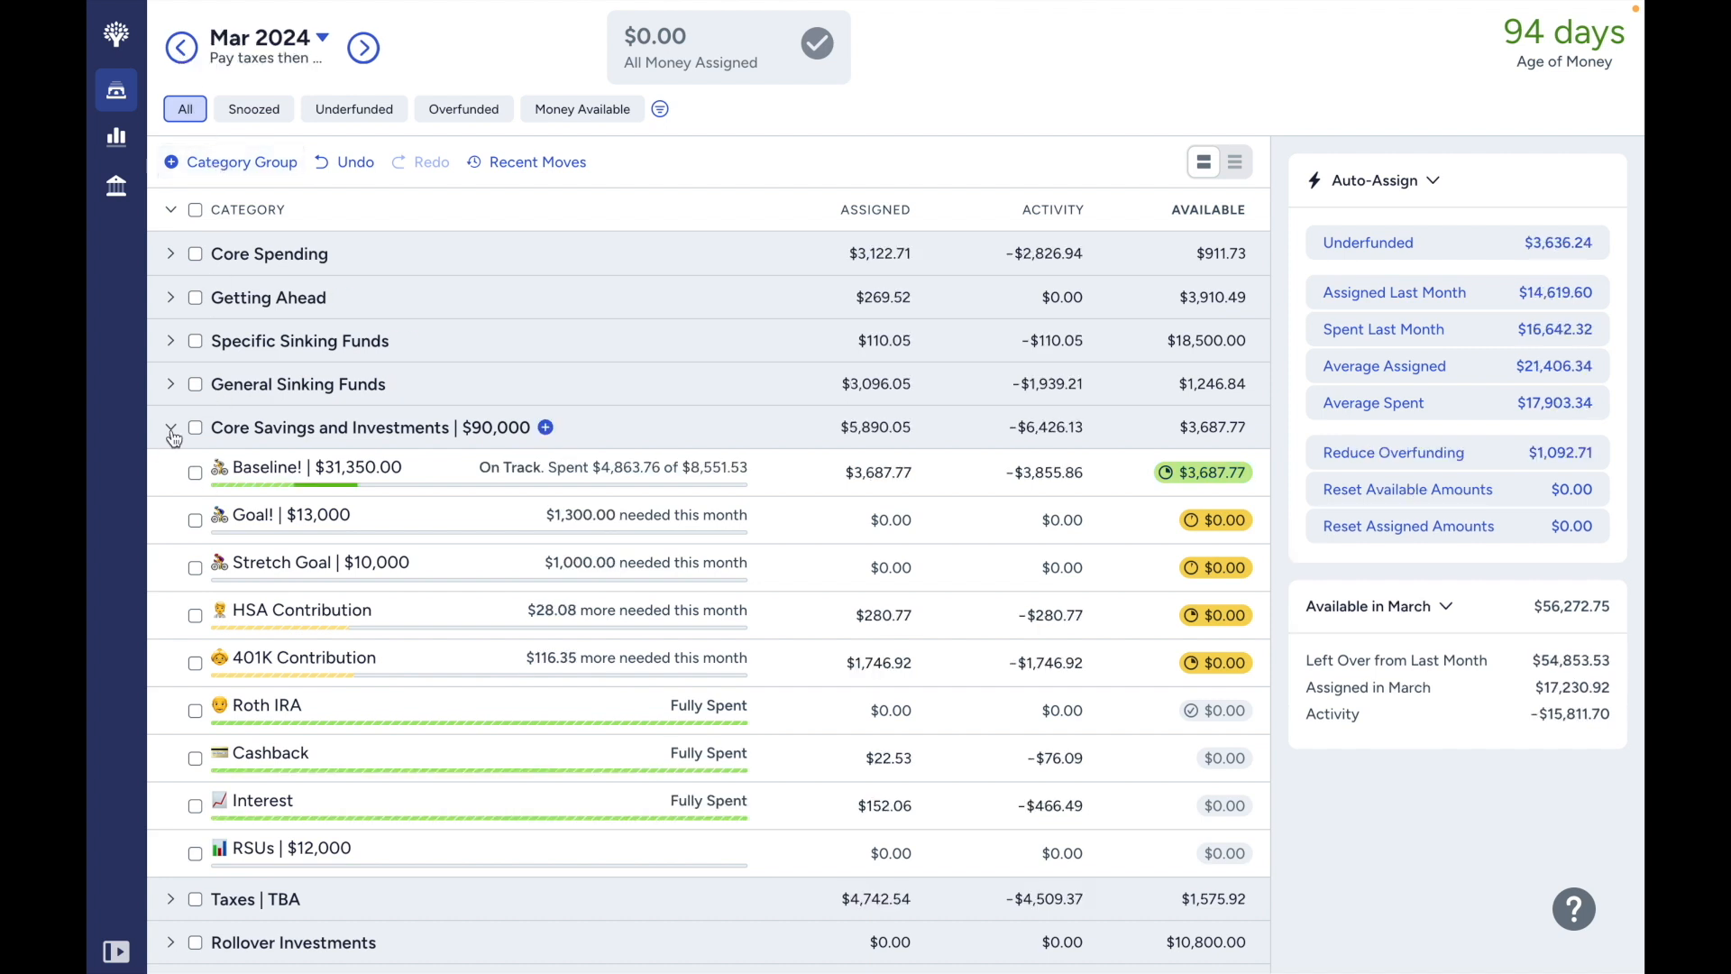
click(171, 429)
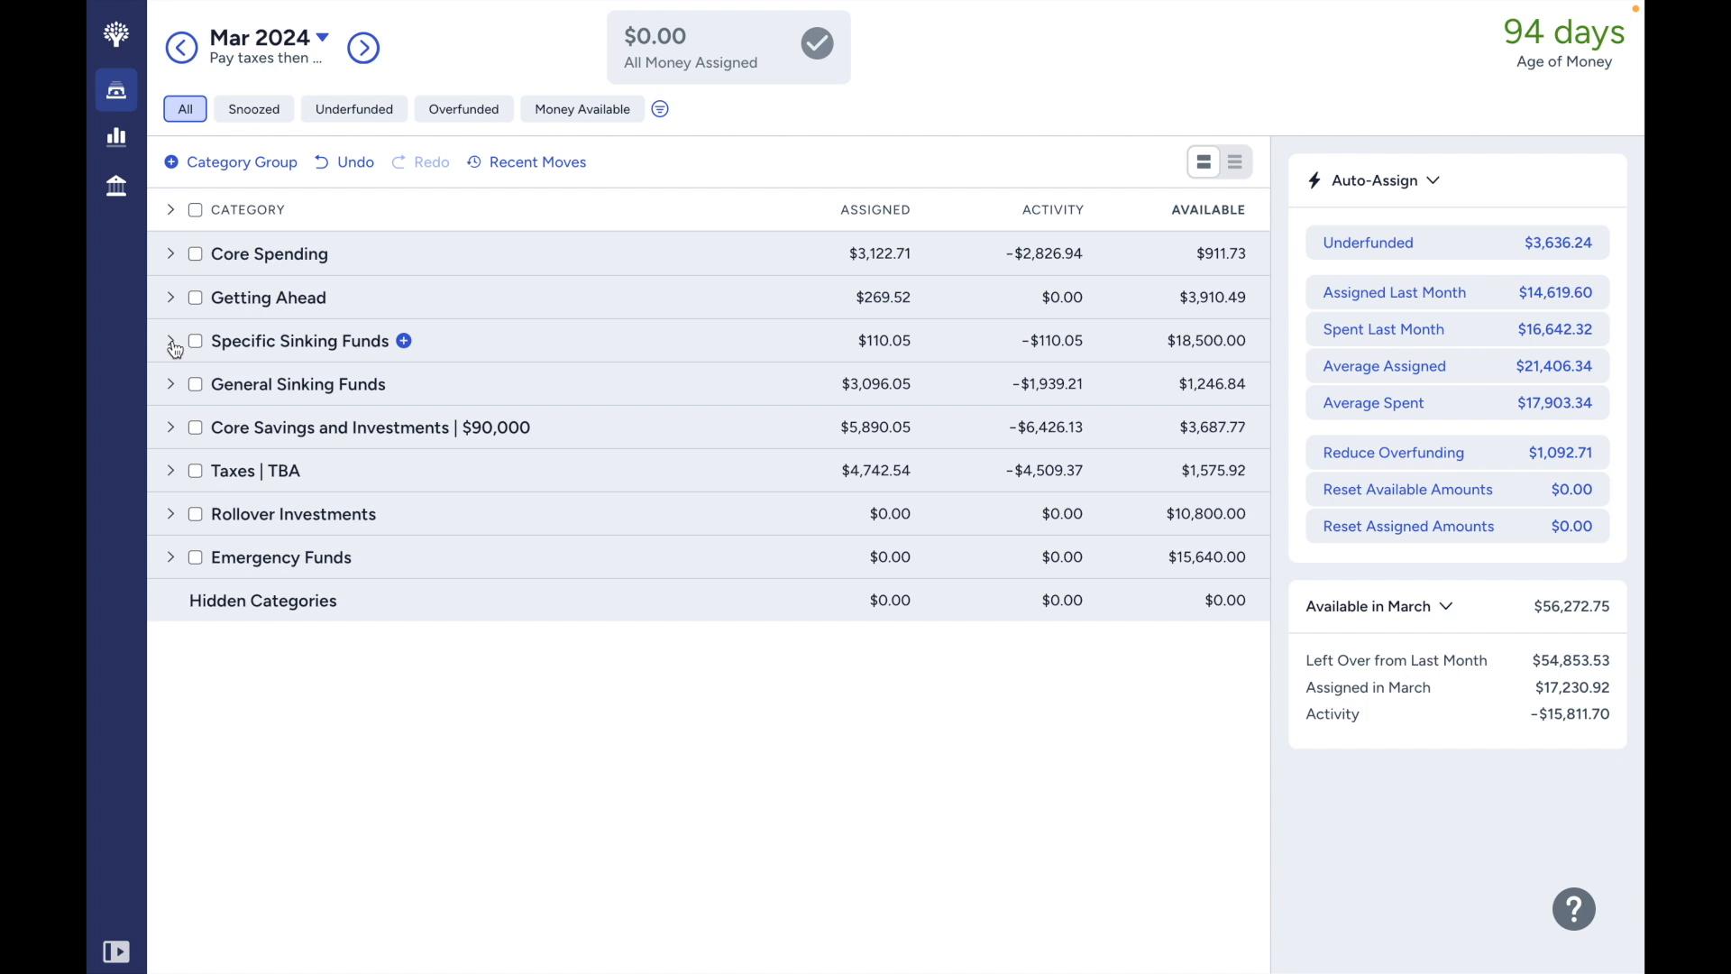
Clear the assigned amount of Holding | $727.47 in the General Sinking Funds group to $0.00.
click(171, 384)
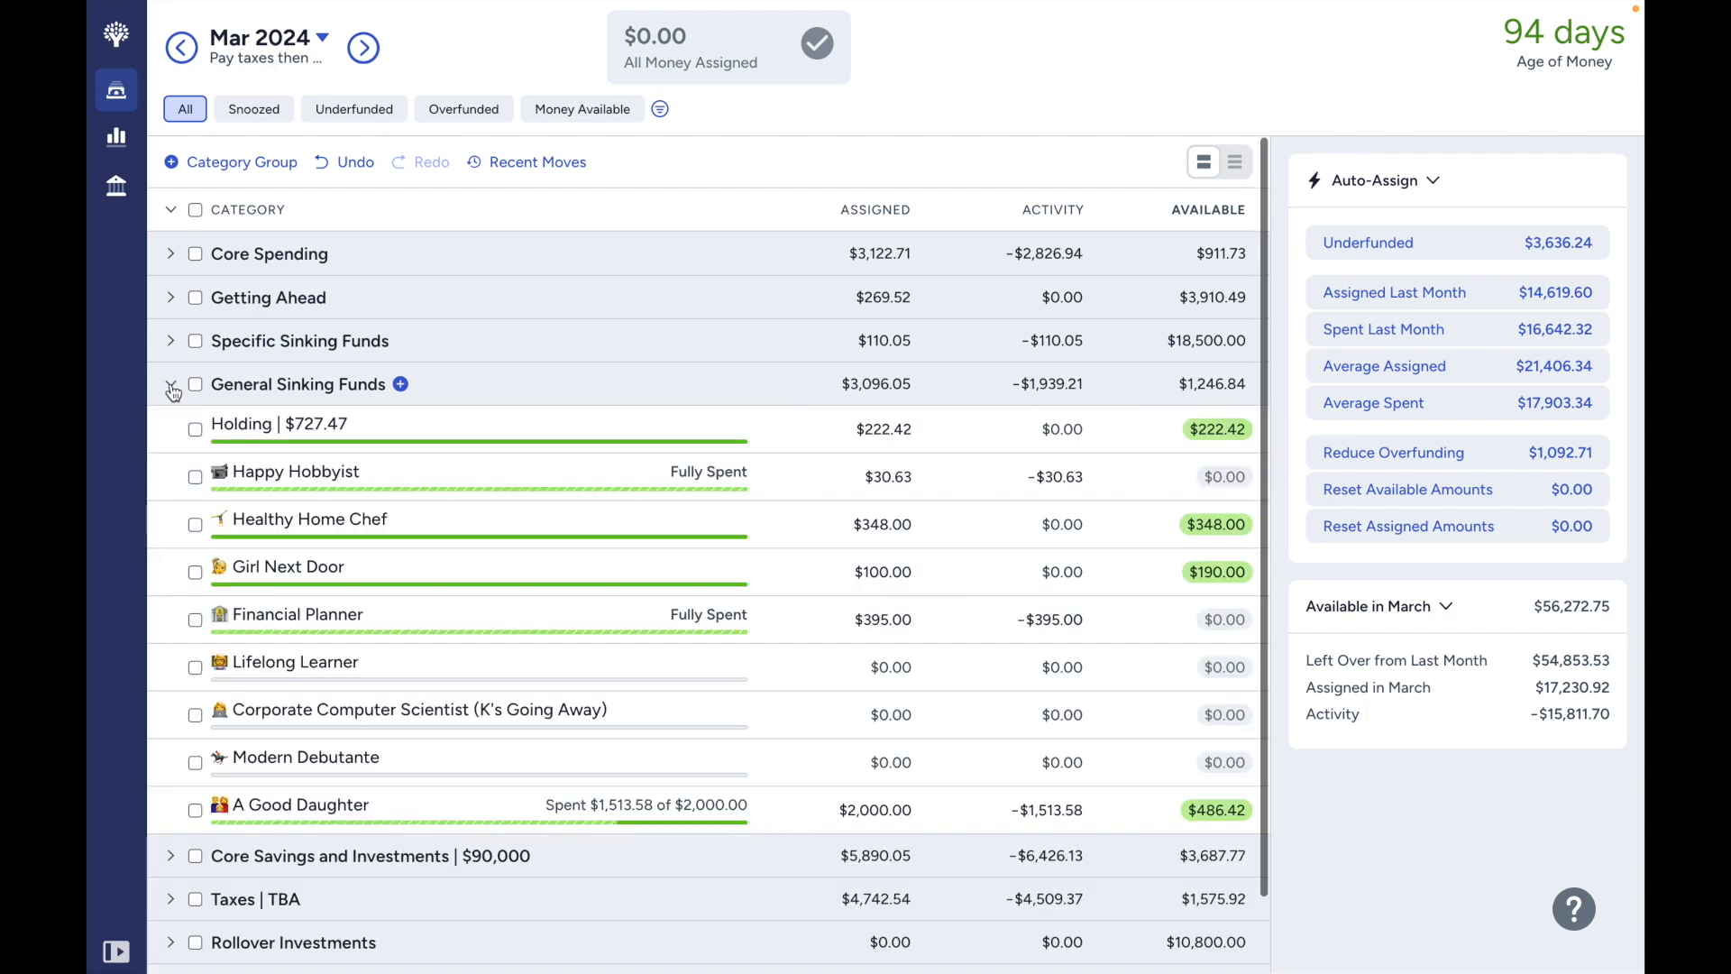
click(858, 427)
key(BackSpace)
key(Return)
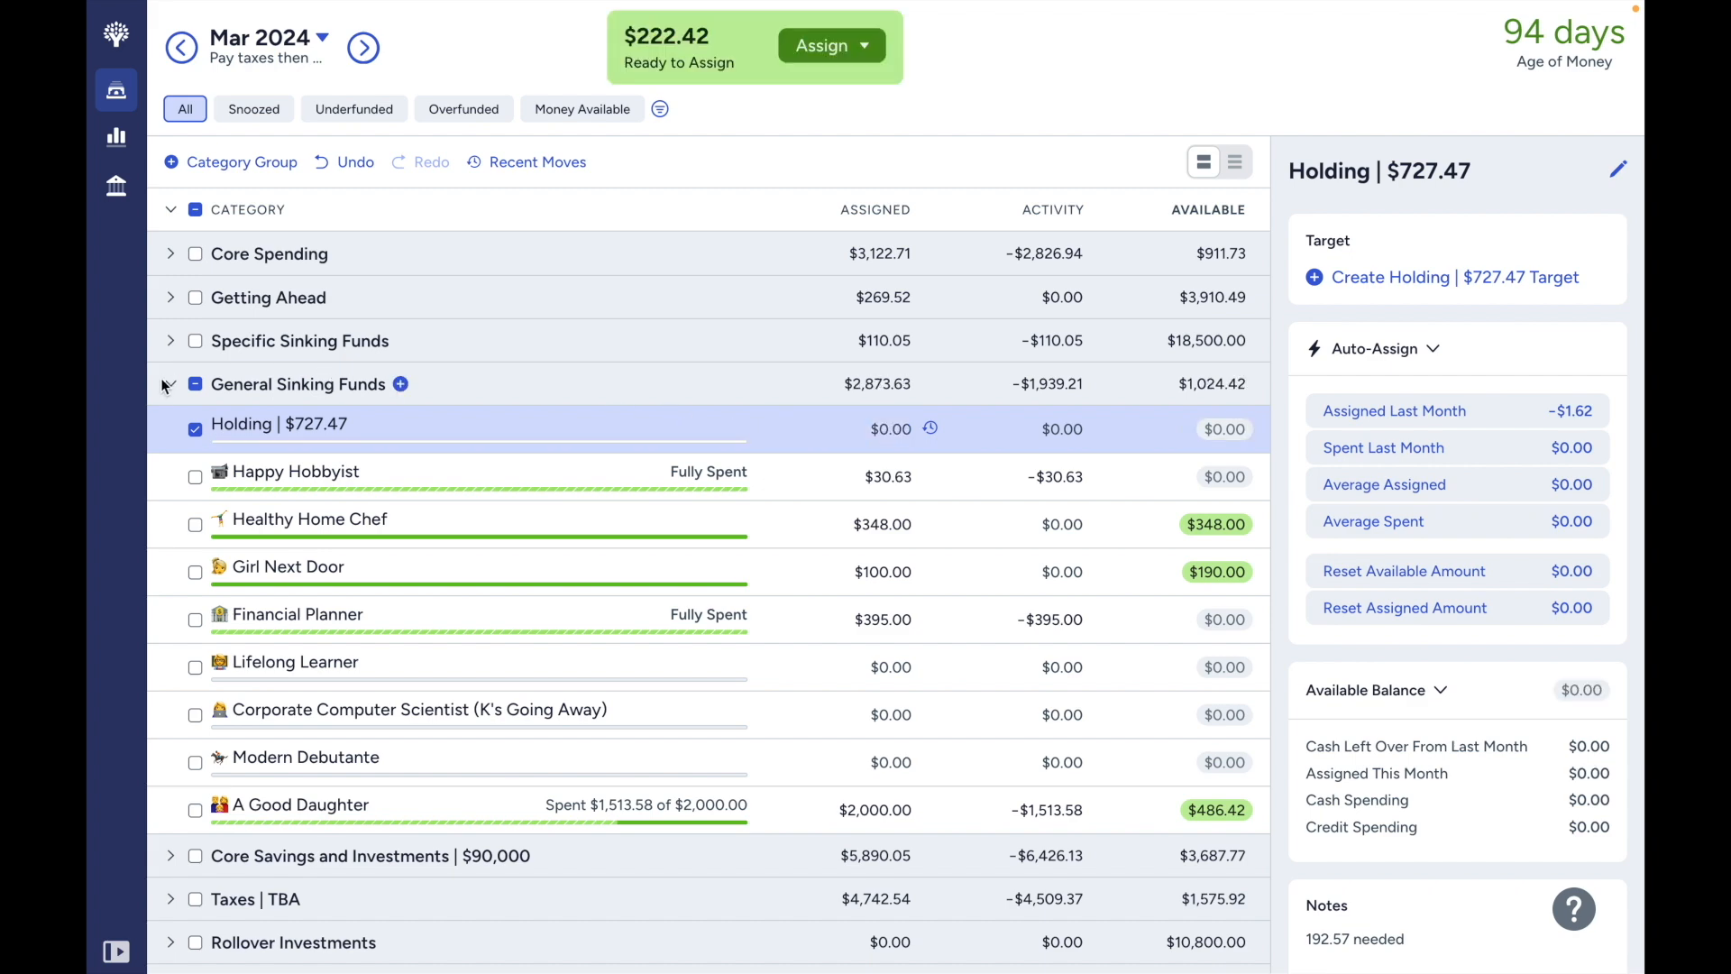
Clear the assigned amount of This Month's Holding in Getting Ahead to $0.00, leaving that group and General Sinking Funds collapsed.
click(191, 383)
click(170, 297)
click(856, 391)
key(BackSpace)
key(Return)
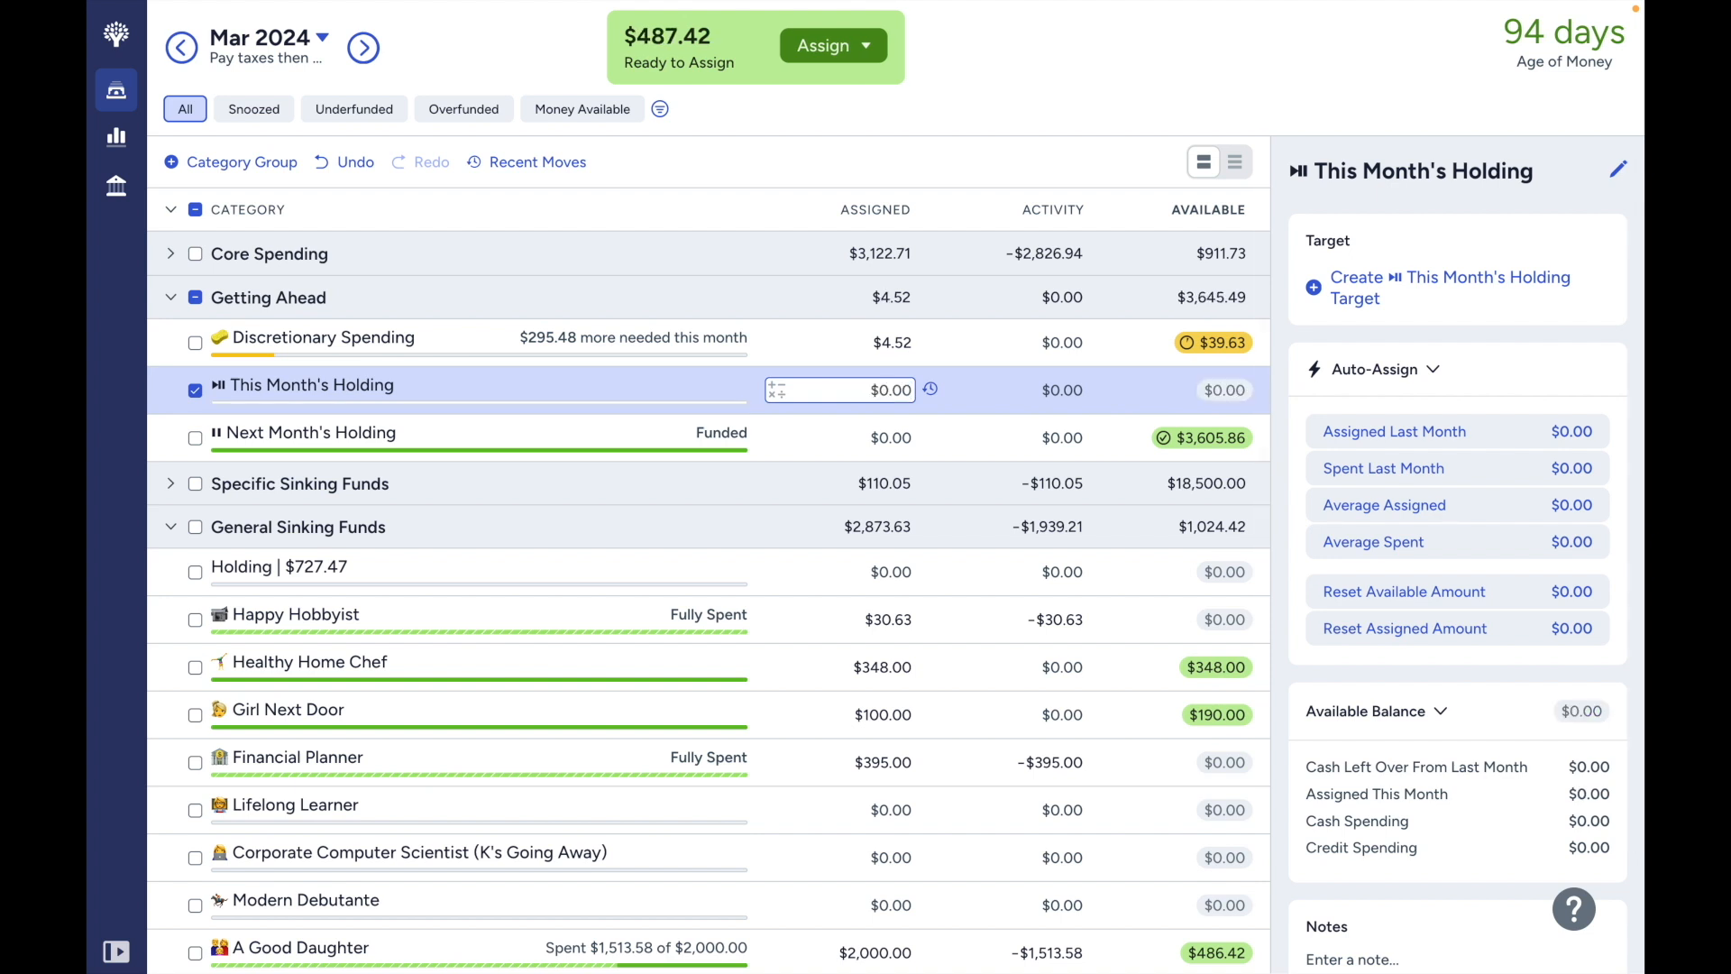
click(195, 390)
click(171, 297)
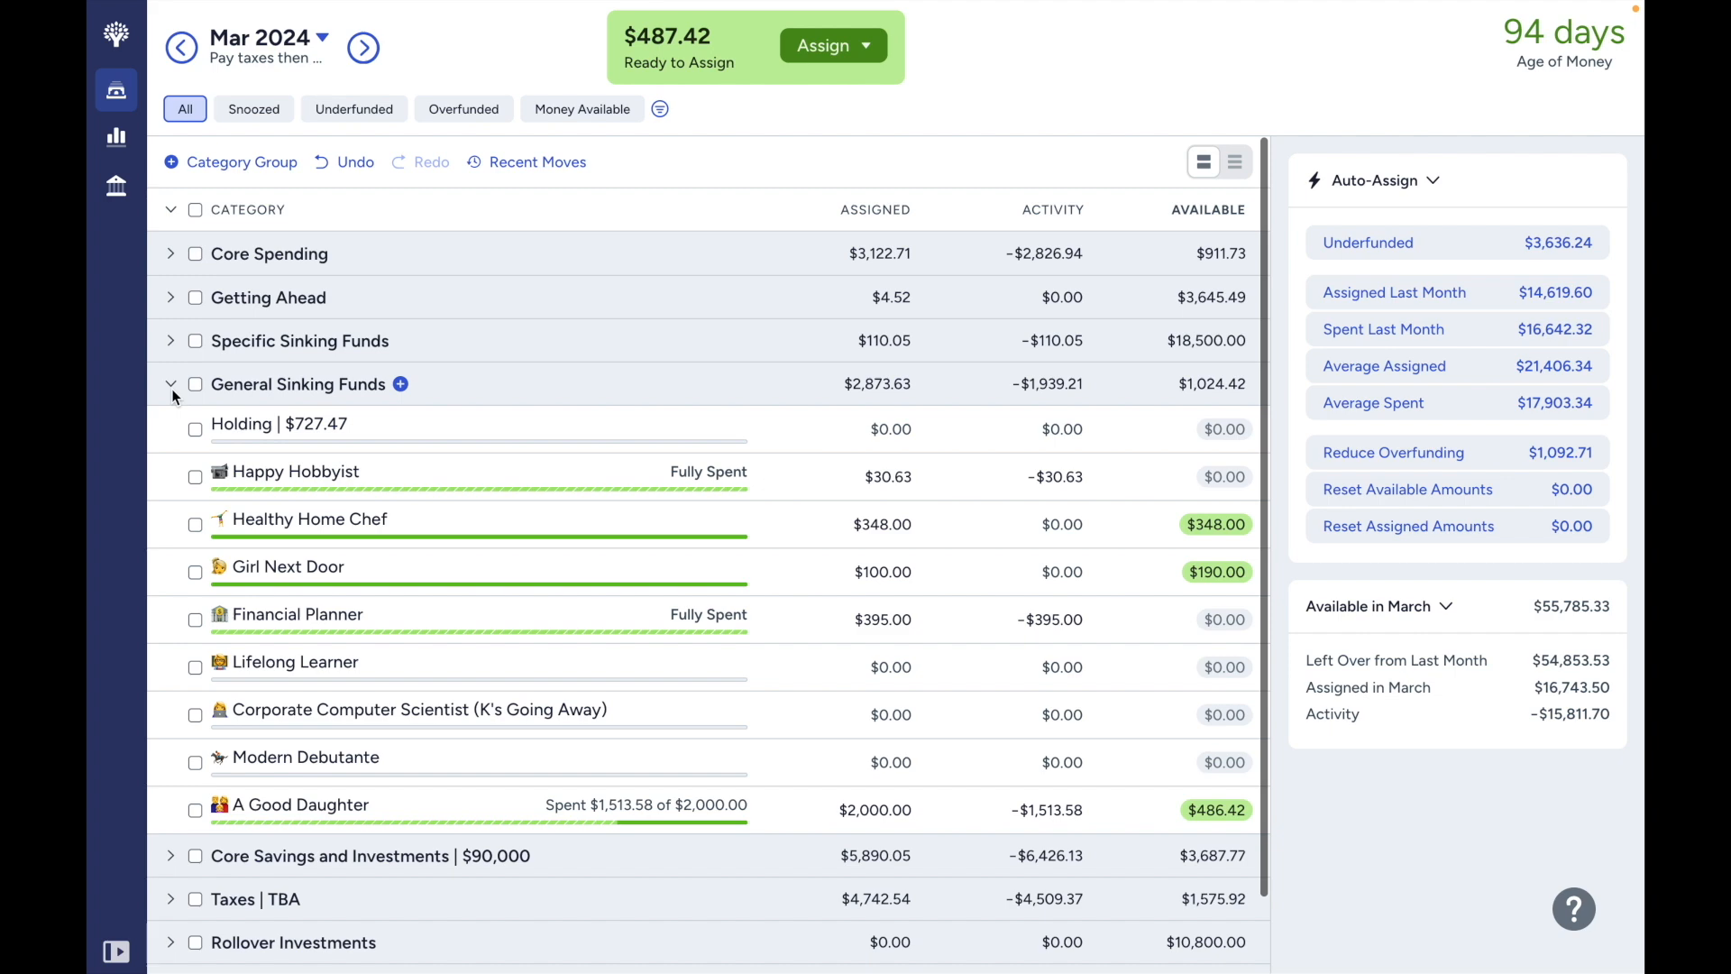
click(172, 383)
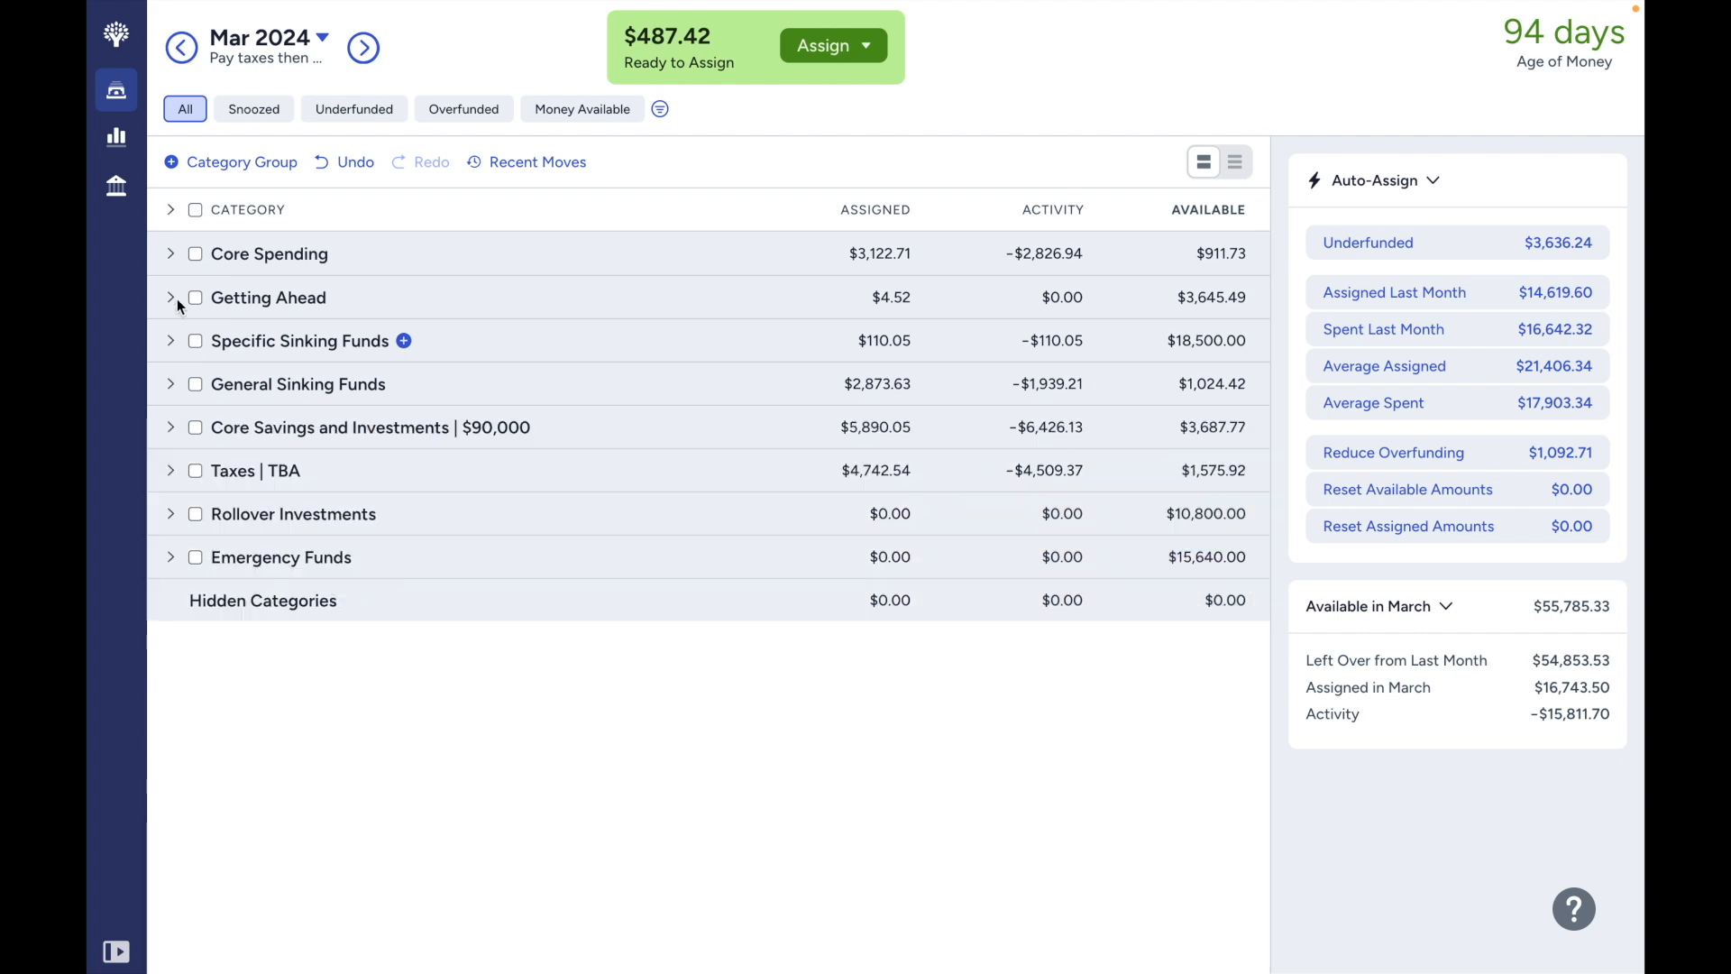
Review the Core Spending categories, including the target details of Groceries and Commuting | $215.
click(171, 254)
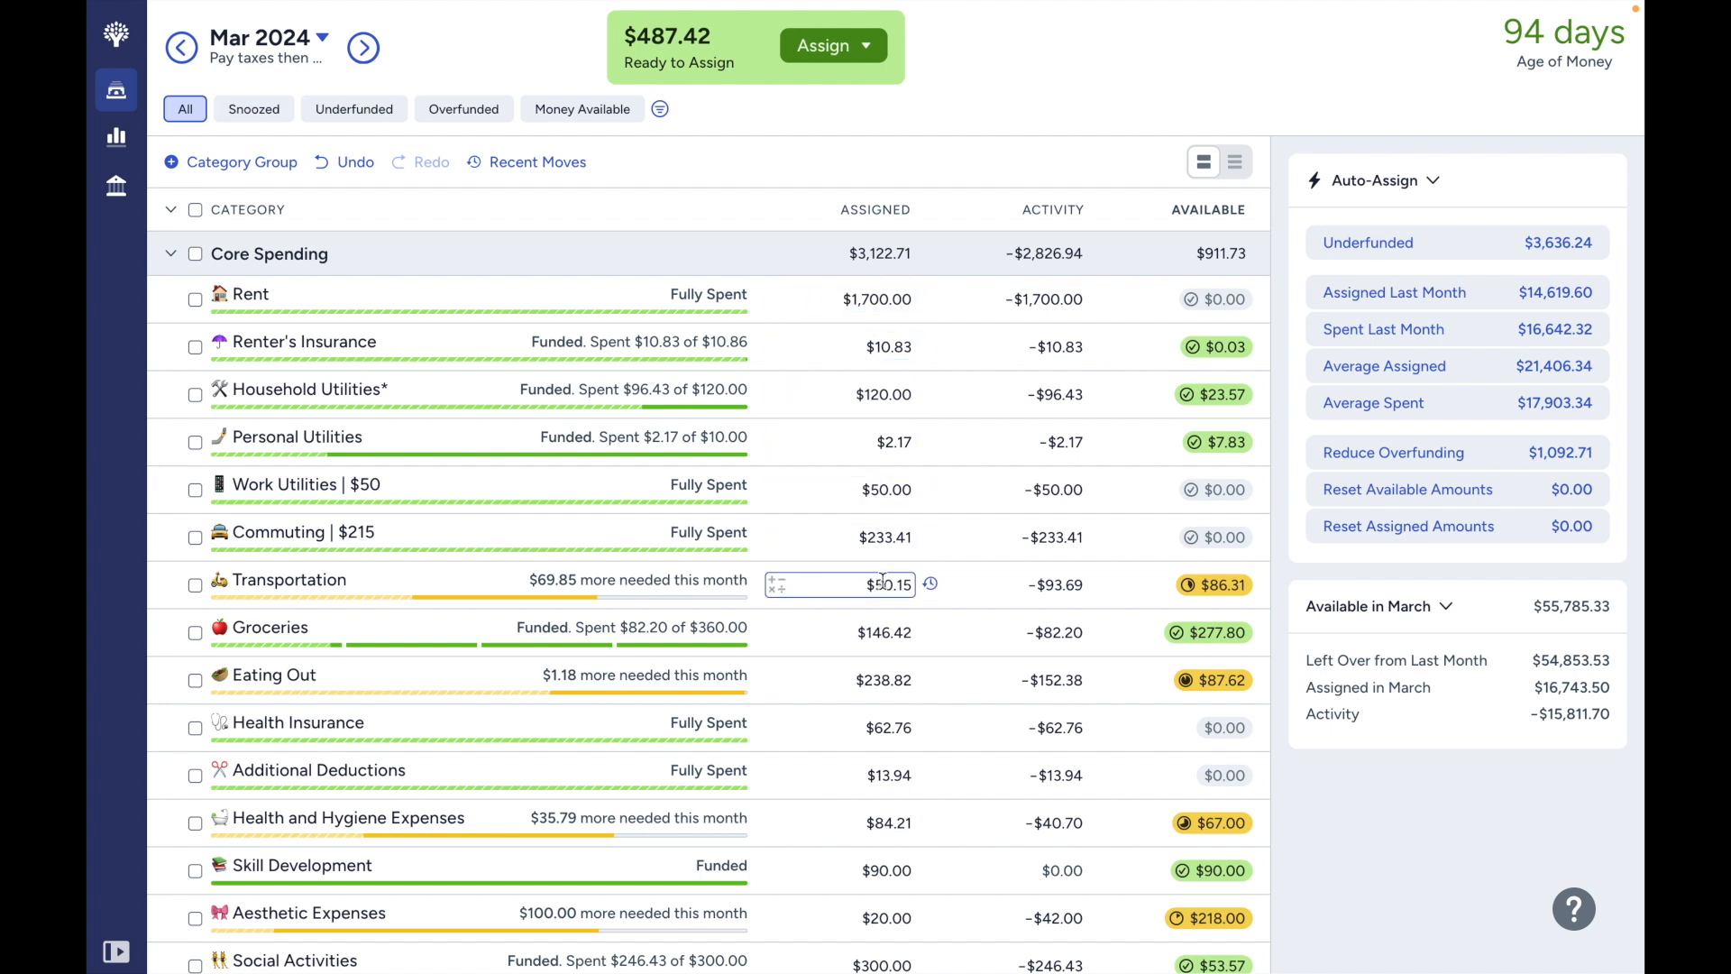
click(1037, 602)
click(992, 614)
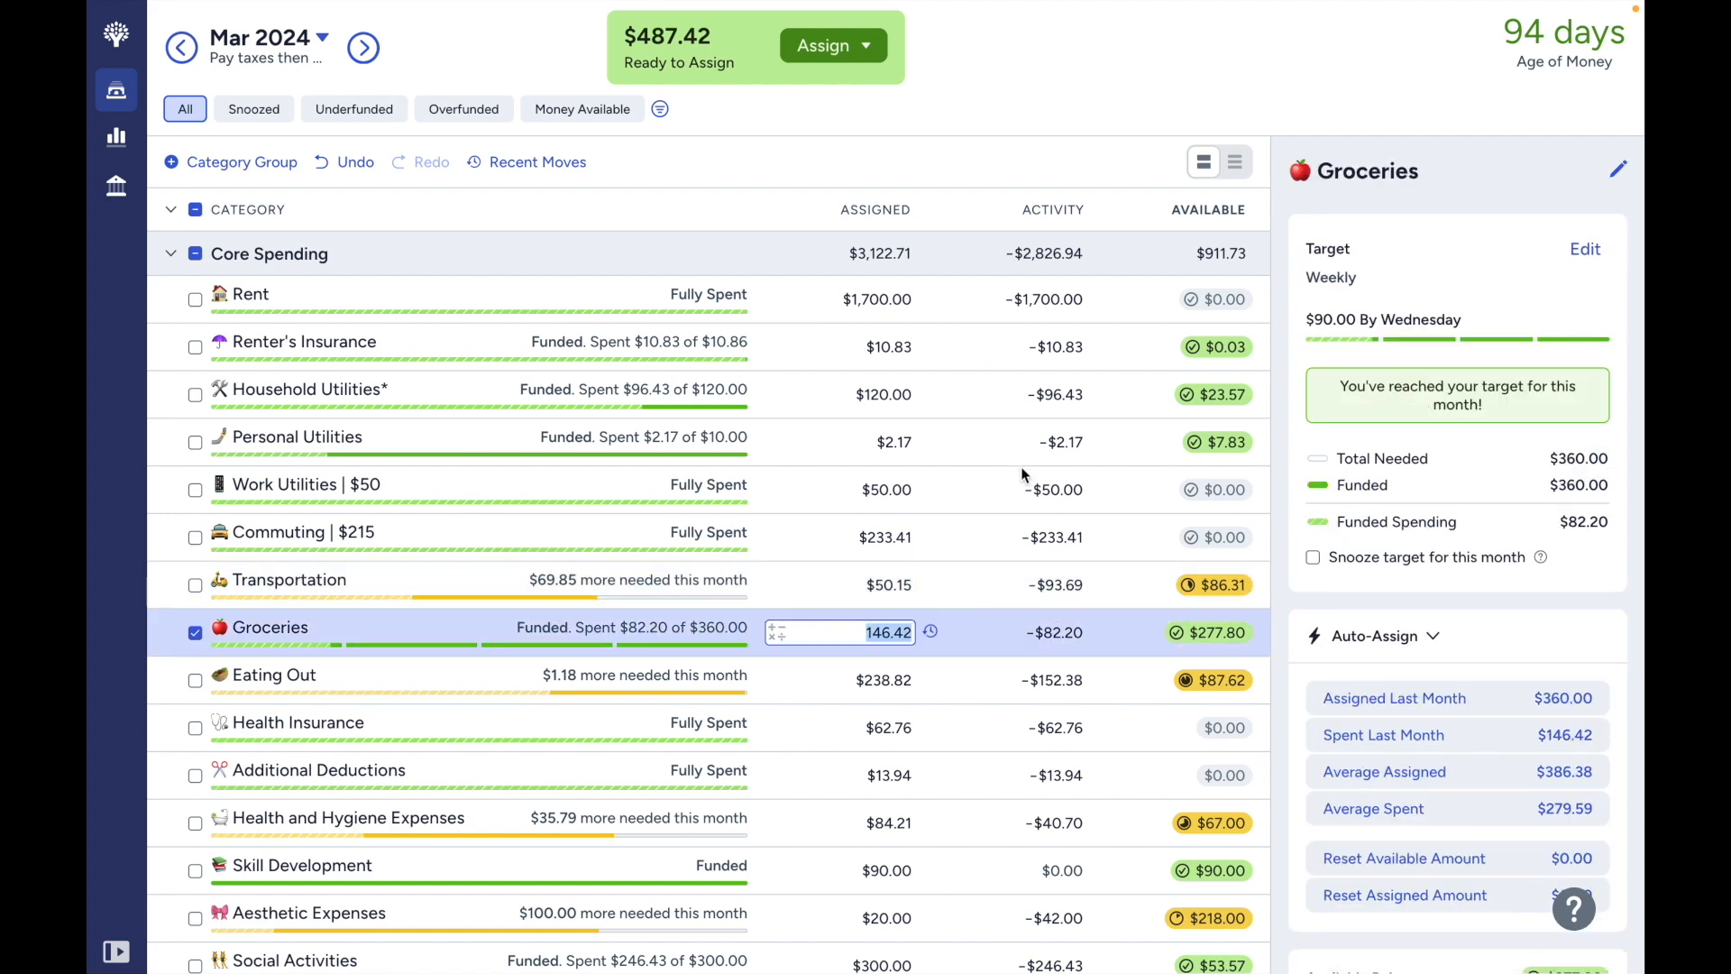
click(989, 539)
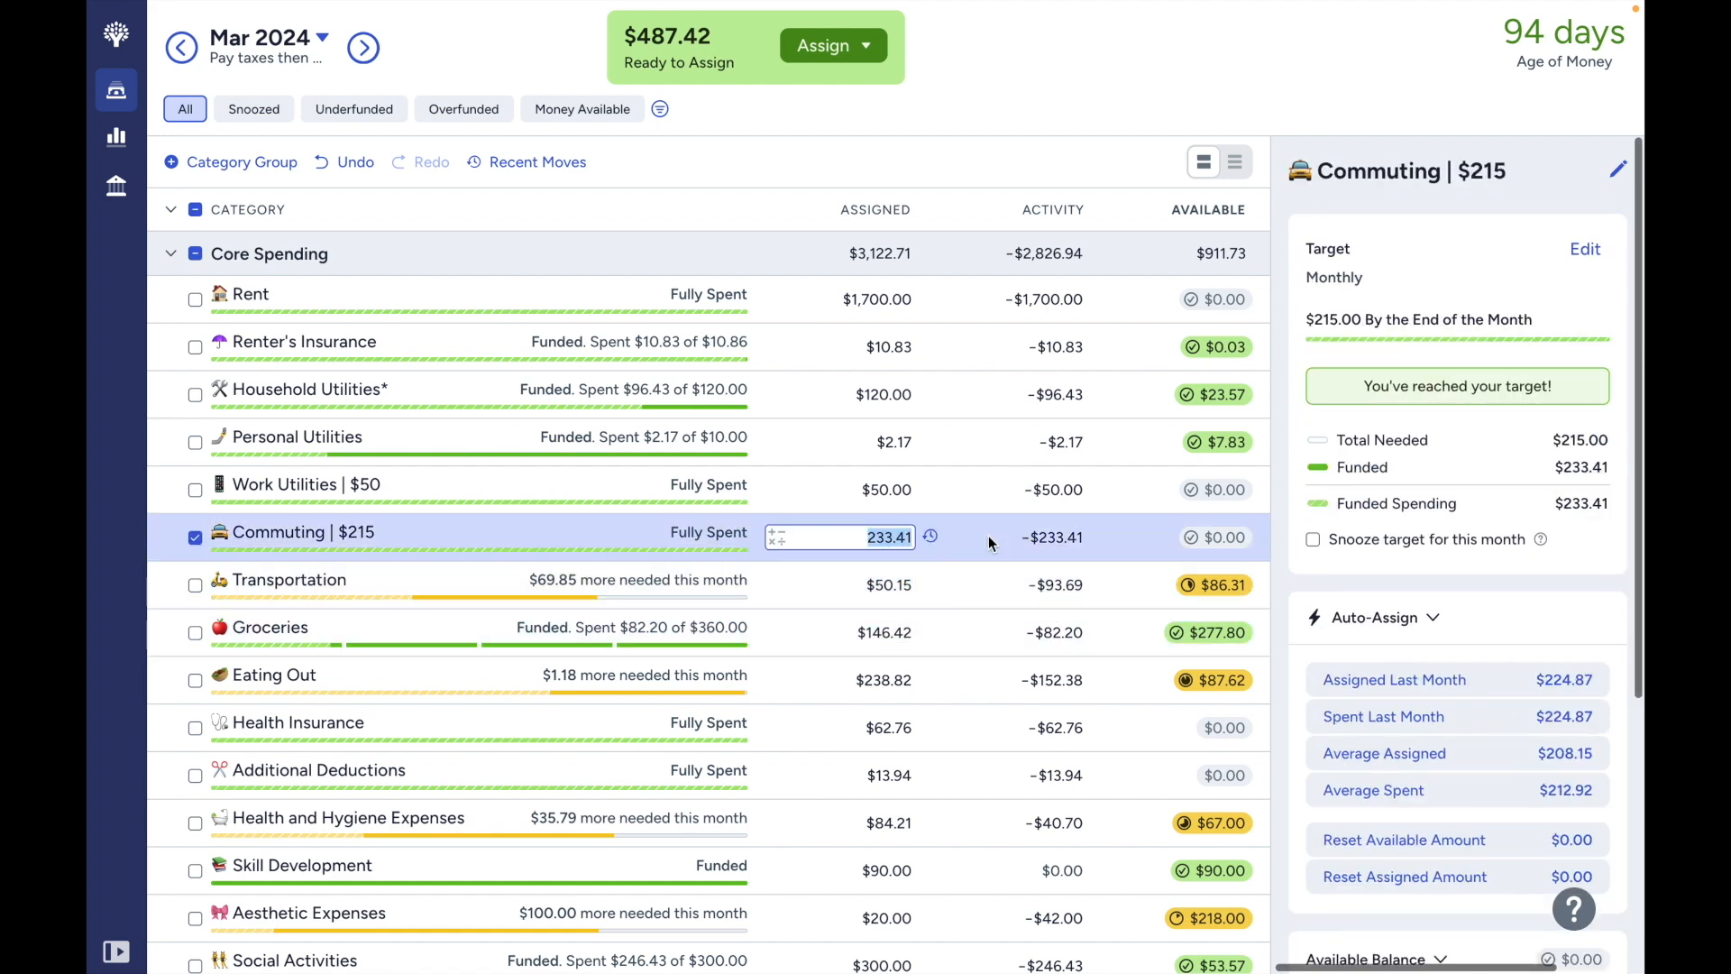
scroll(949, 571, down, 2)
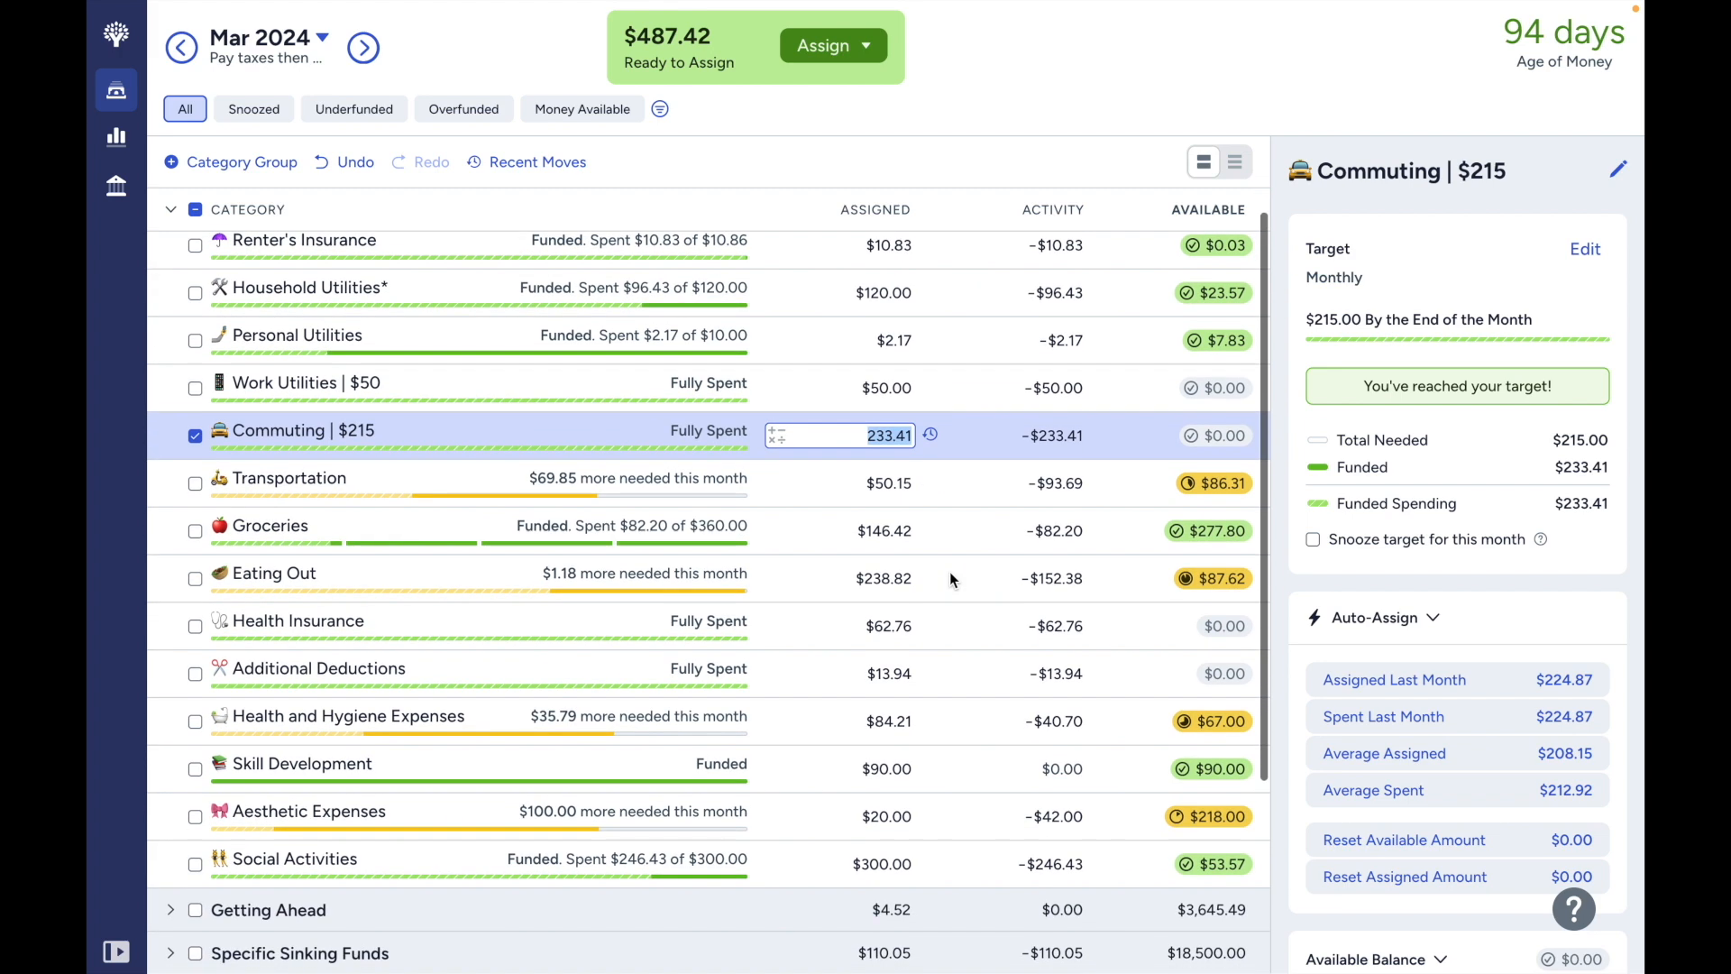
scroll(949, 571, down, 1)
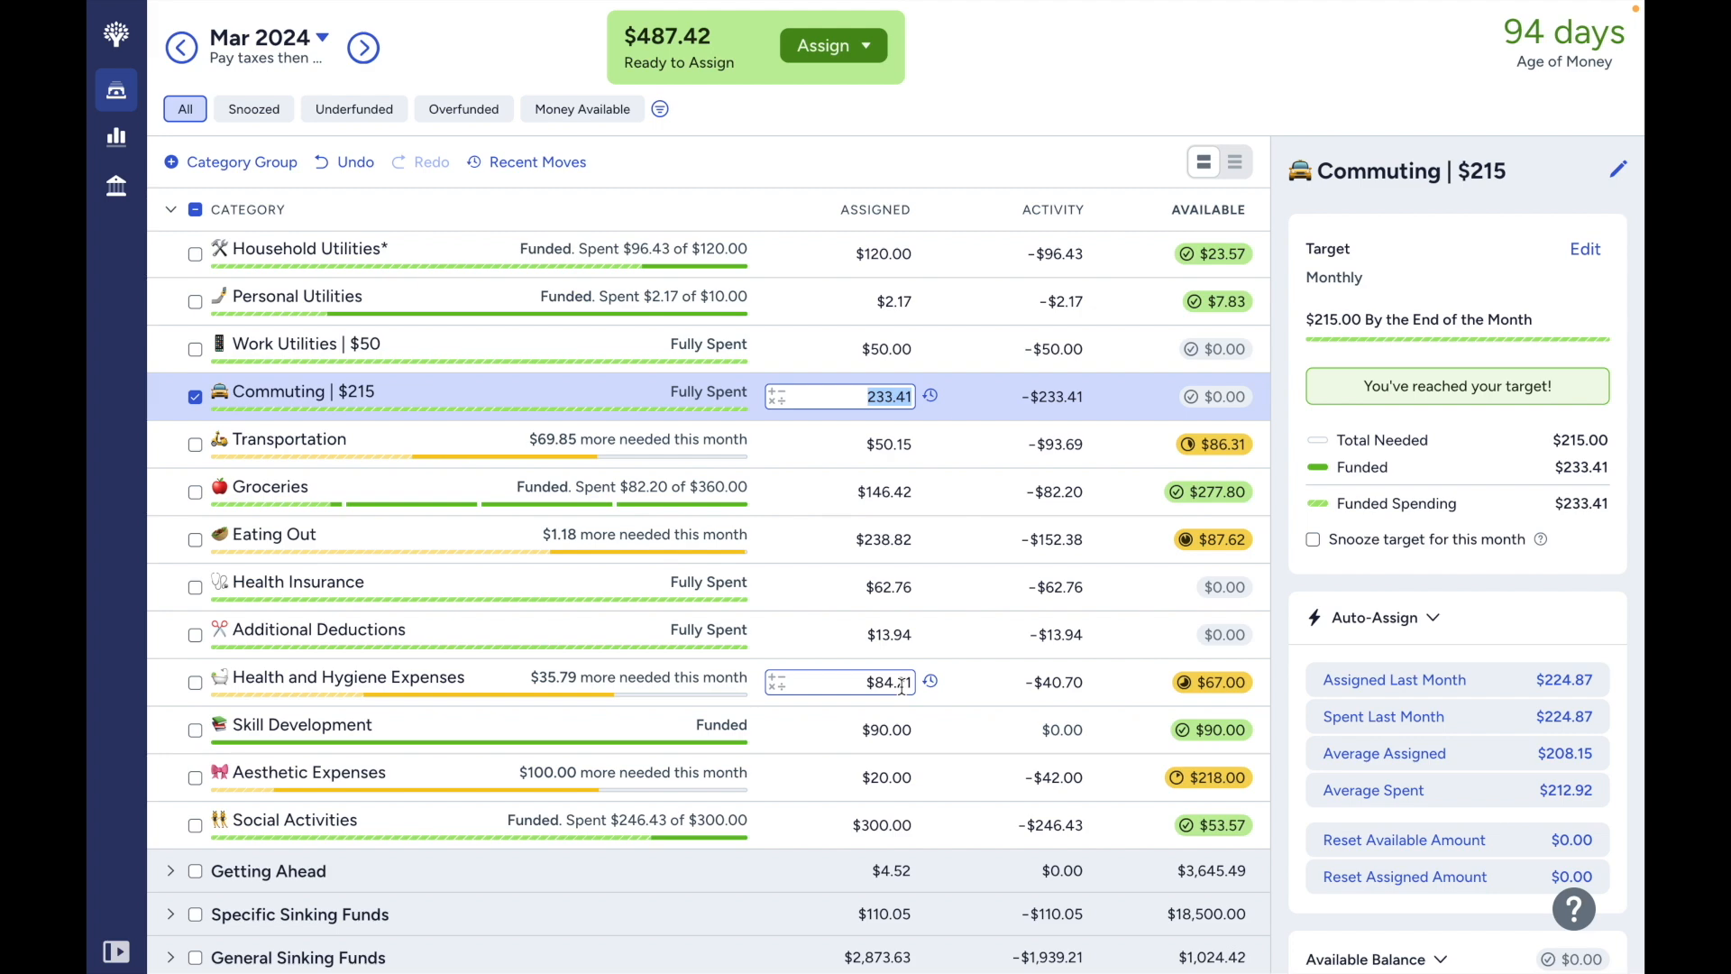
Subtract $37 from the assigned amount of Health and Hygiene Expenses, leaving all category groups collapsed.
click(977, 685)
key(Right)
text(-37)
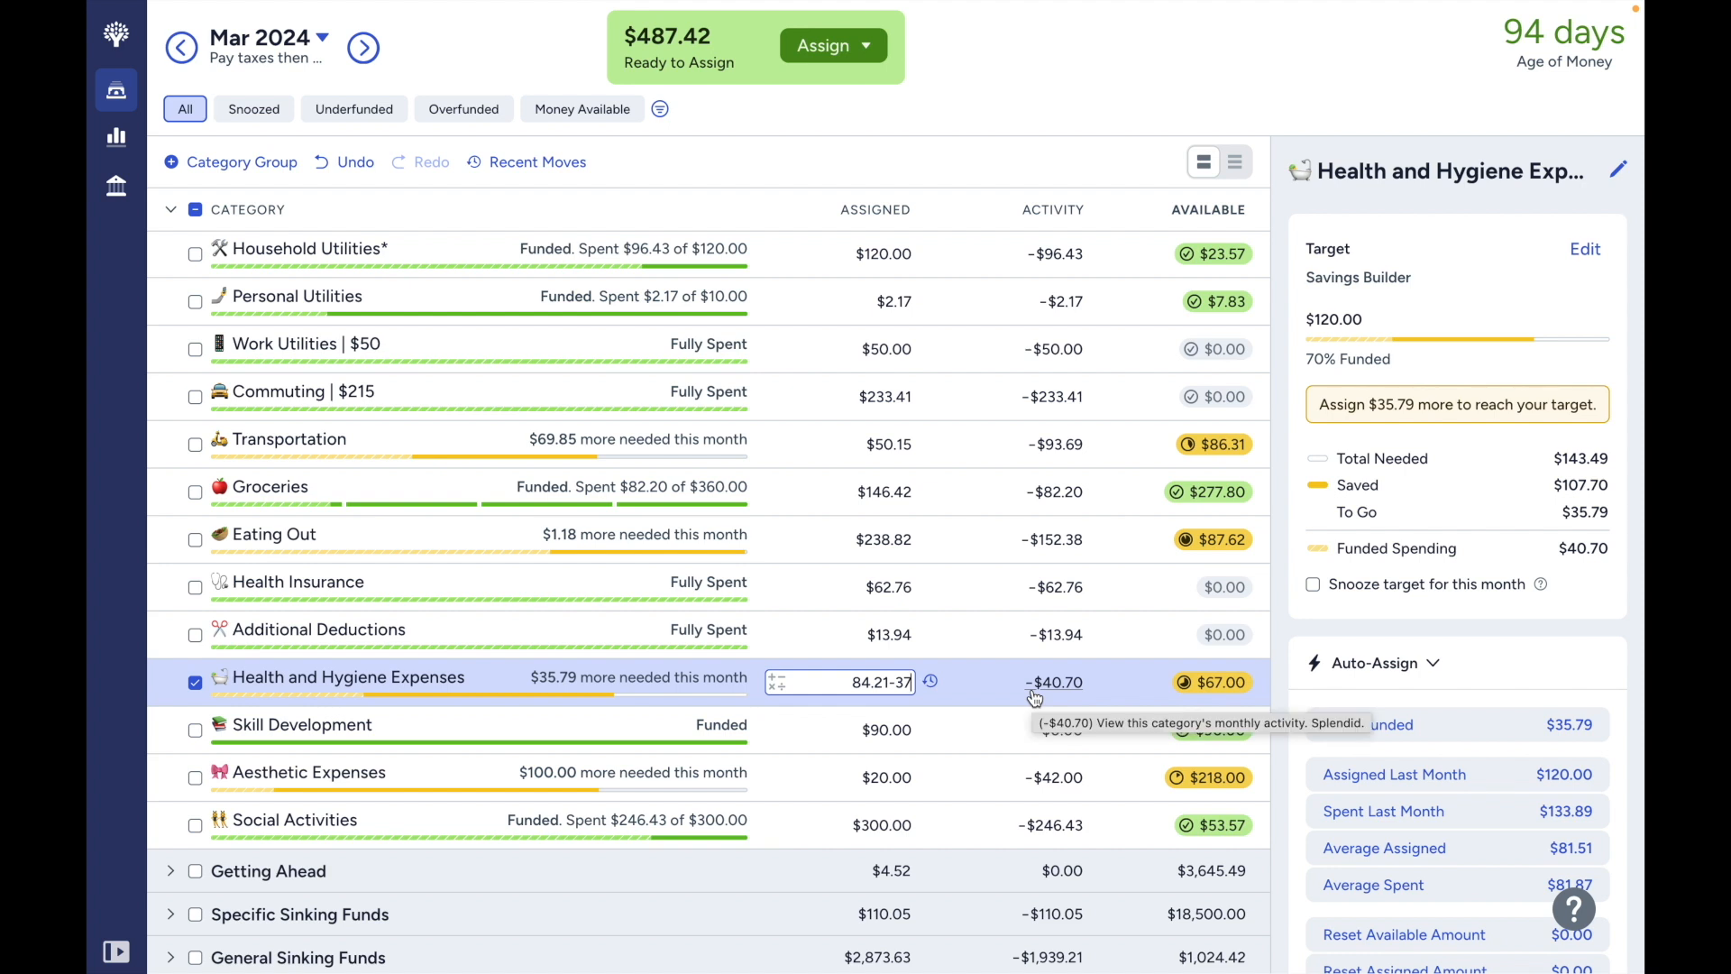
key(Return)
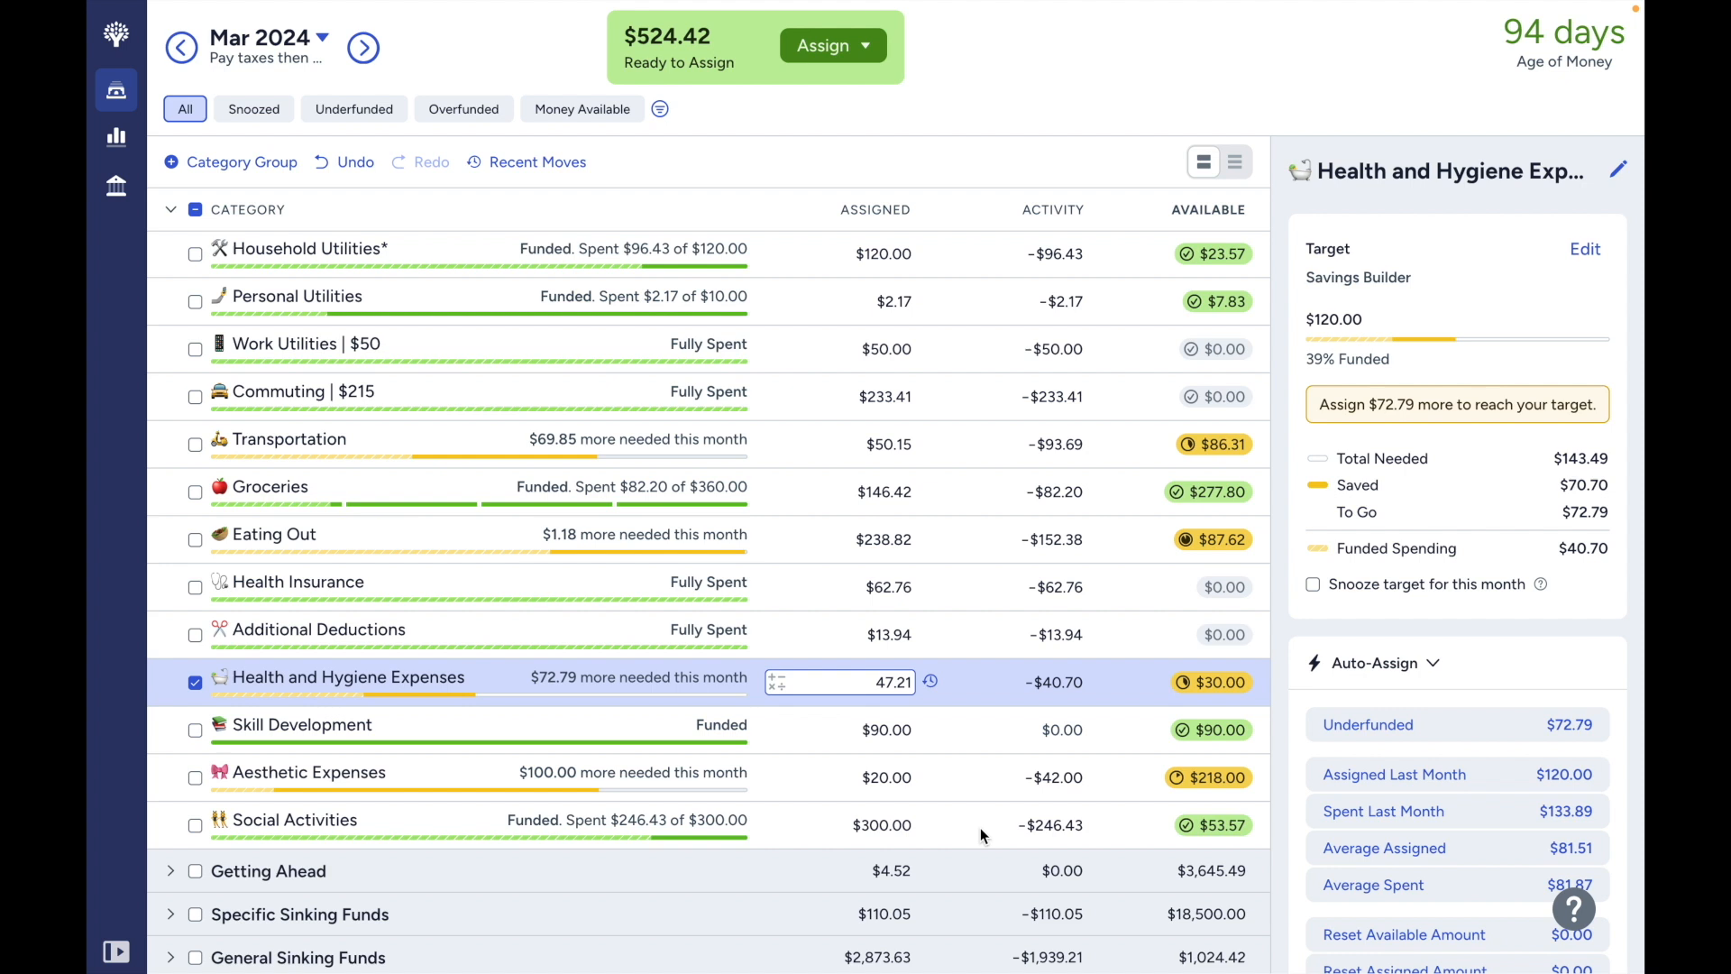
click(187, 681)
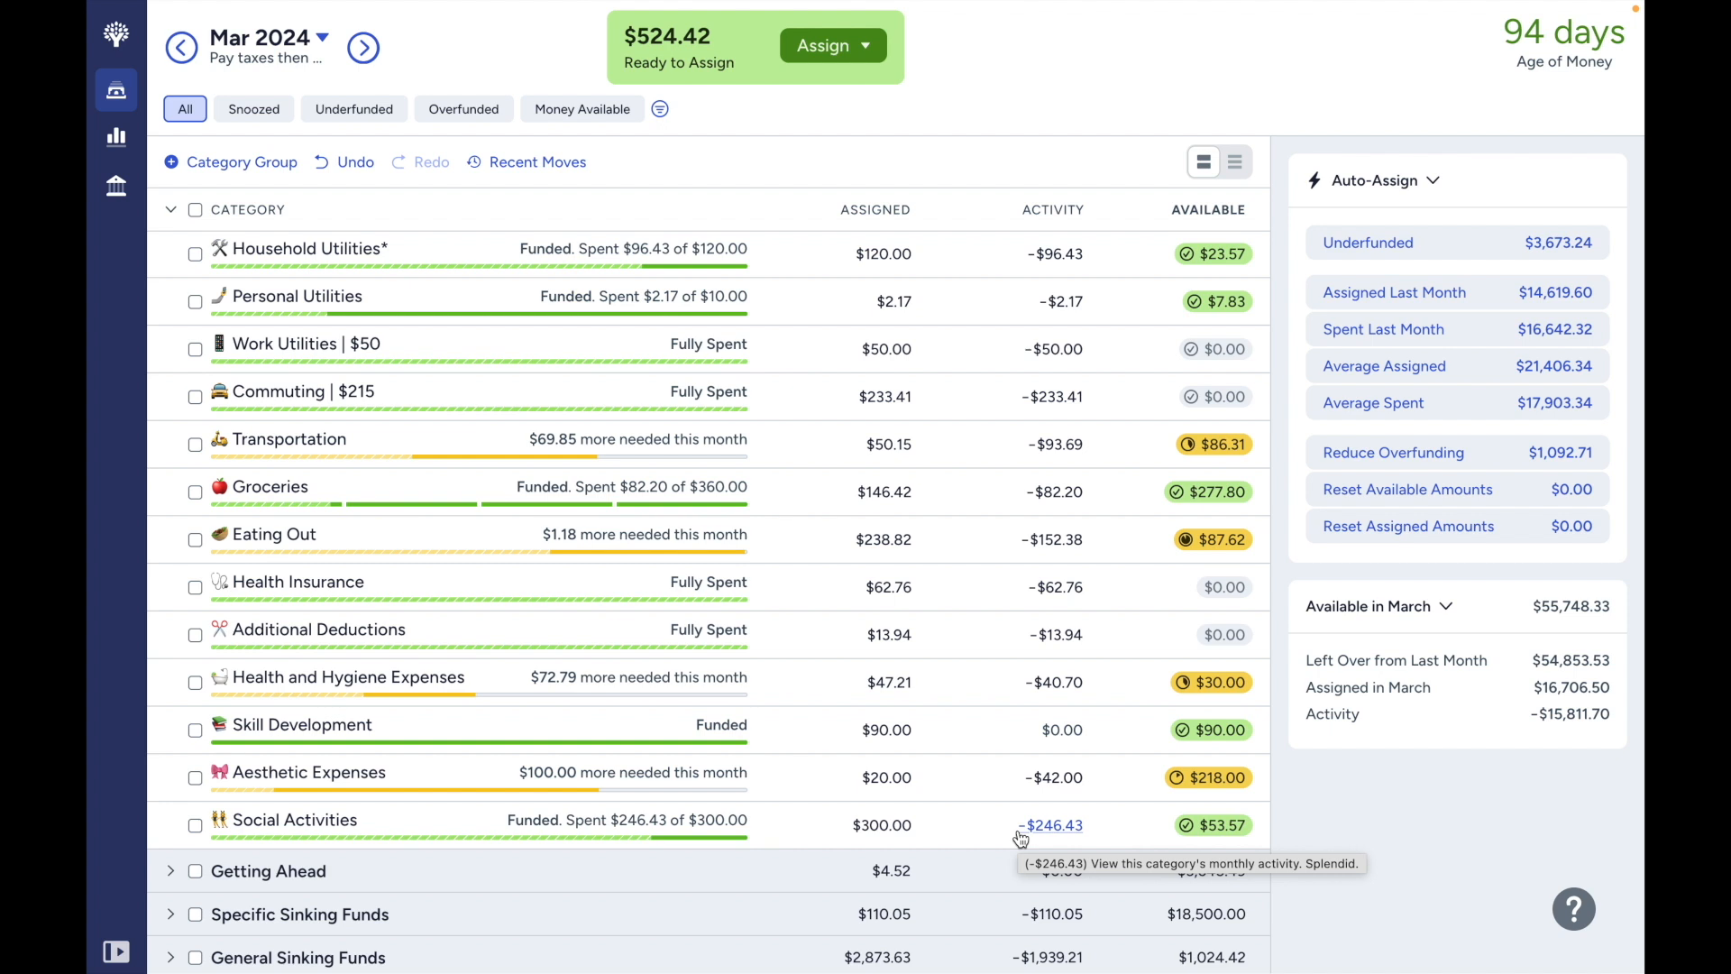
click(170, 211)
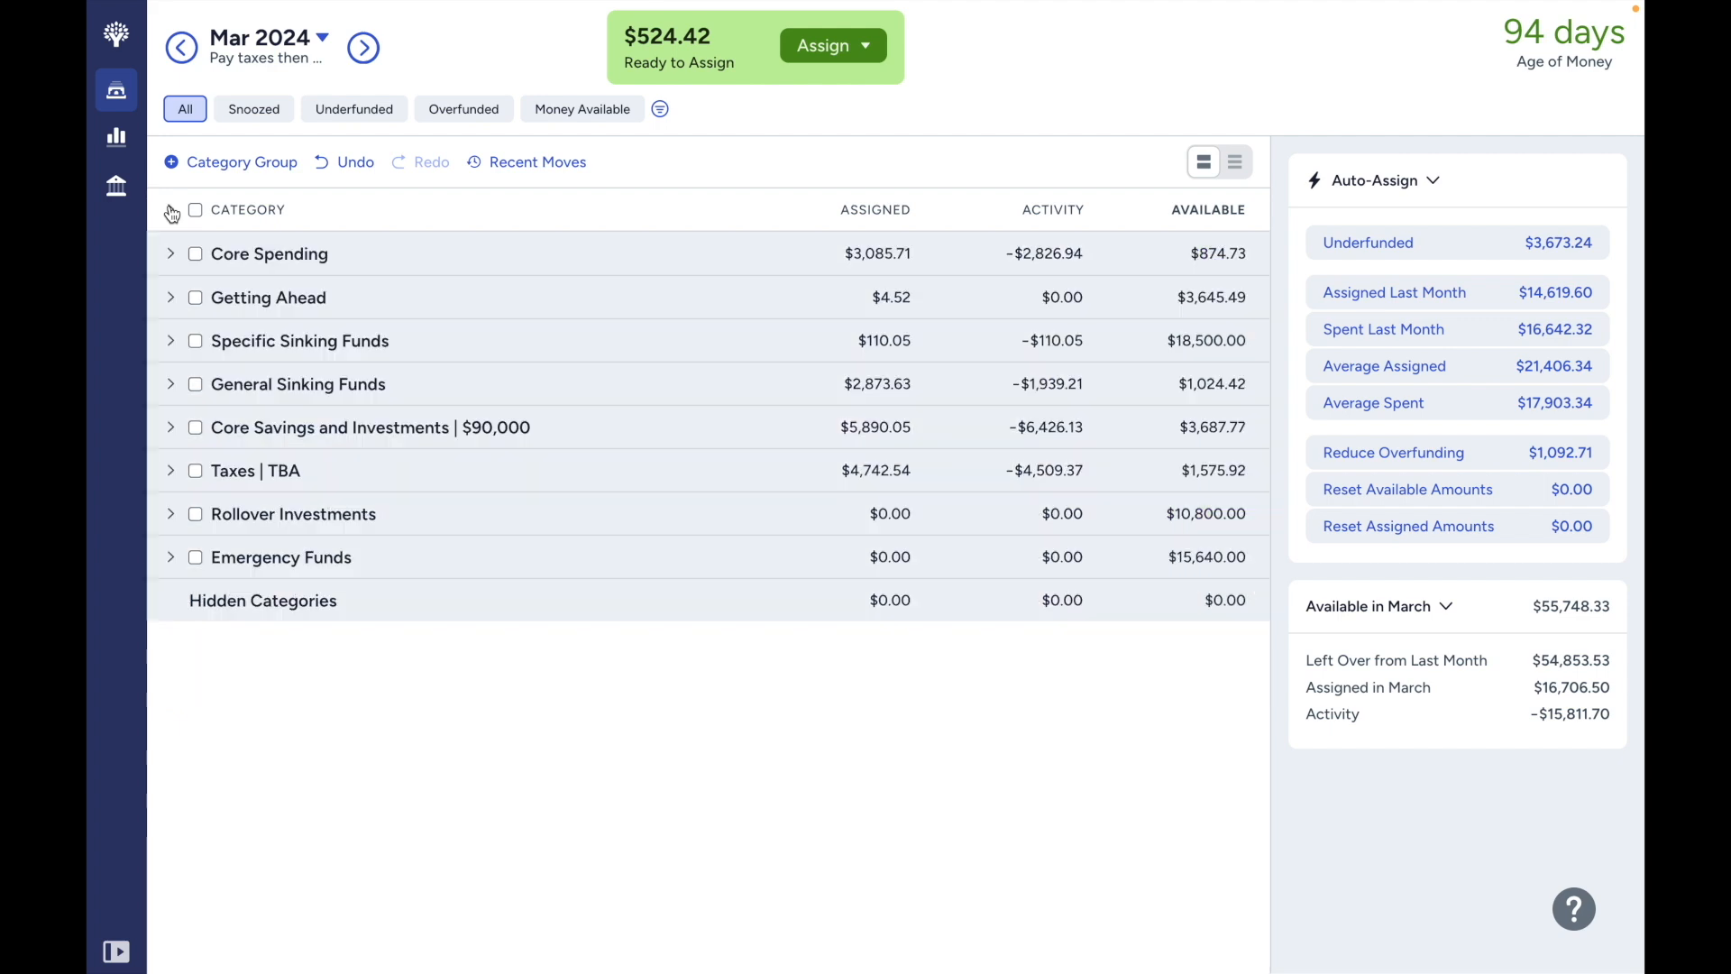
Expand the Specific Sinking Funds group and inspect the details of NYC Trips (A Good Daughter) | $600.
click(170, 341)
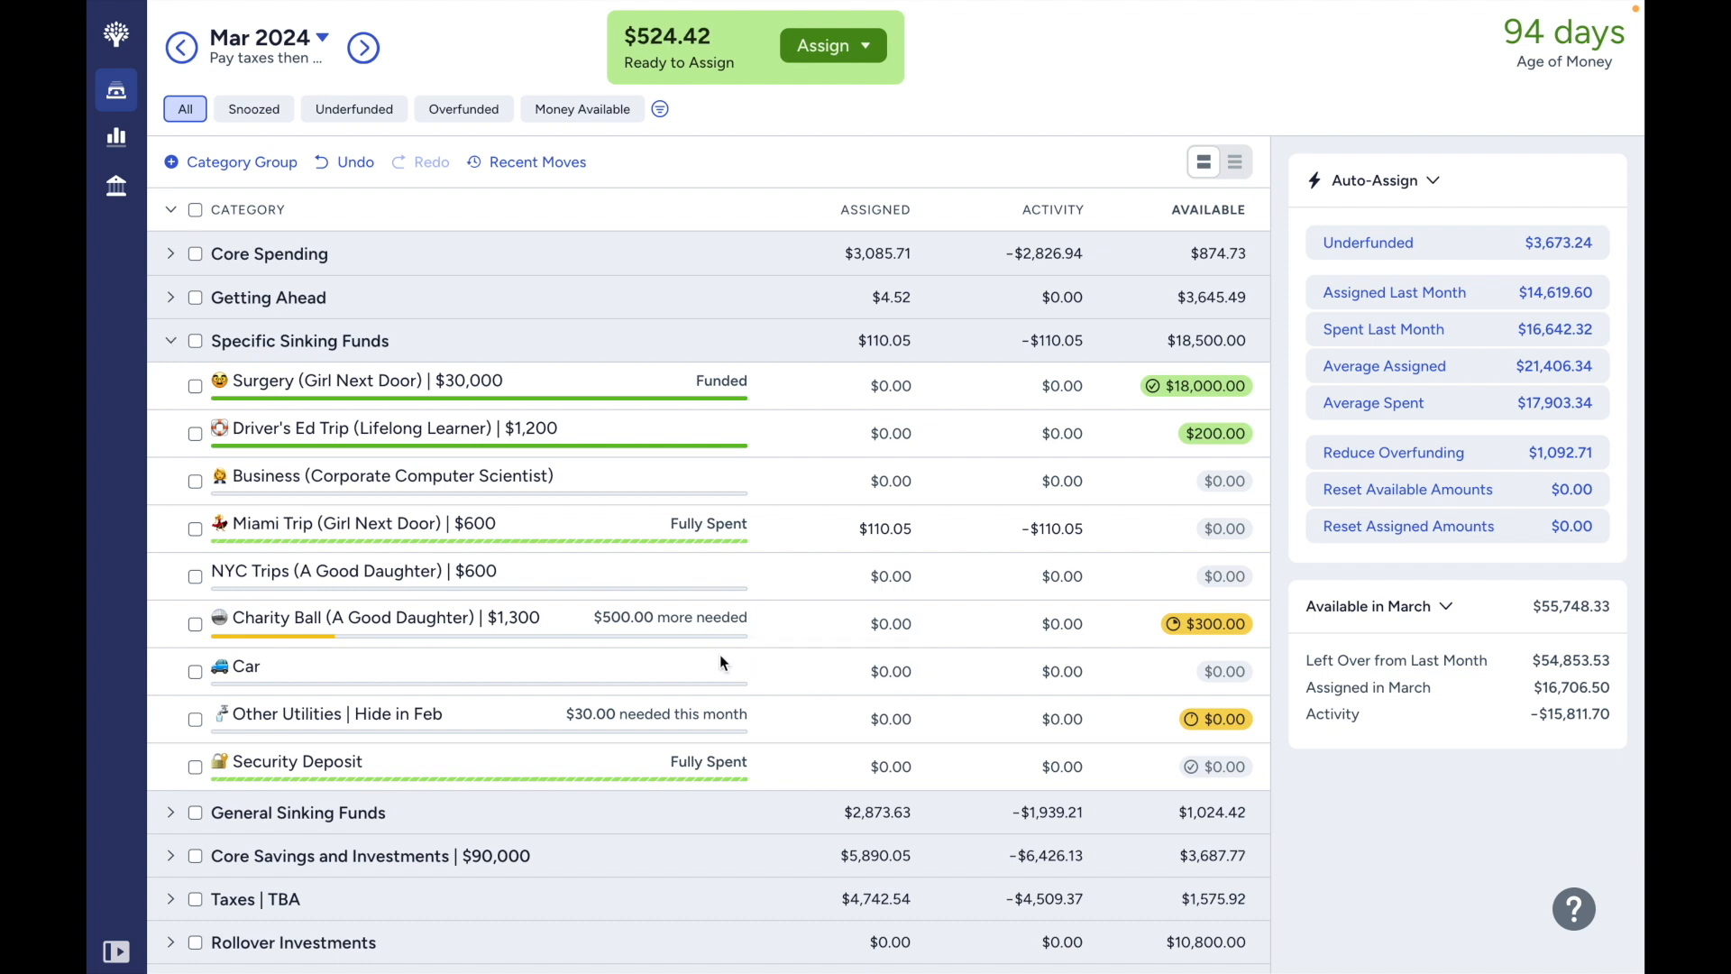
click(779, 577)
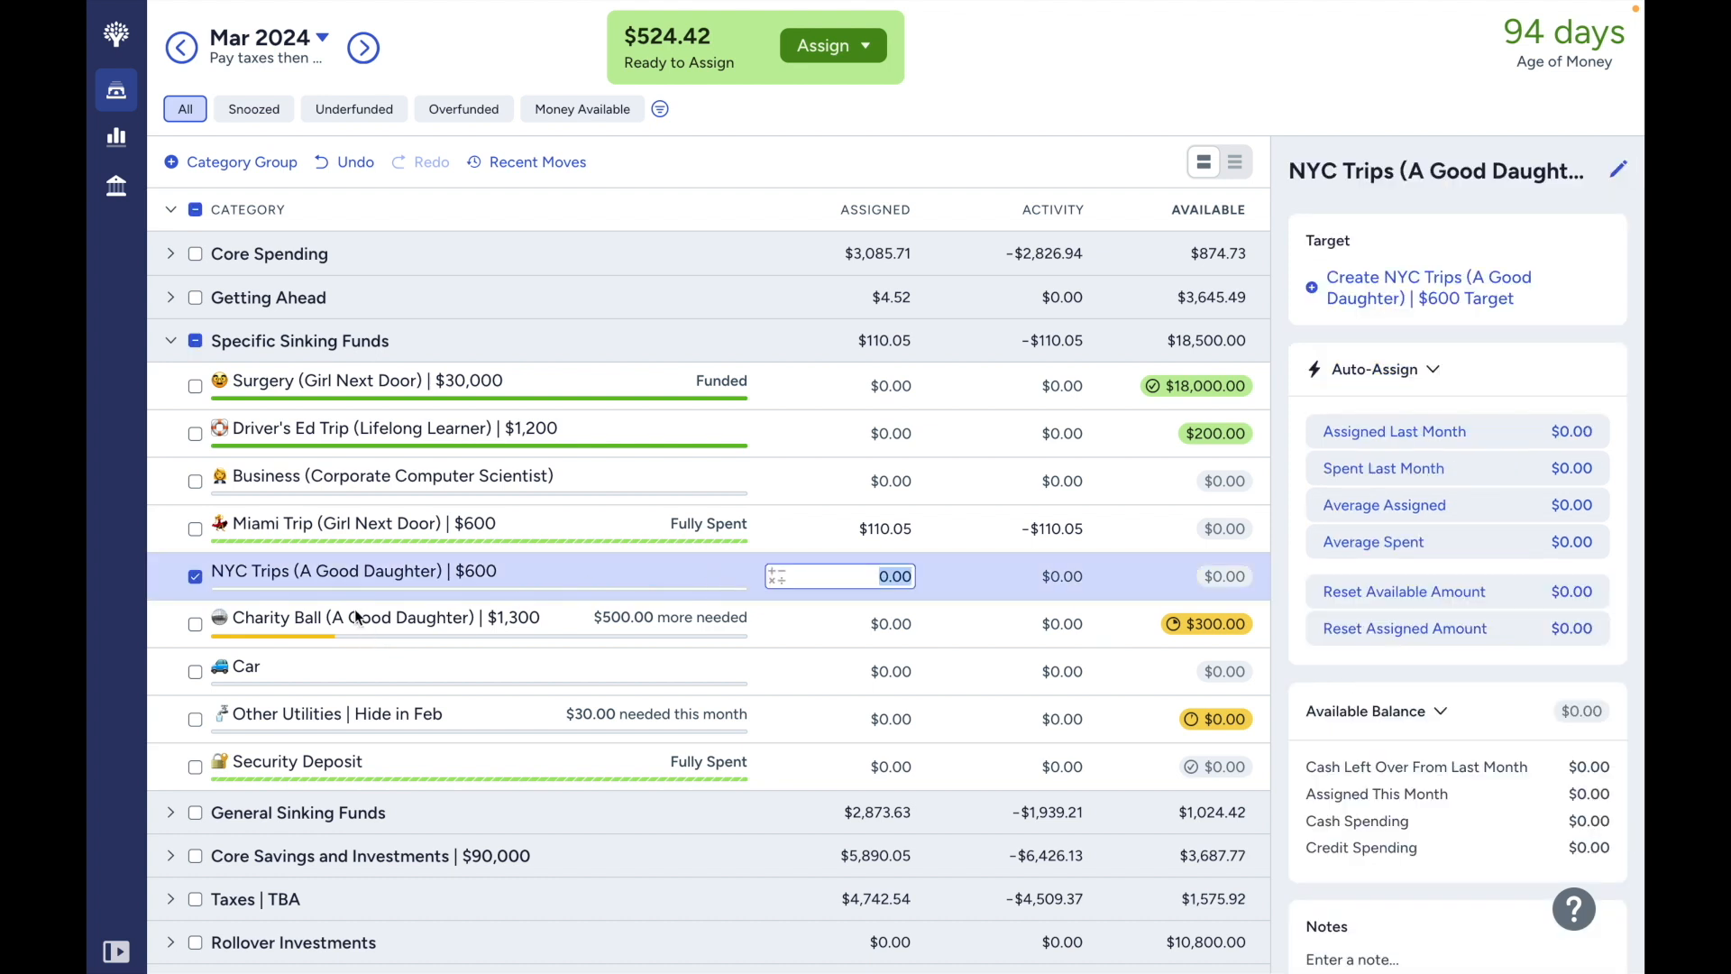
scroll(225, 771, down, 1)
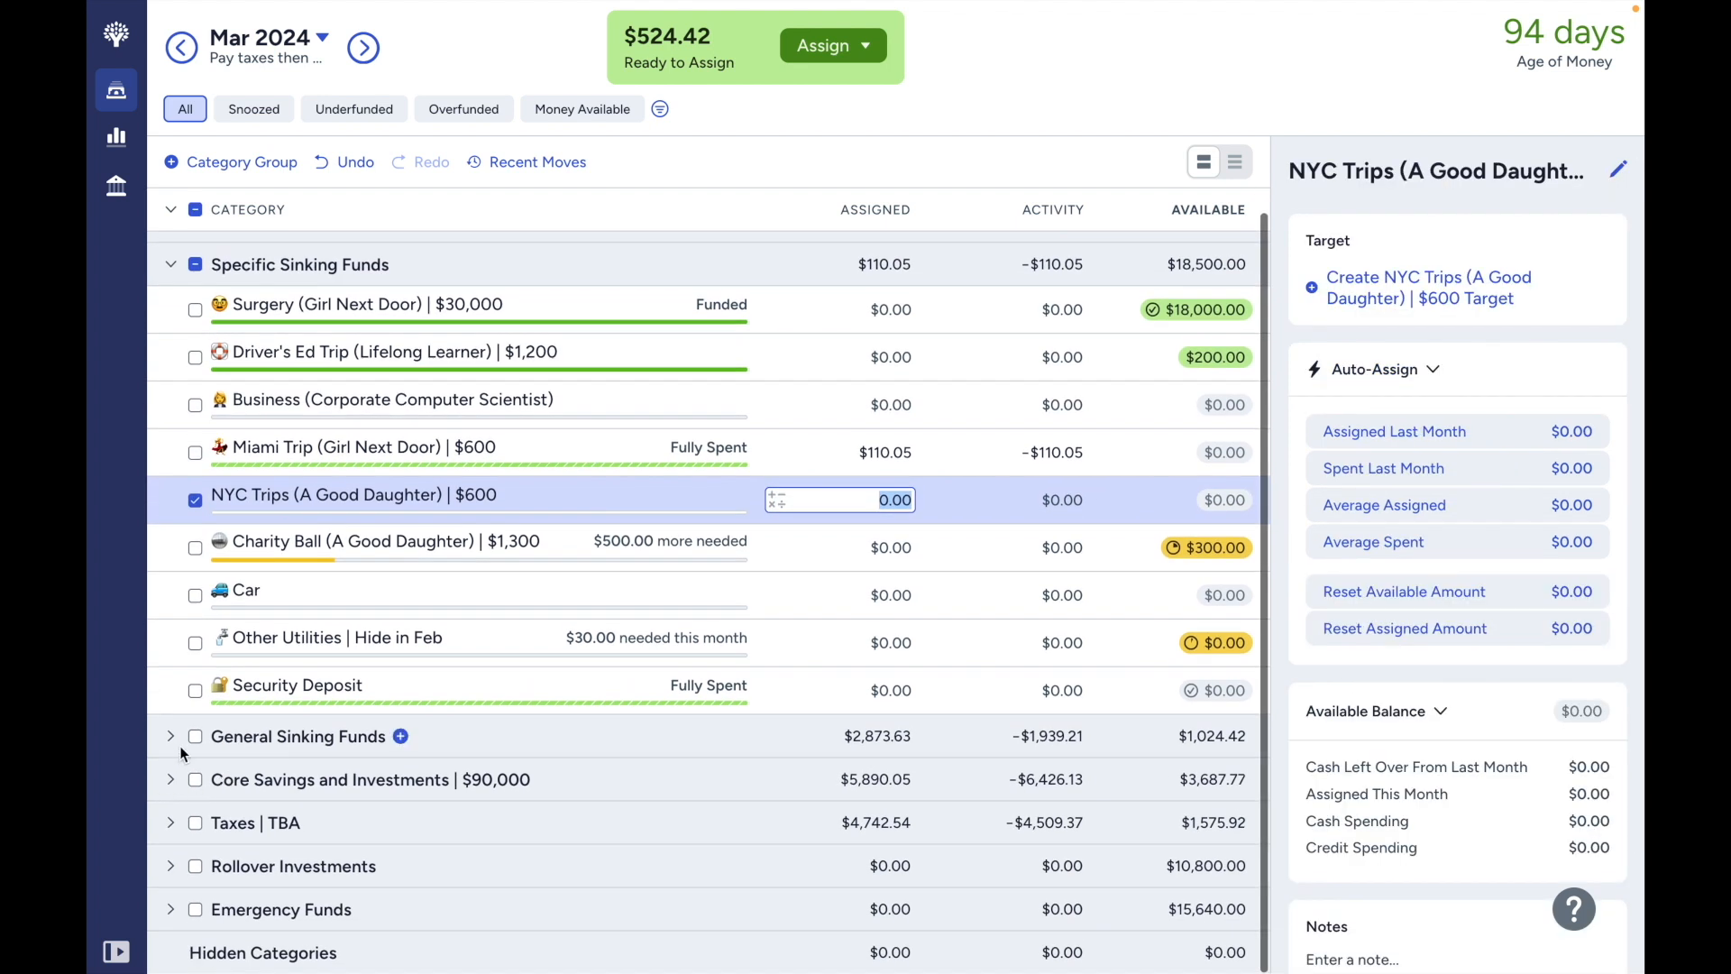
Set the assigned amount of A Good Daughter in the General Sinking Funds group to $2,400.
click(172, 737)
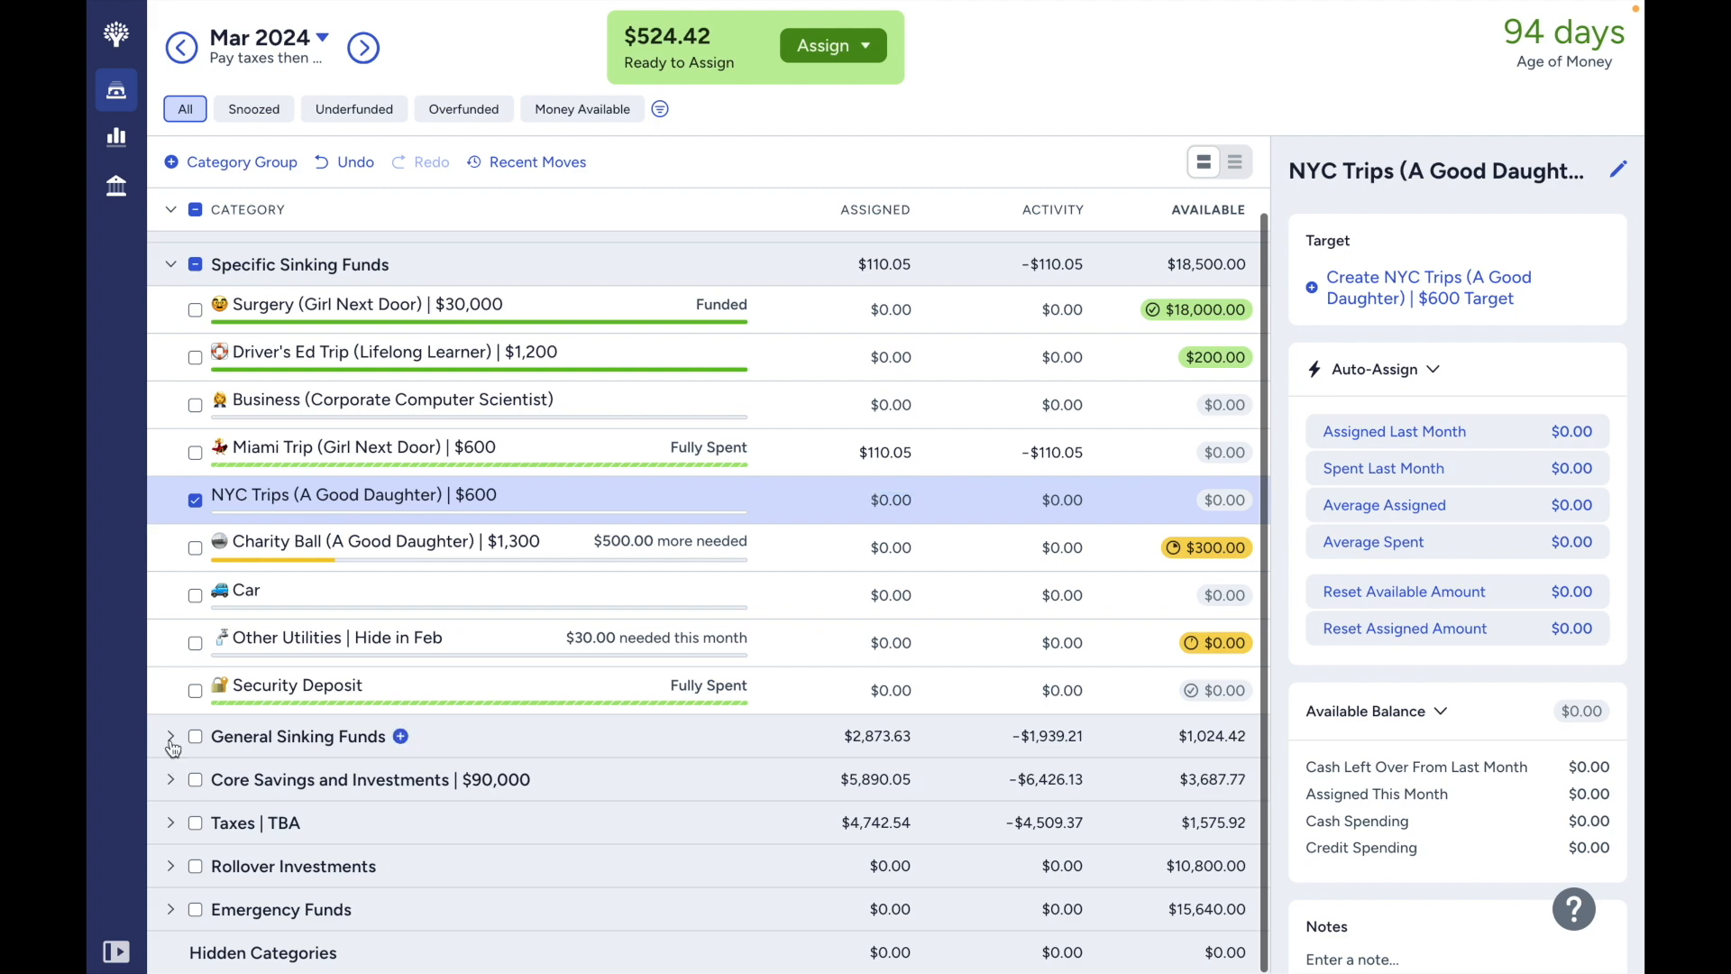
click(196, 498)
scroll(472, 614, down, 5)
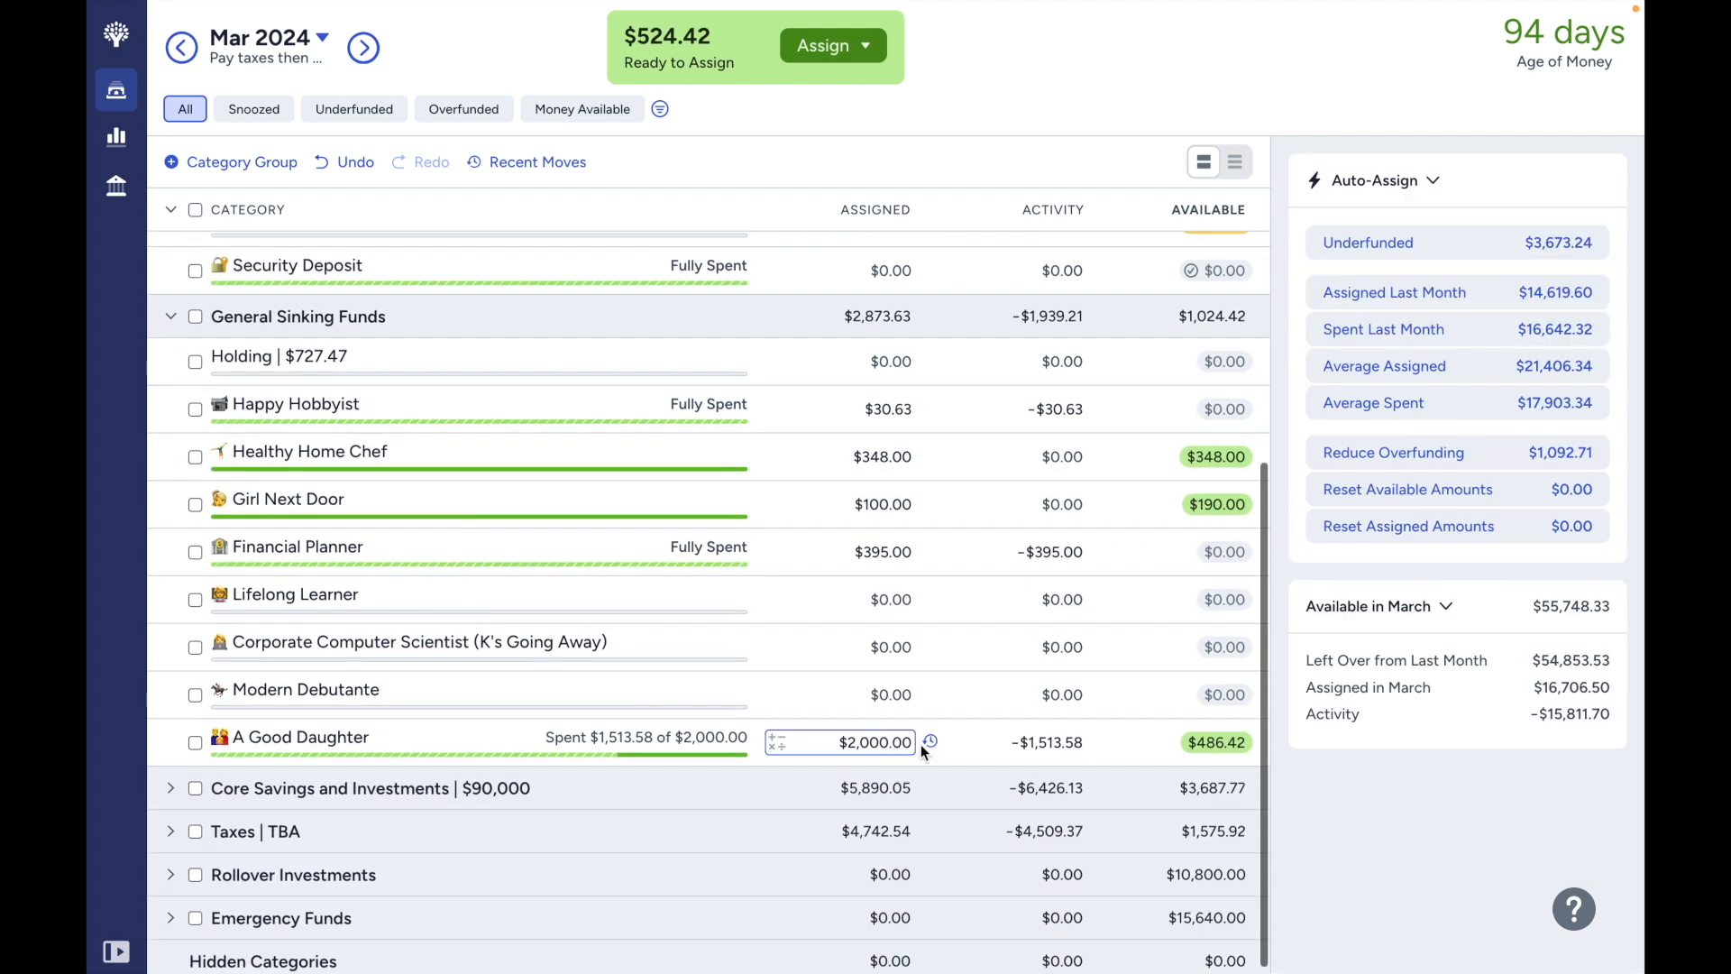
click(889, 737)
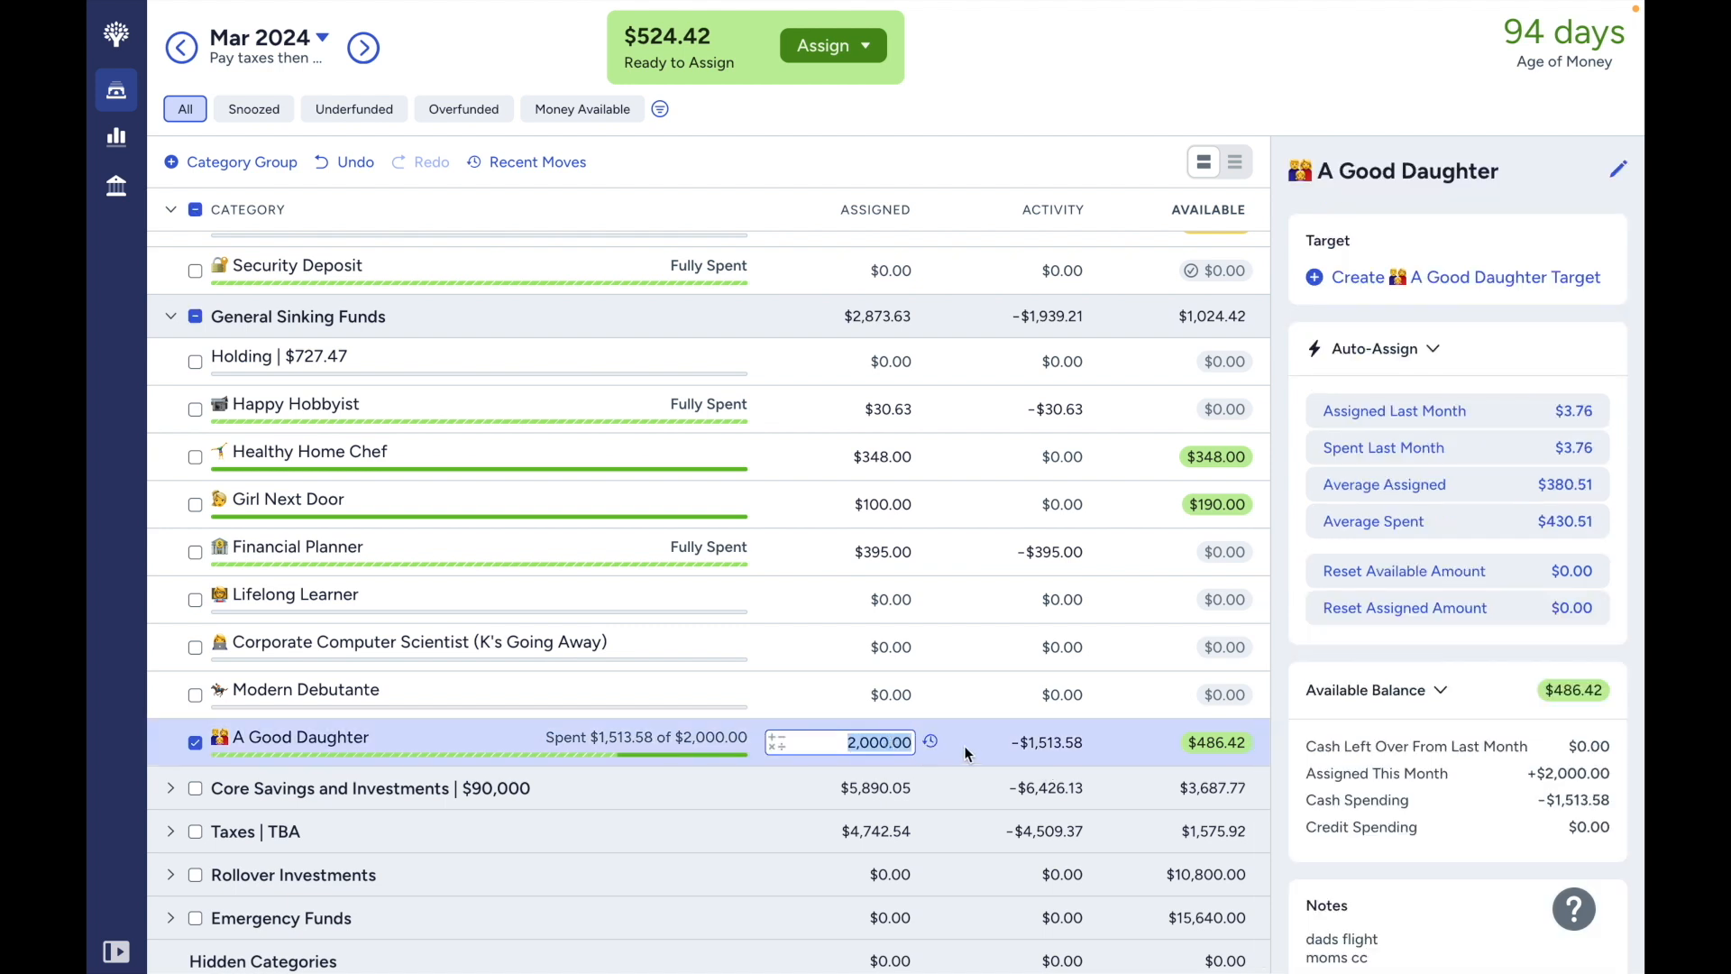
text(2400)
key(Return)
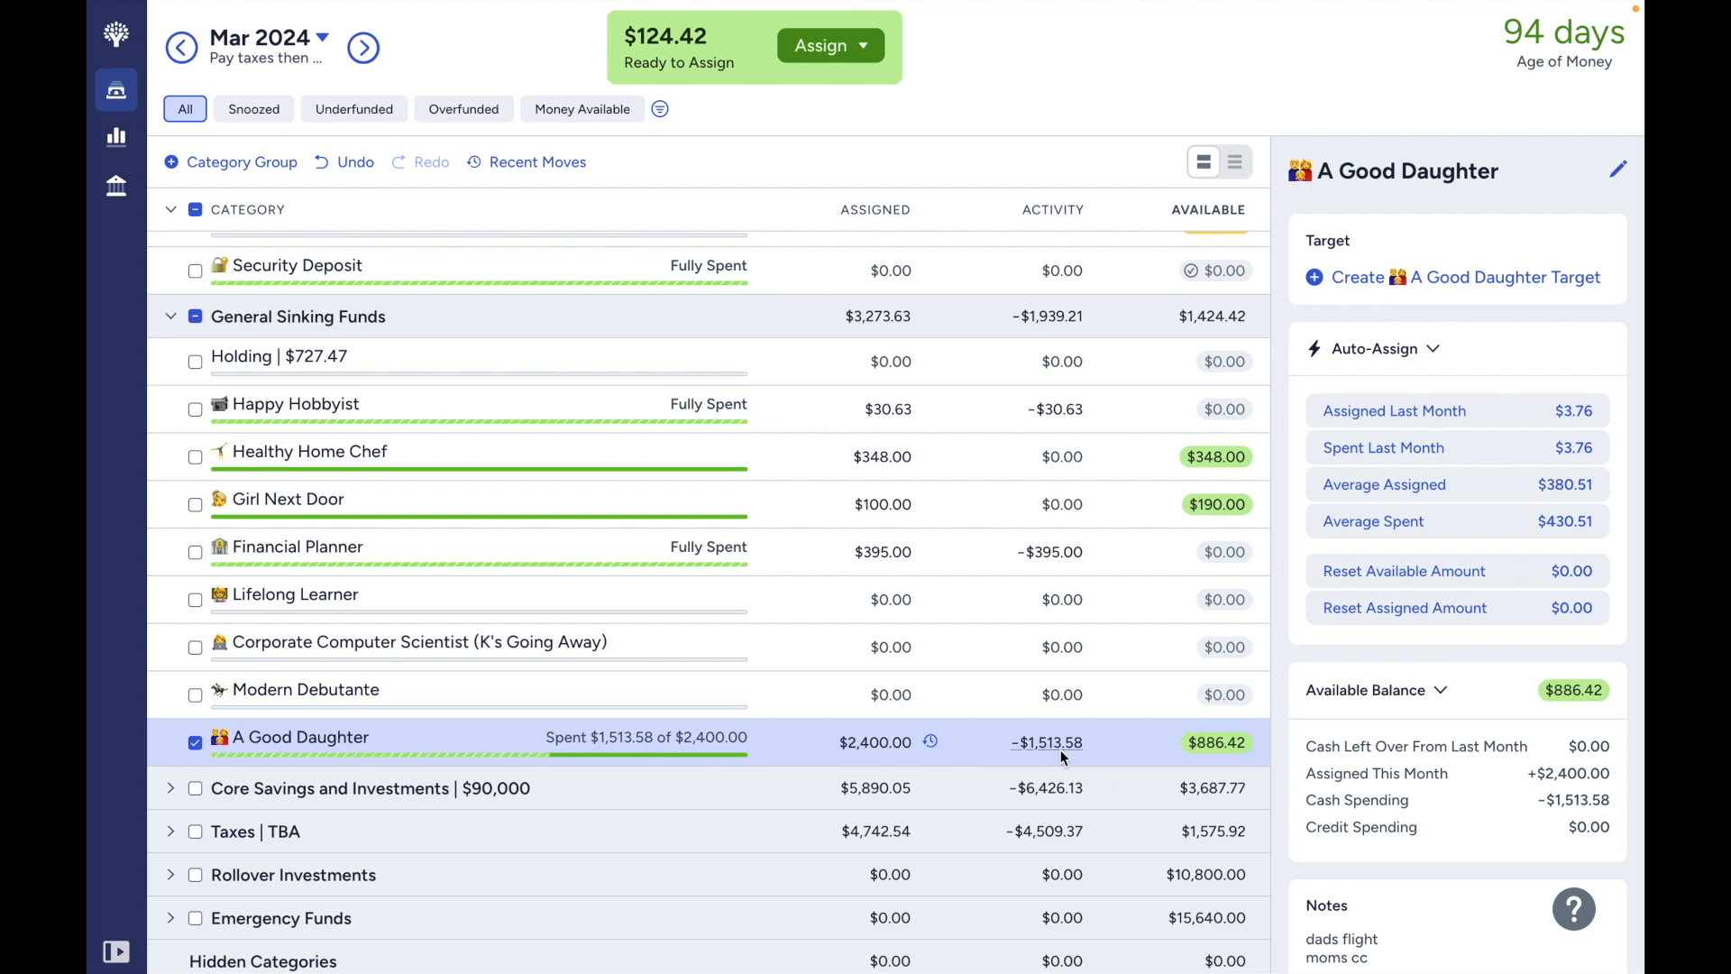
Review the March activity transactions of A Good Daughter, leaving the category deselected.
click(1061, 752)
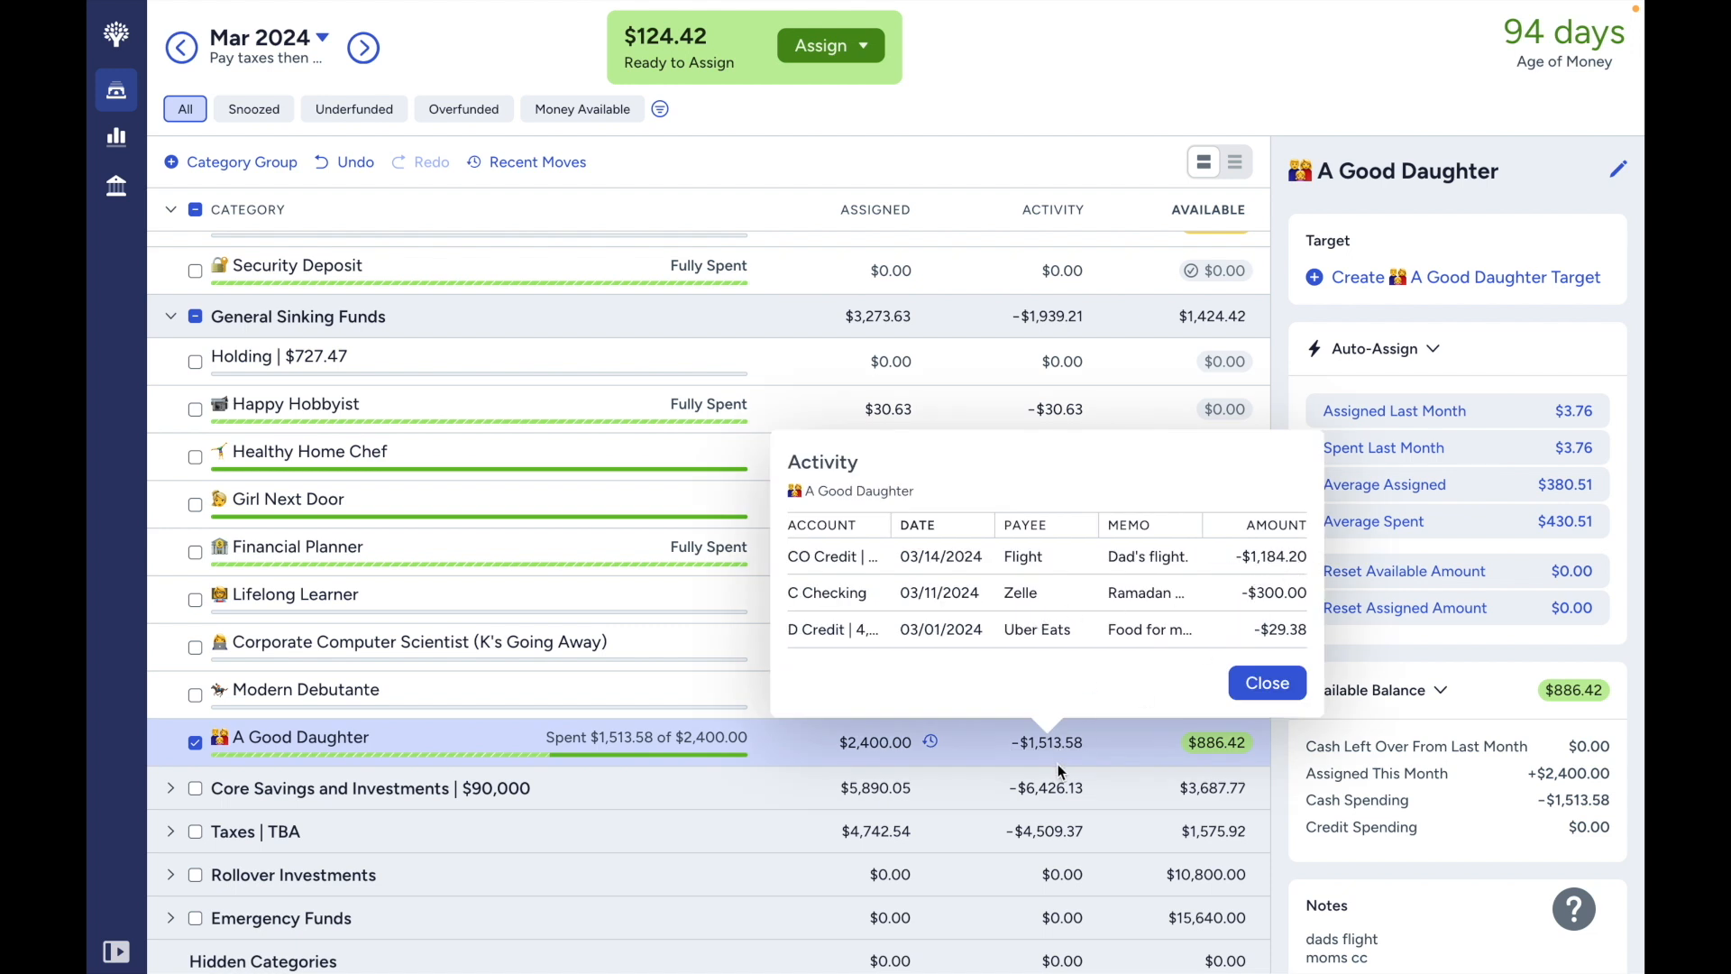
click(1056, 755)
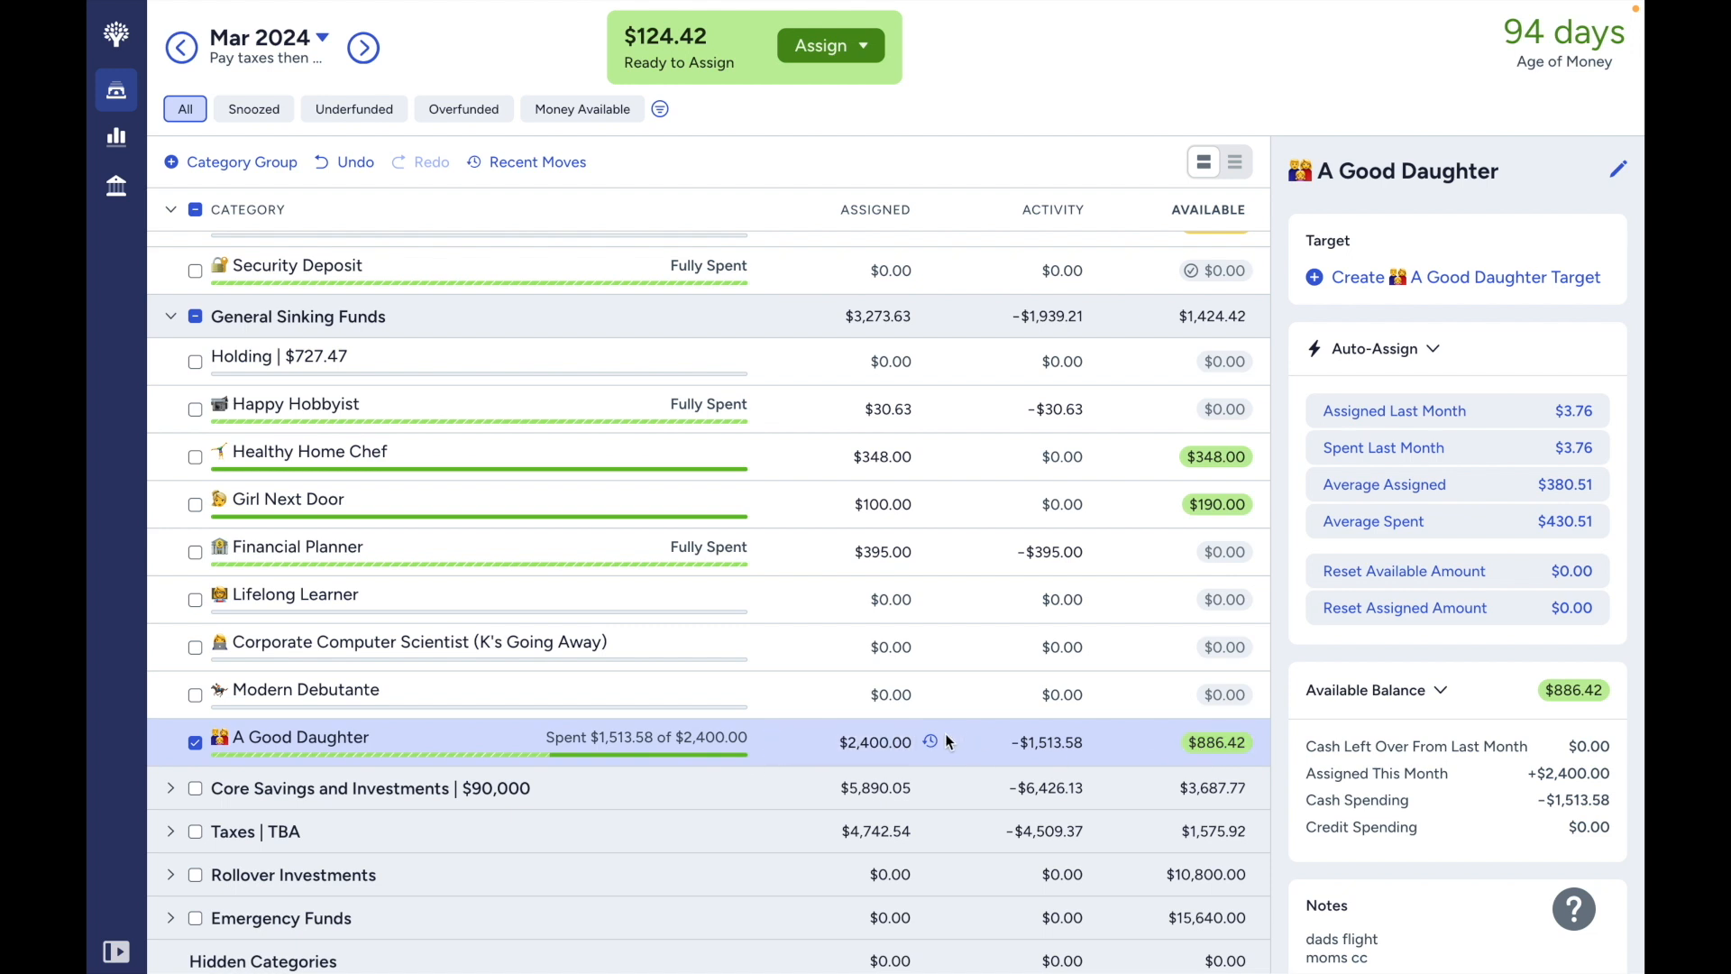
click(195, 742)
Add $90 to the assigned amount of Girl Next Door in General Sinking Funds.
click(862, 745)
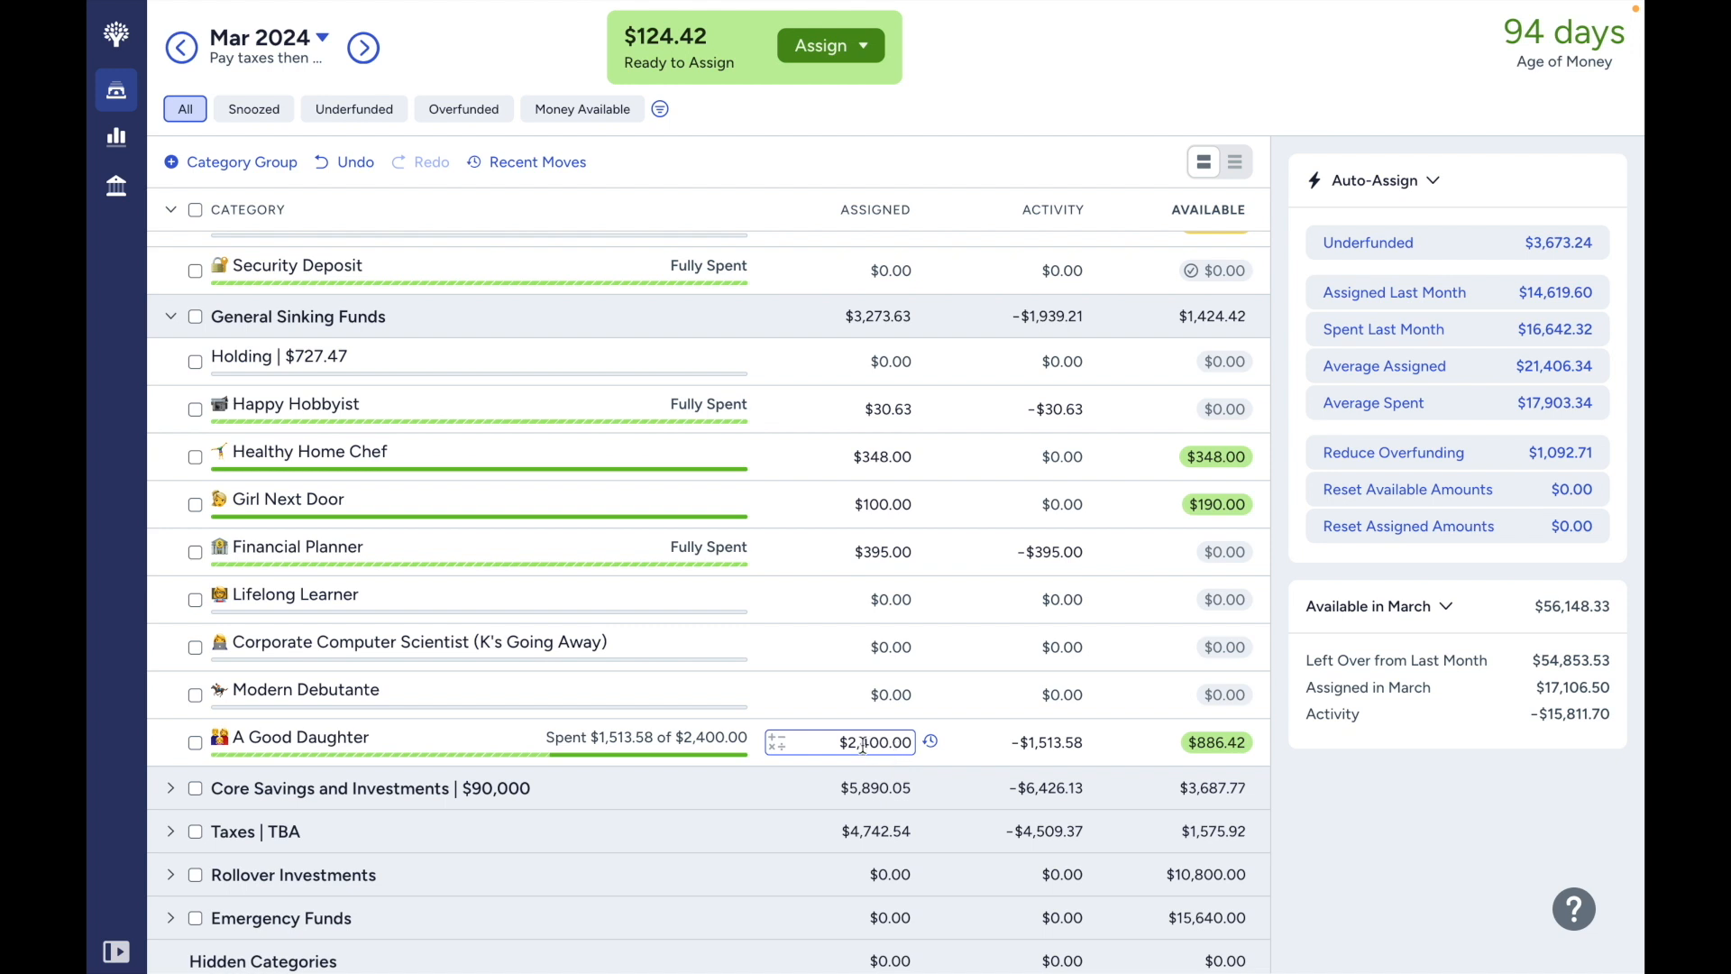
scroll(862, 744, up, 1)
key(Up)
key(Up)
key(Up)
key(Up)
key(Up)
key(Up)
key(Down)
key(Down)
key(Down)
key(Up)
key(Up)
click(979, 543)
key(Right)
text(+90)
key(Return)
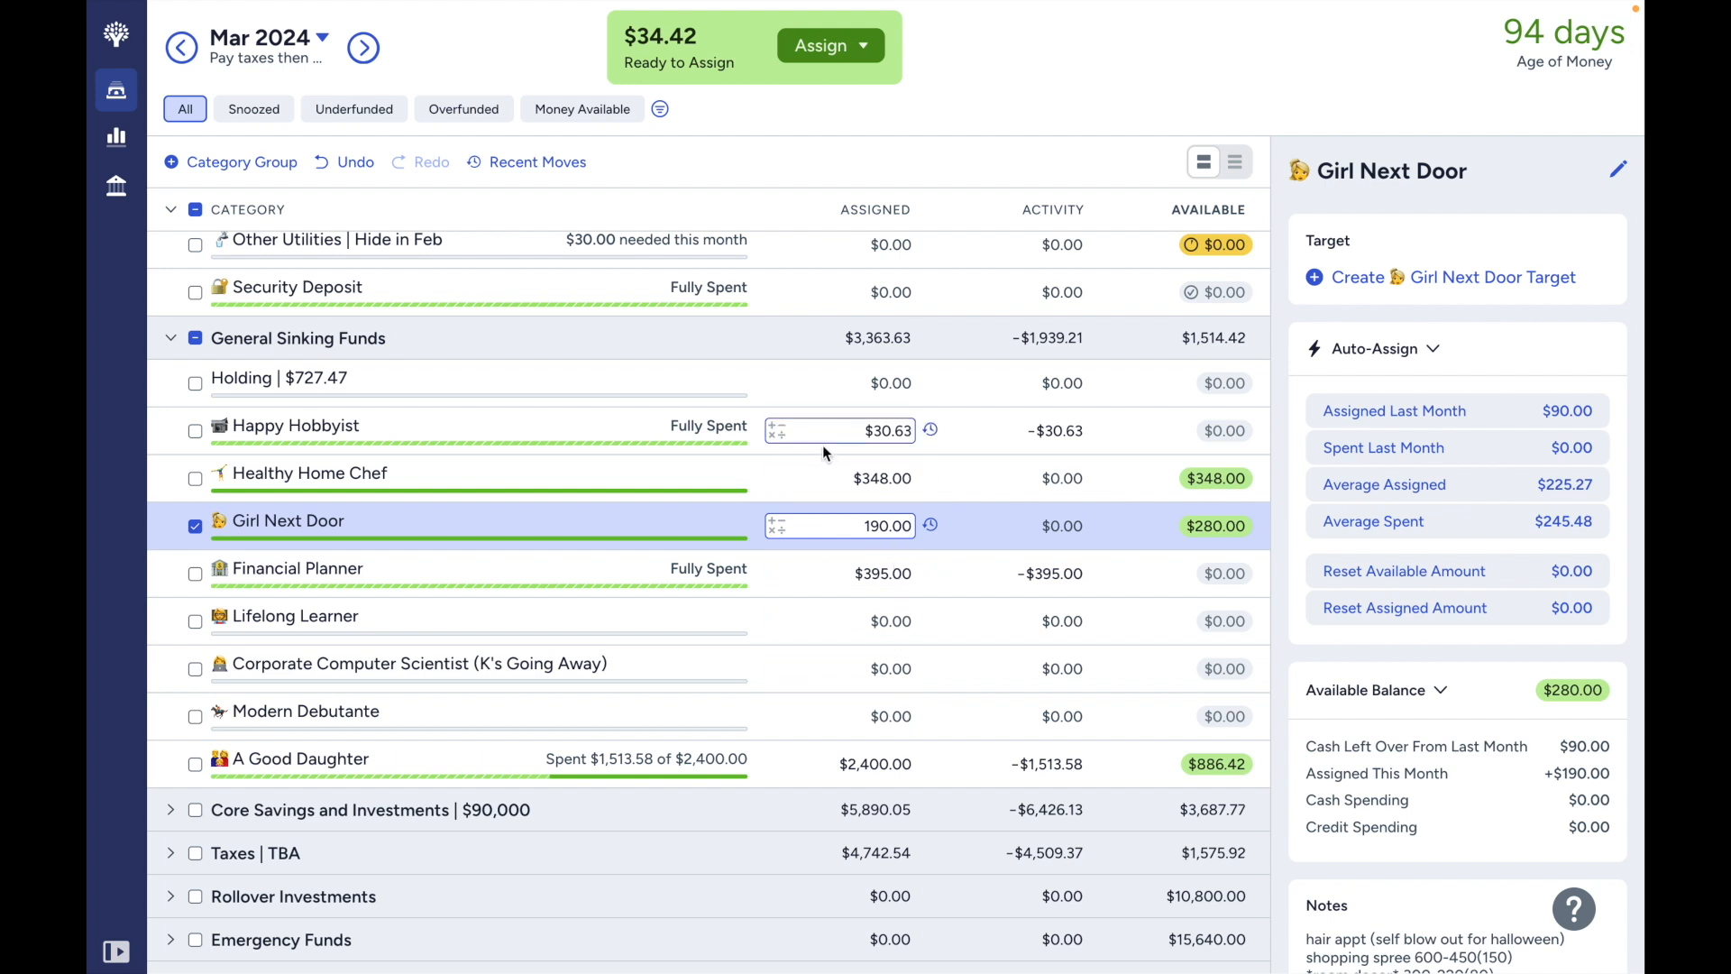
Read through the whole March 2024 month note and close it.
click(277, 61)
scroll(286, 191, up, 5)
scroll(286, 191, up, 1)
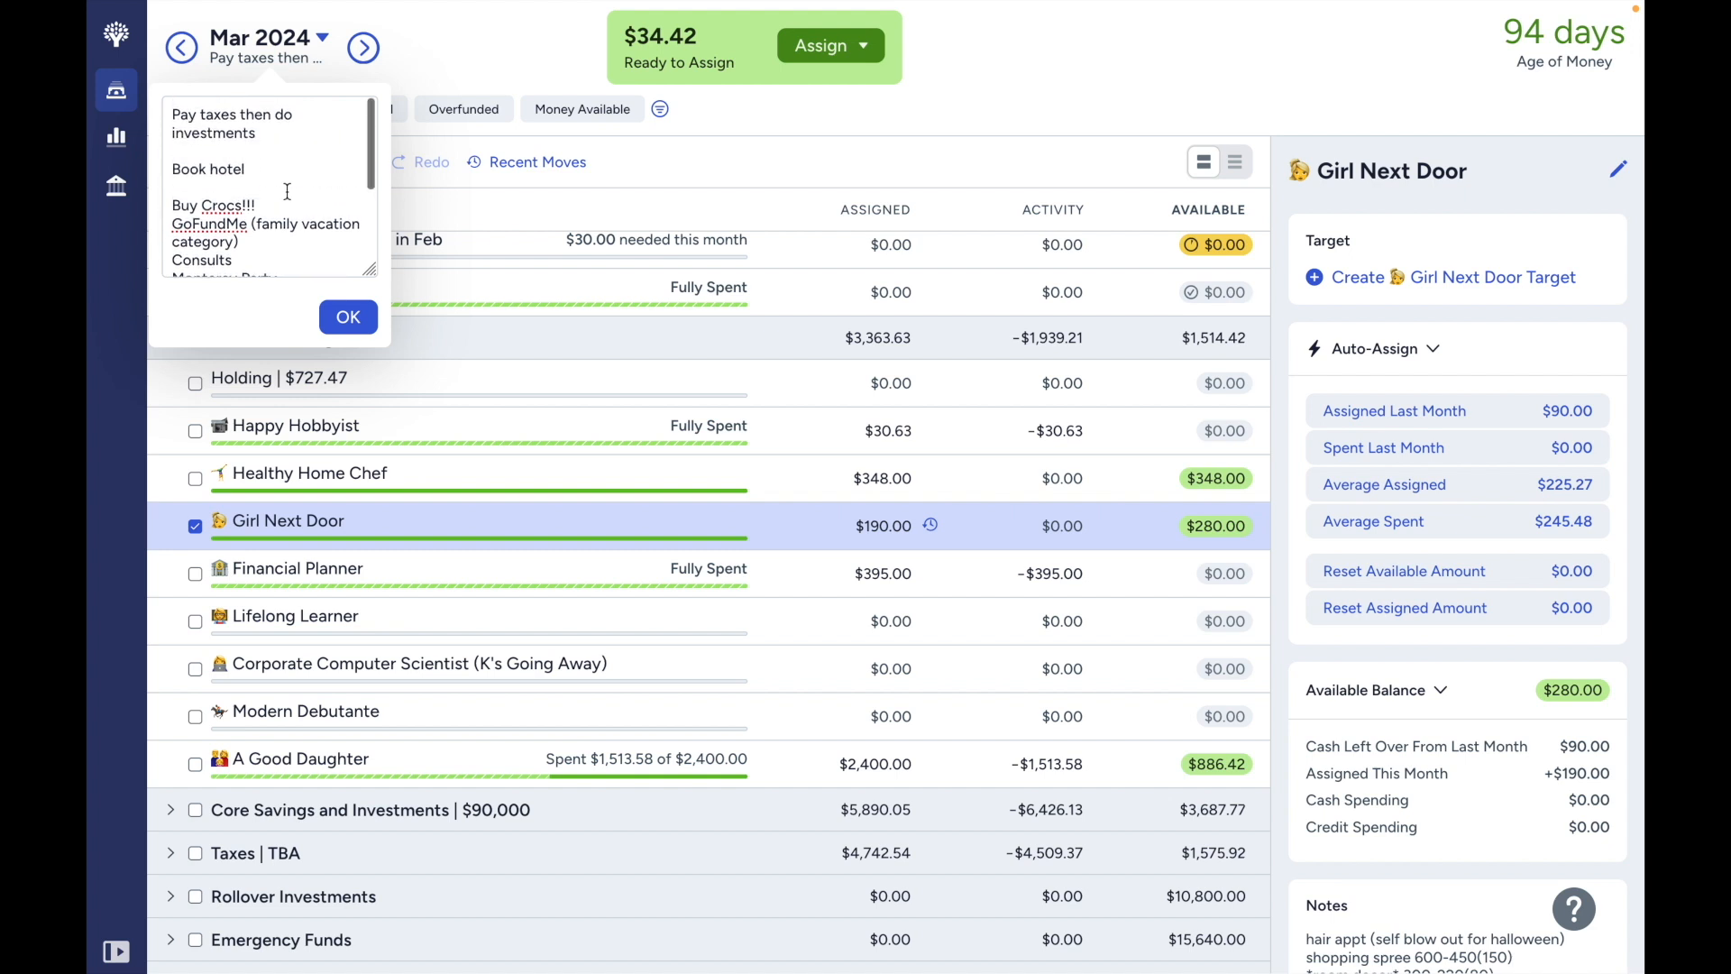
scroll(287, 192, down, 4)
scroll(288, 180, down, 3)
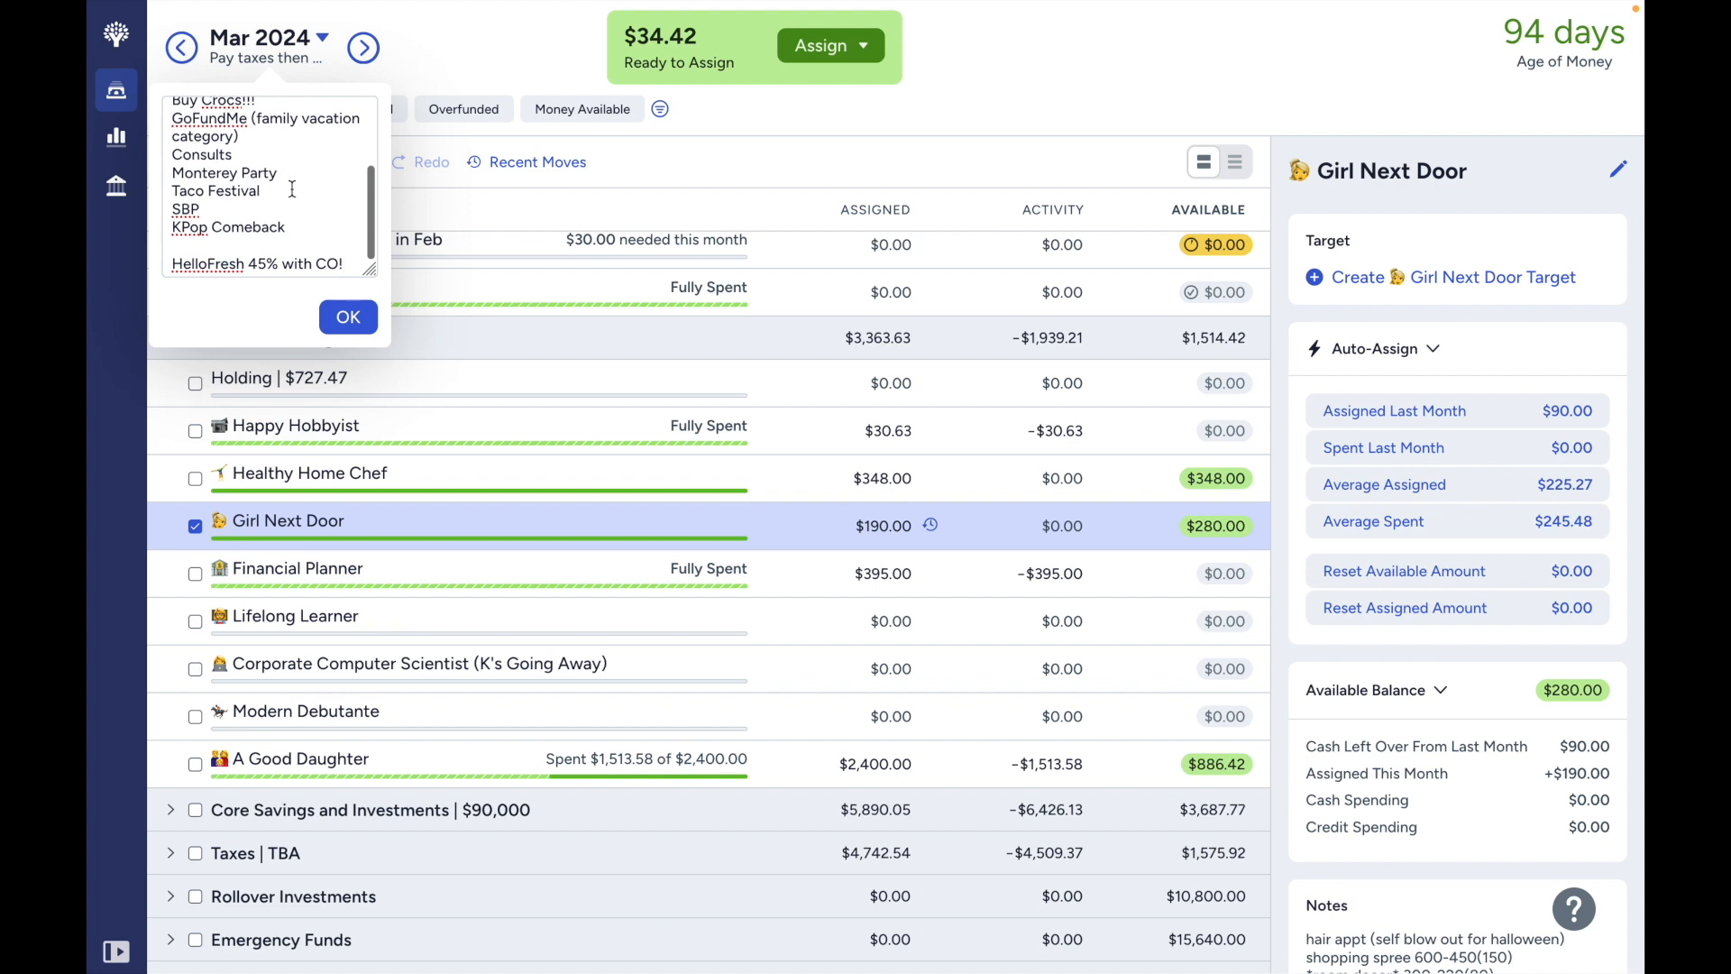
click(348, 317)
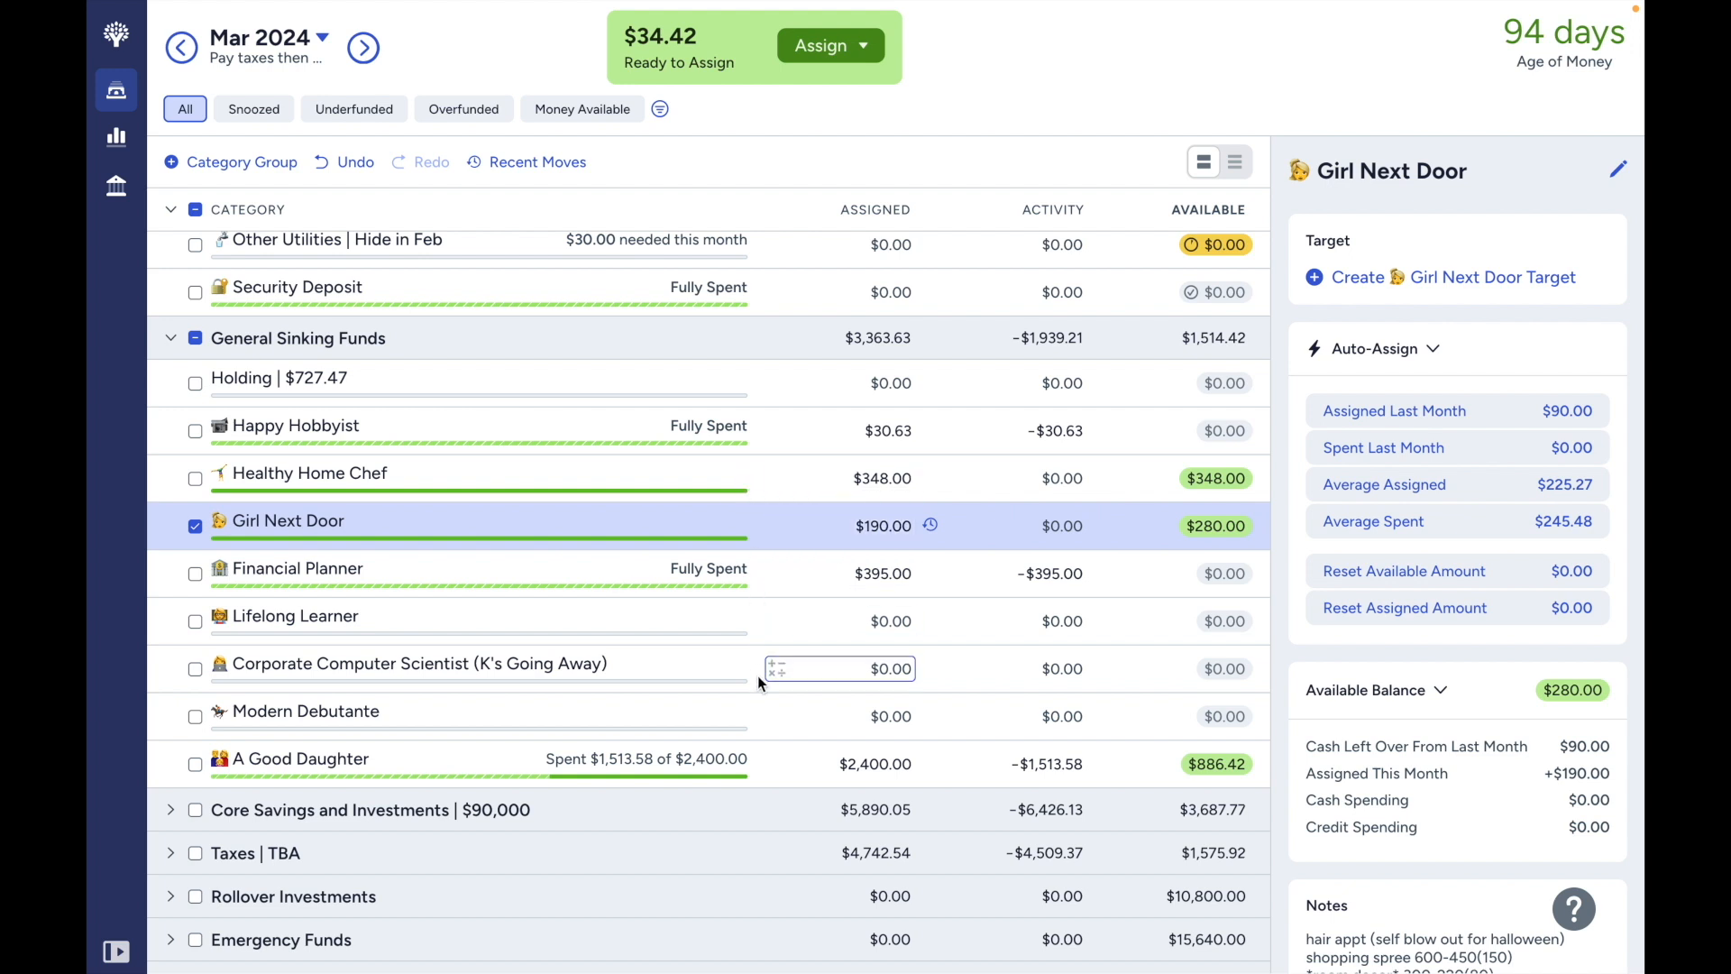
Rename the Corporate Computer Scientist category in General Sinking Funds by removing the parenthetical, leaving it deselected.
click(539, 647)
click(605, 669)
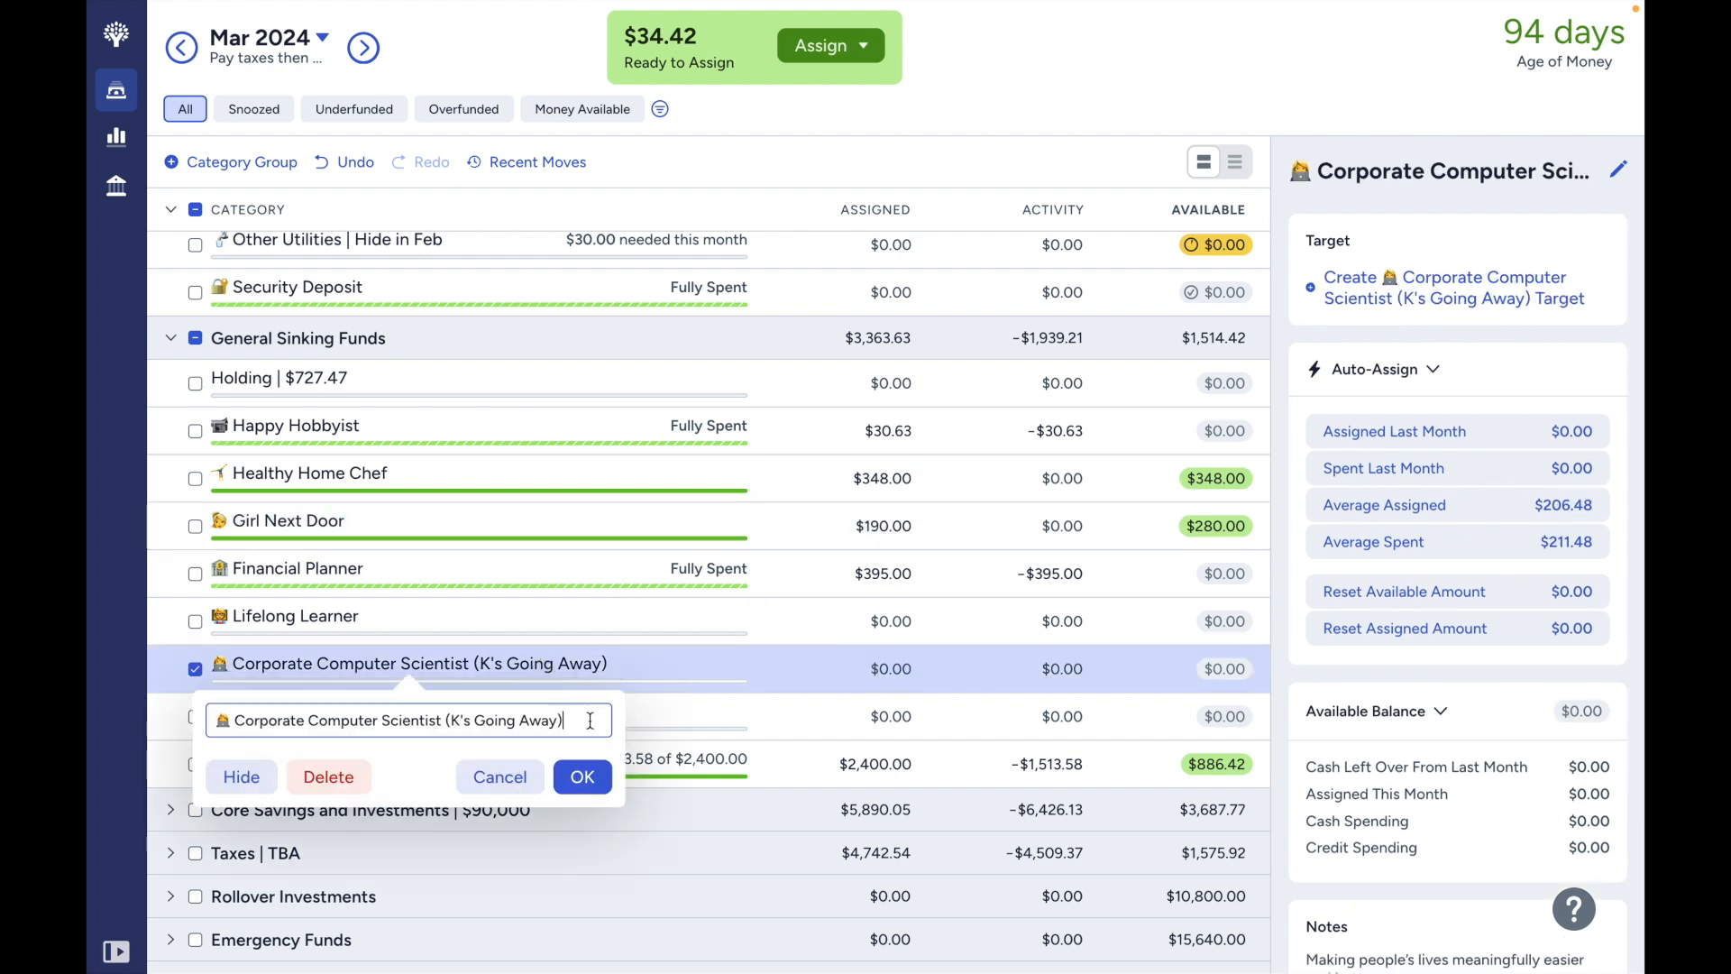
key(shift+Left)
key(shift+Left)
key(shift+Left)
key(shift+Left)
key(shift+Left)
key(shift+Left)
key(shift+Left)
key(shift+Left)
key(shift+Left)
key(shift+Left)
key(shift+Left)
key(shift+Left)
key(shift+Left)
key(shift+Left)
key(shift+Left)
key(shift+Left)
key(shift+Left)
key(BackSpace)
key(Return)
click(194, 669)
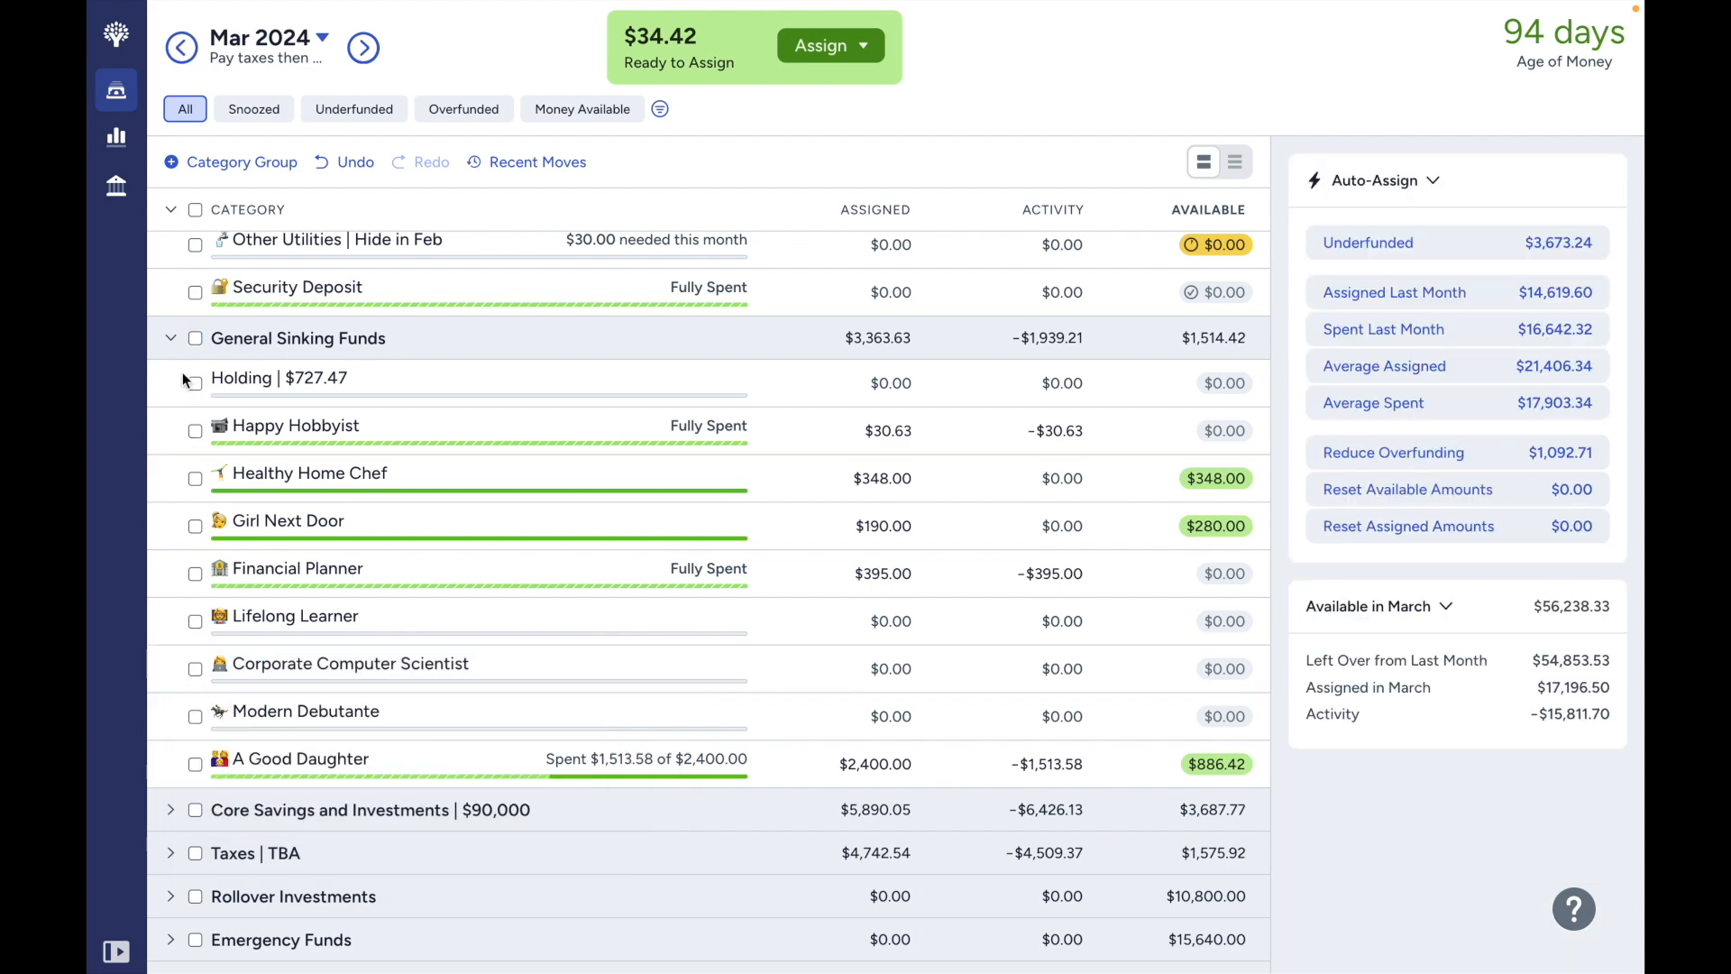
Review the balance and notes of NYC Trips (A Good Daughter) | $600, leaving General Sinking Funds expanded.
click(171, 339)
scroll(212, 456, up, 1)
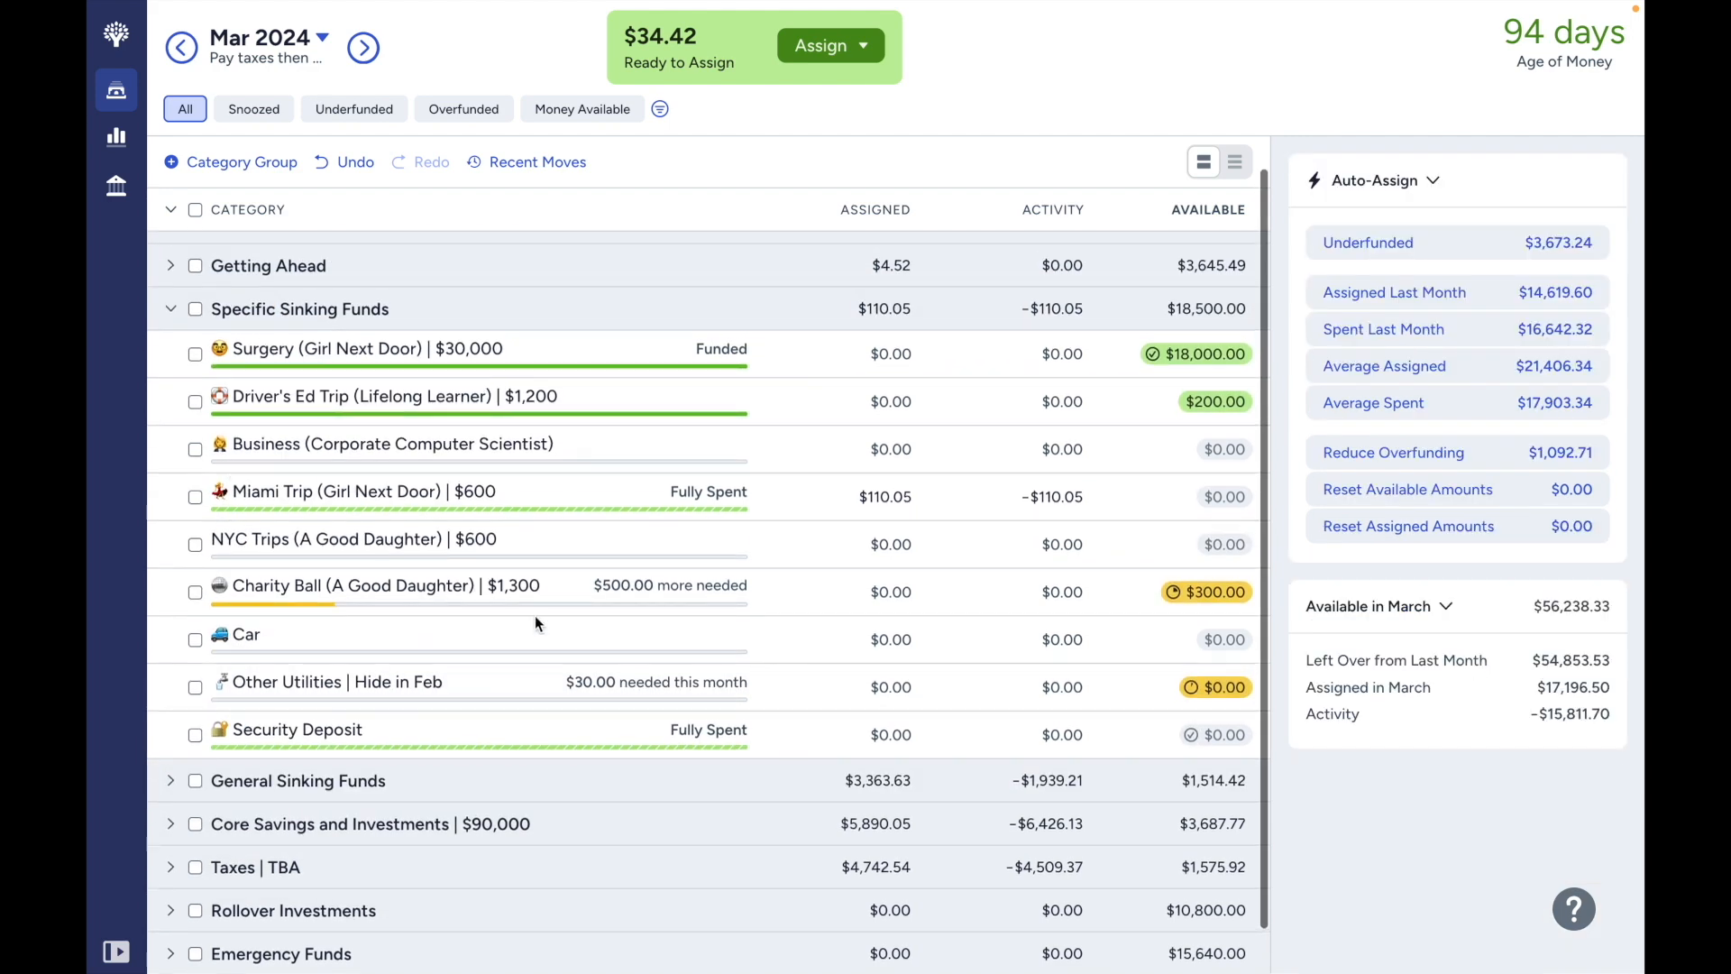
click(660, 543)
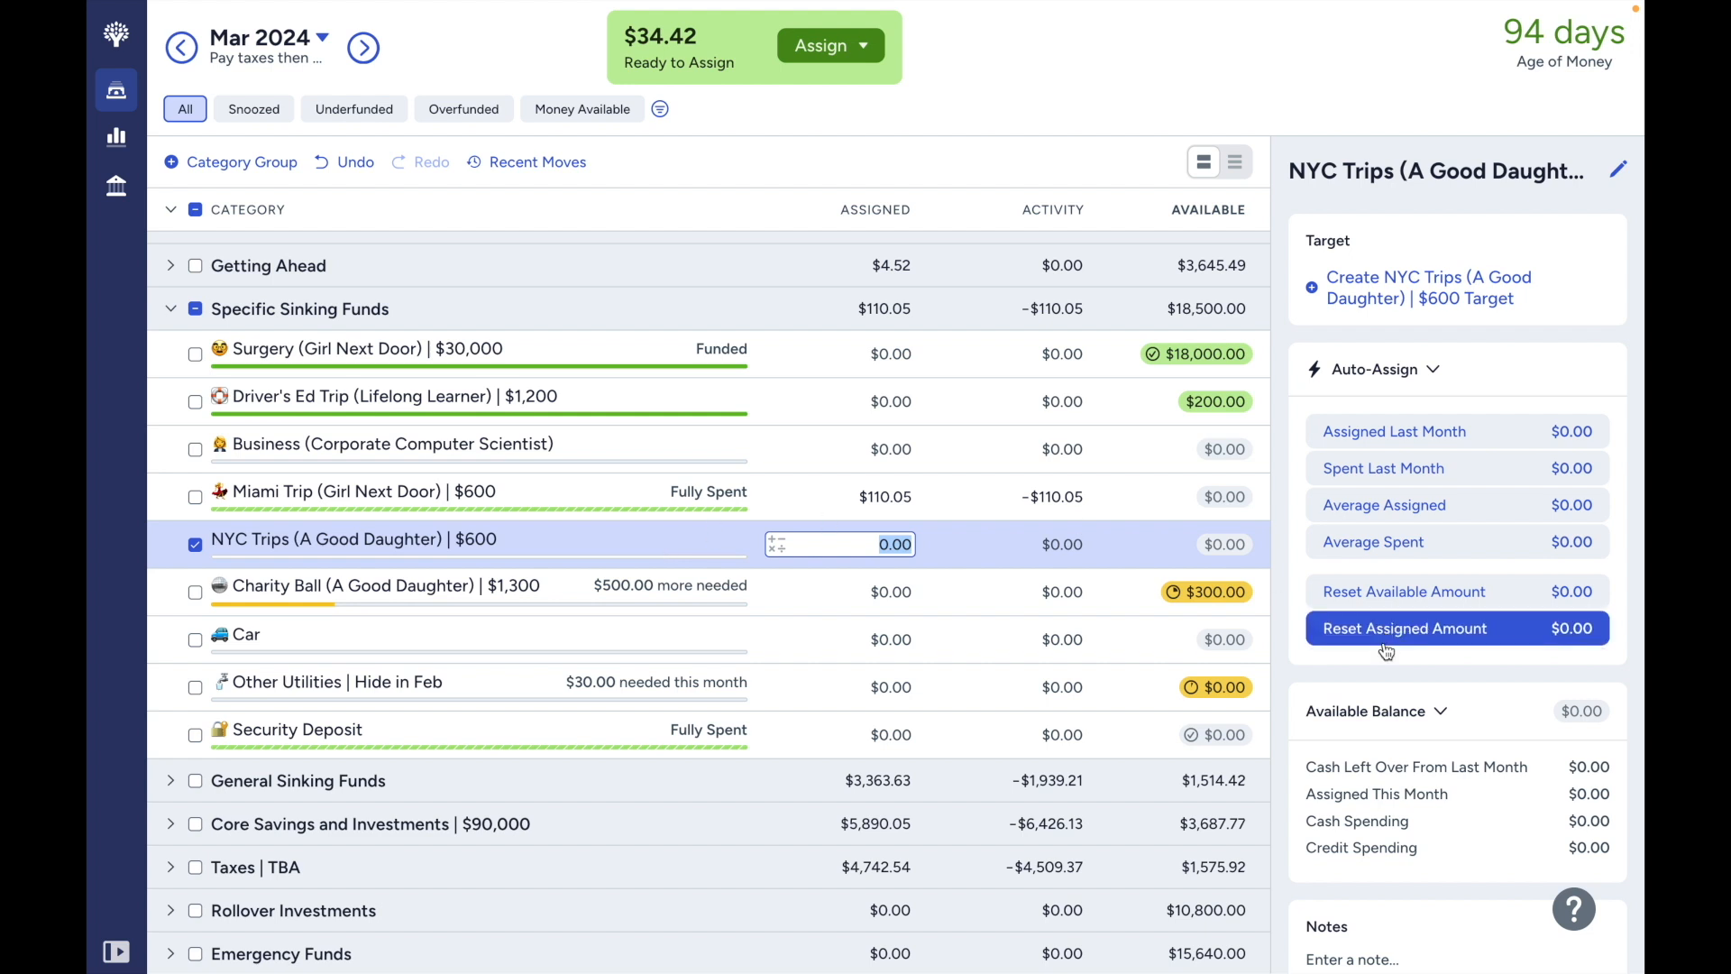
scroll(1442, 622, down, 2)
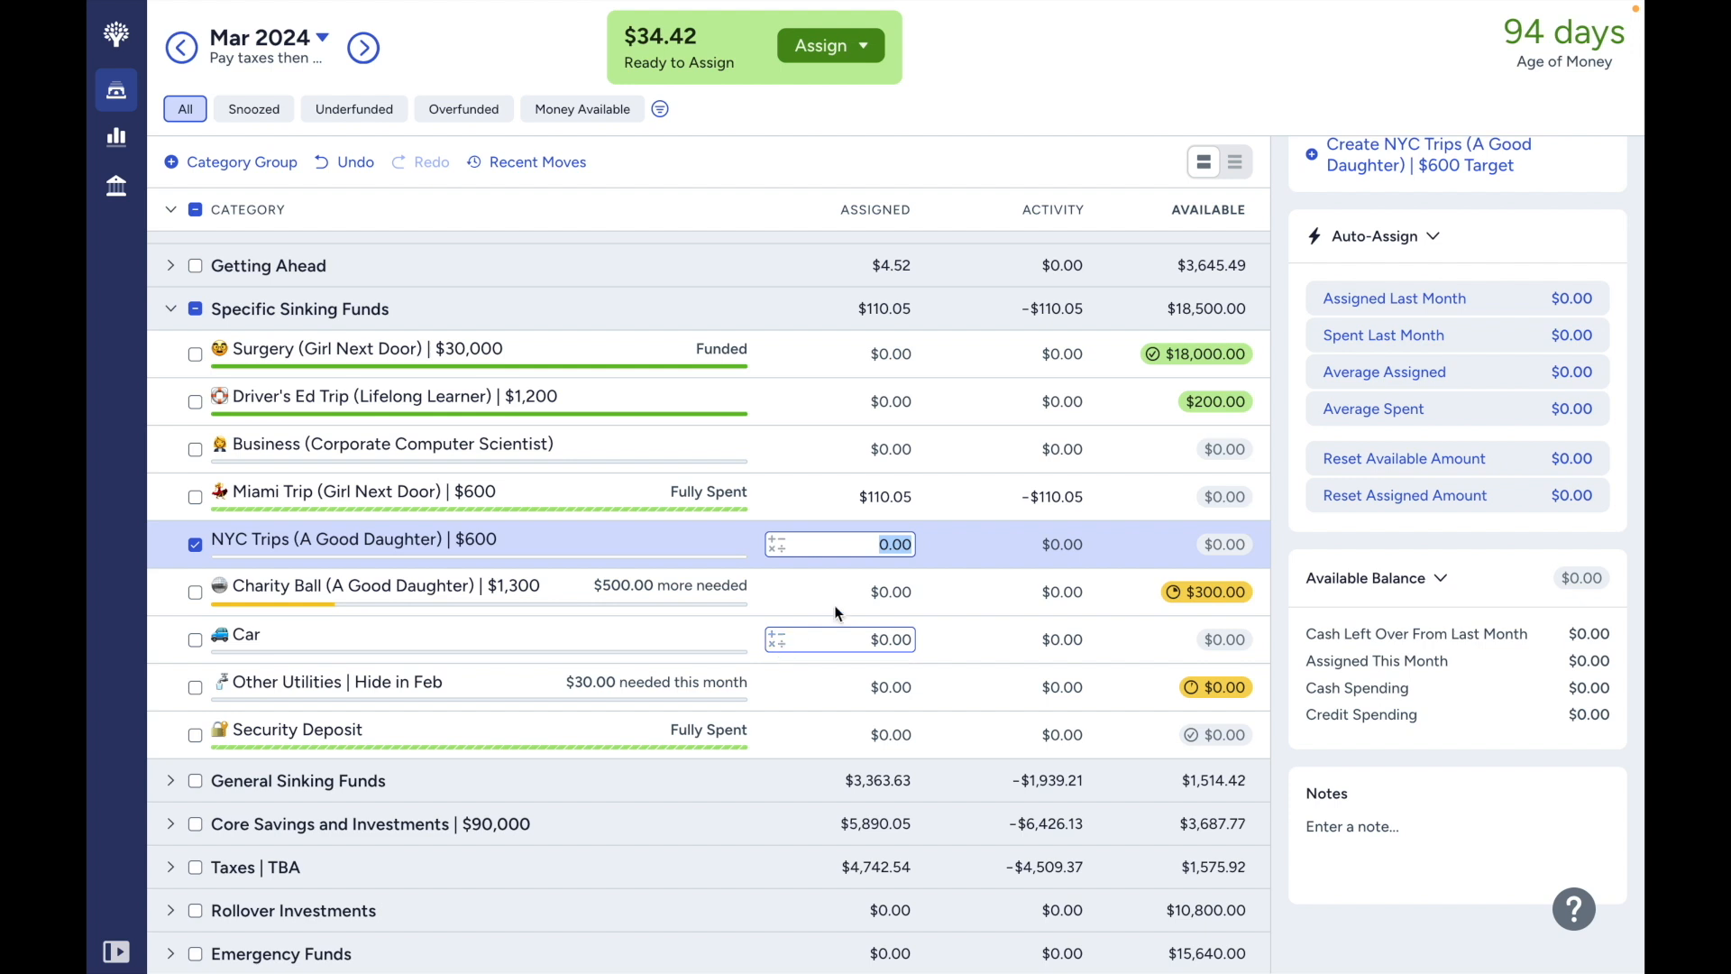
click(170, 786)
scroll(691, 741, down, 1)
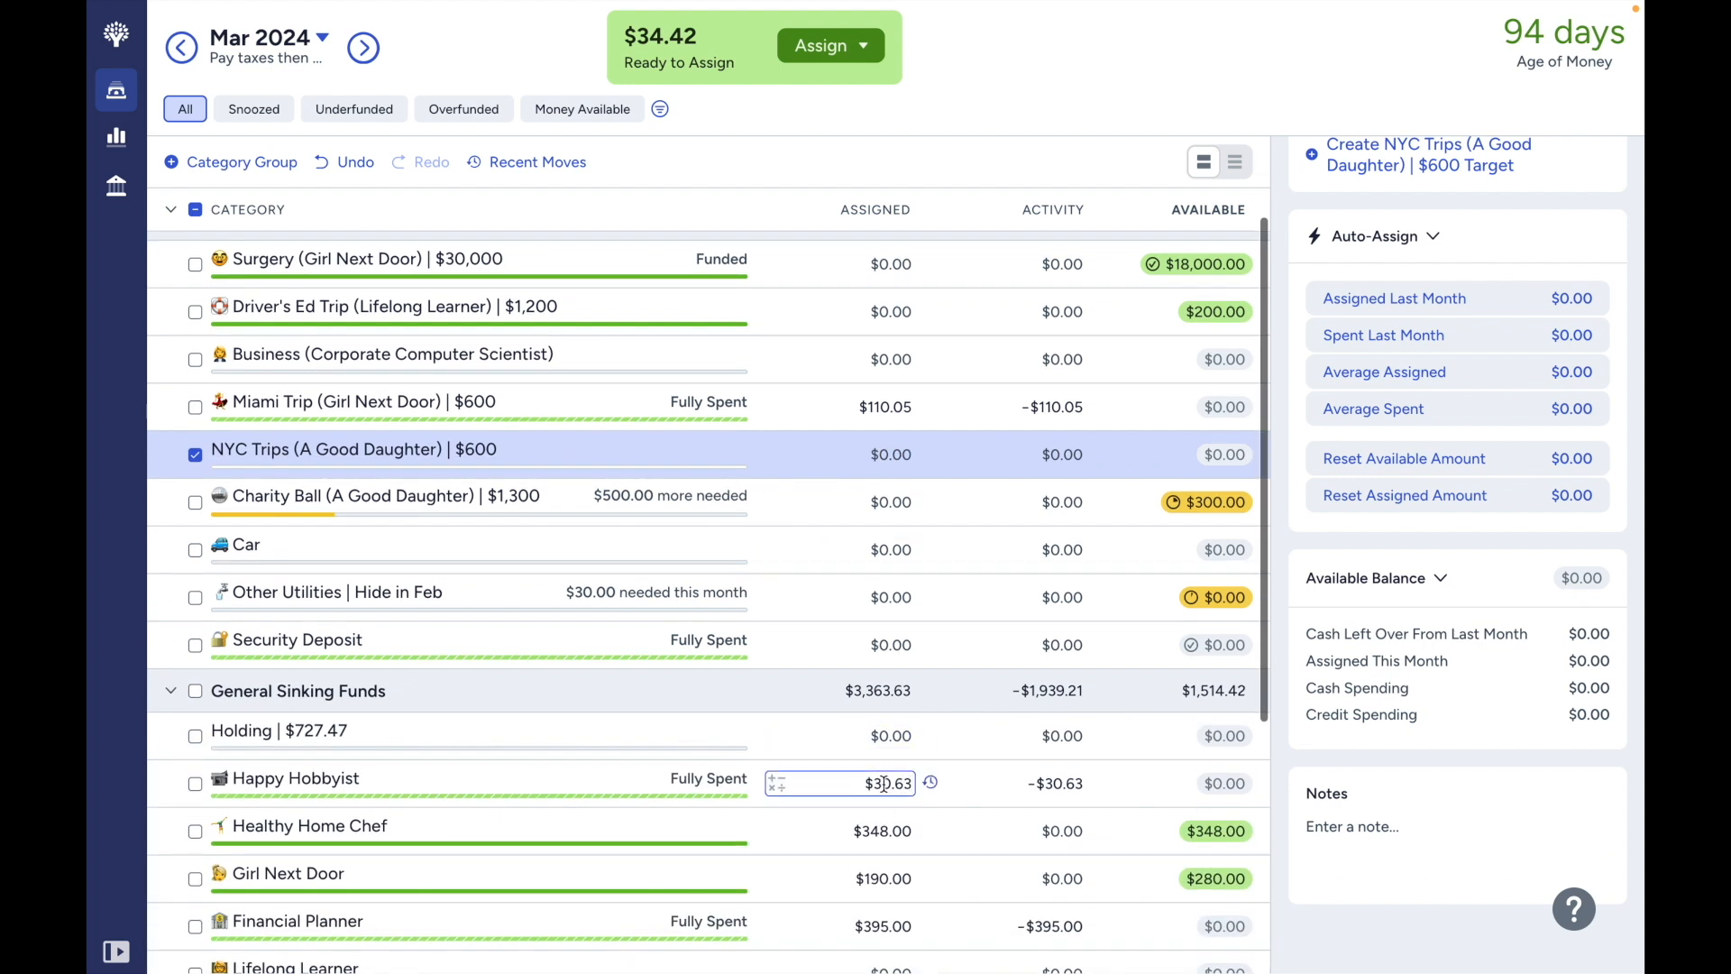
click(883, 783)
text(+)
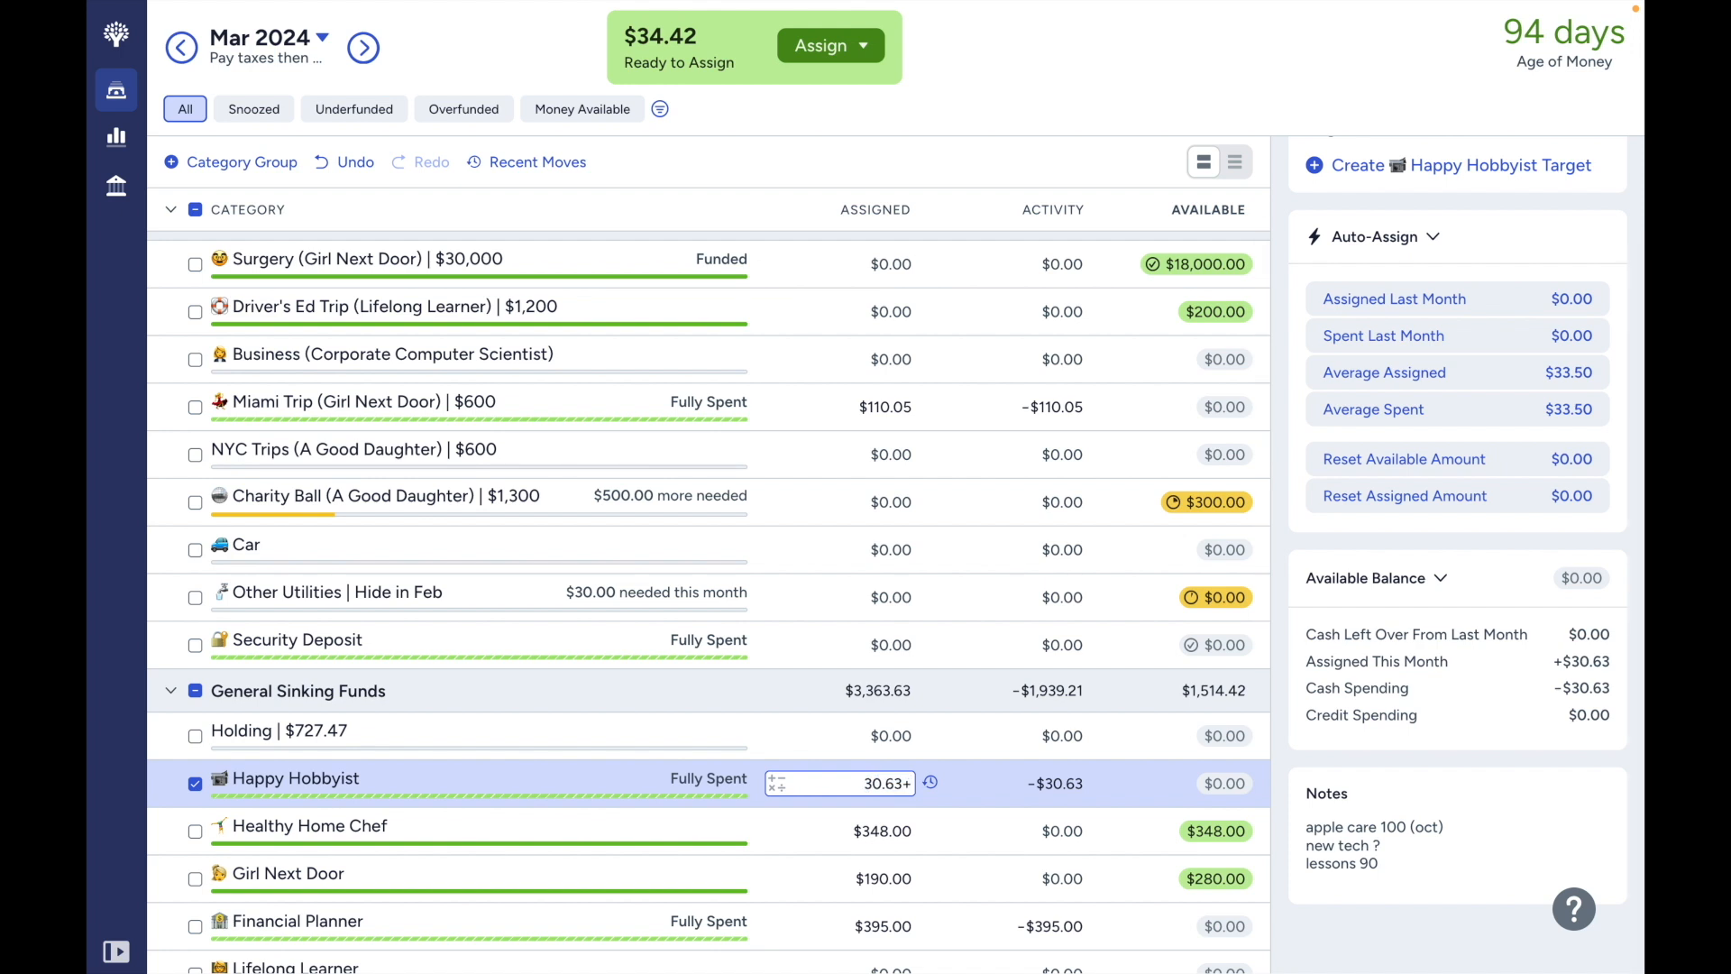
text(34.32)
triple_click(913, 785)
click(909, 785)
key(BackSpace)
key(BackSpace)
key(BackSpace)
key(BackSpace)
key(BackSpace)
key(BackSpace)
Set the assigned amount of Holding | $727.47 in General Sinking Funds to $34.42.
click(883, 736)
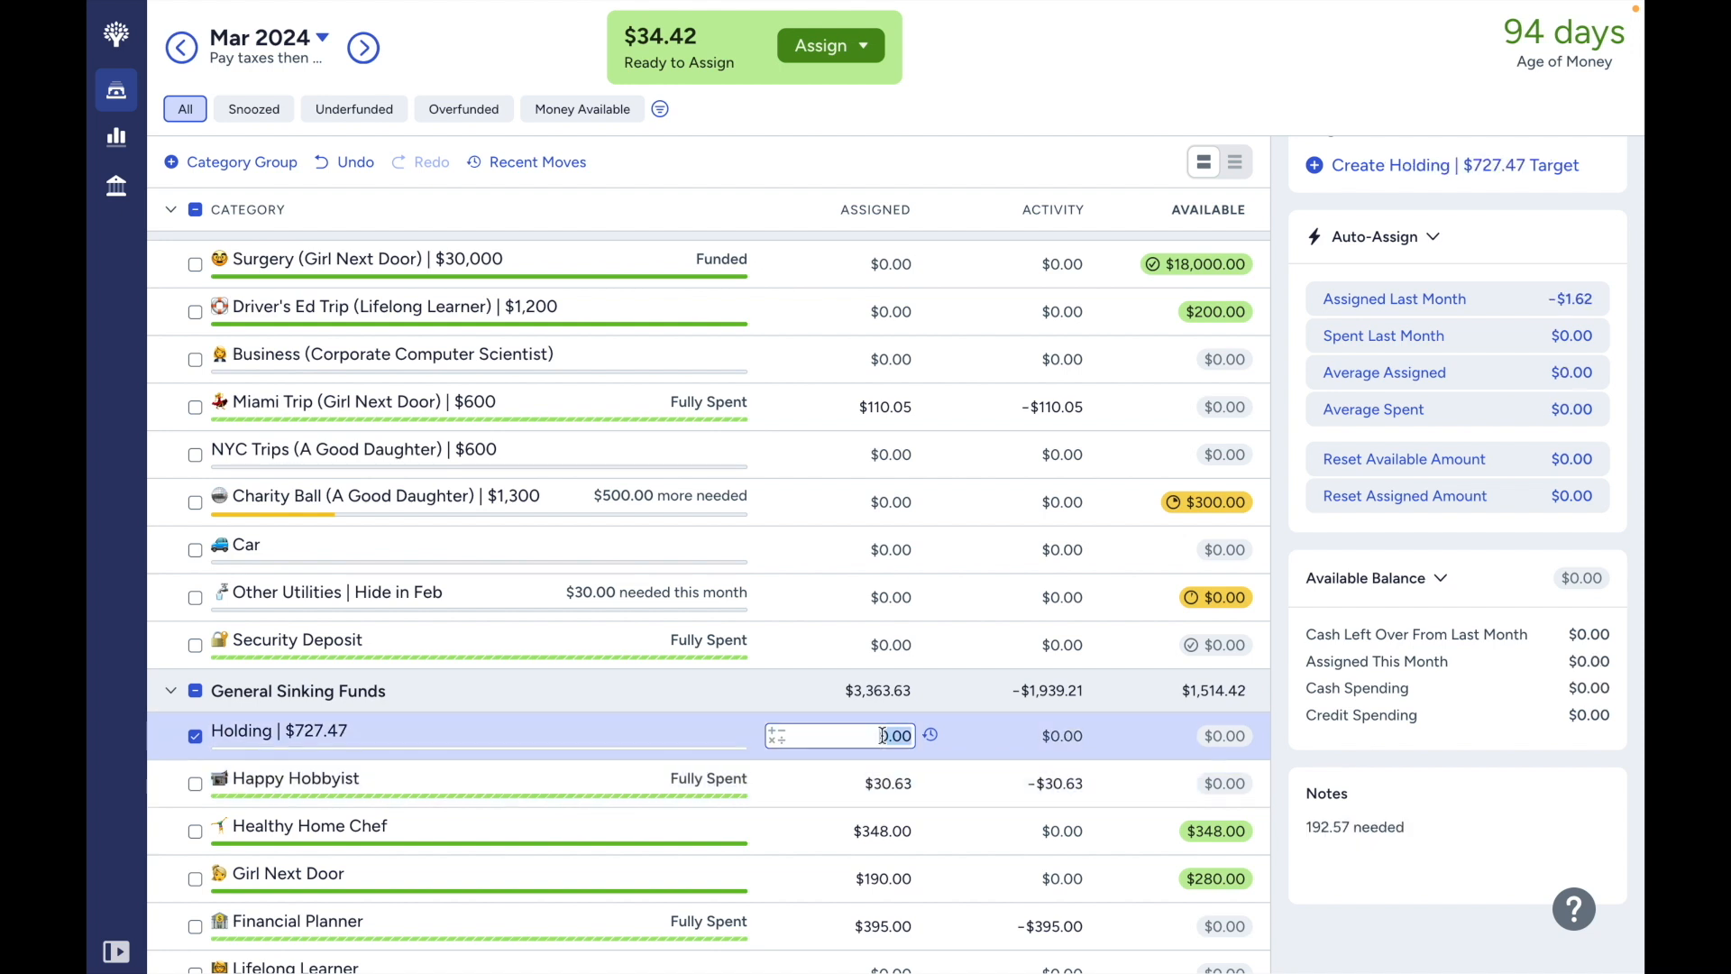
text(34.42)
key(Return)
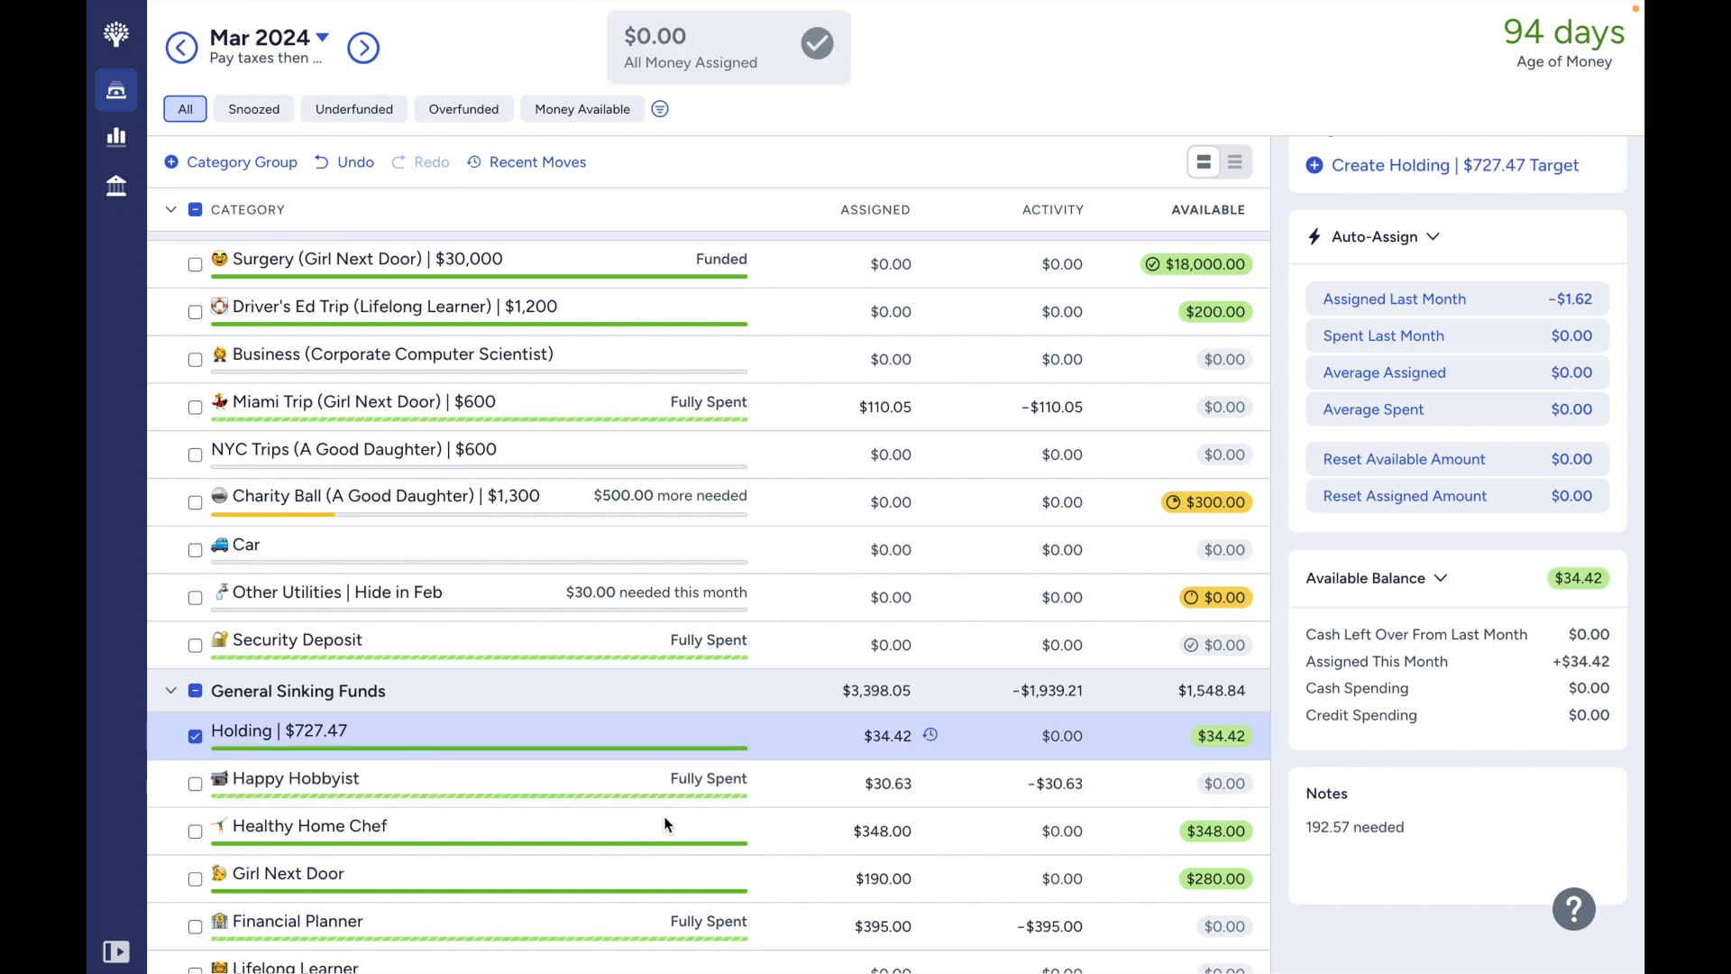
Review the categories in Specific and General Sinking Funds, including the details of Miami Trip and NYC Trips.
scroll(666, 823, down, 3)
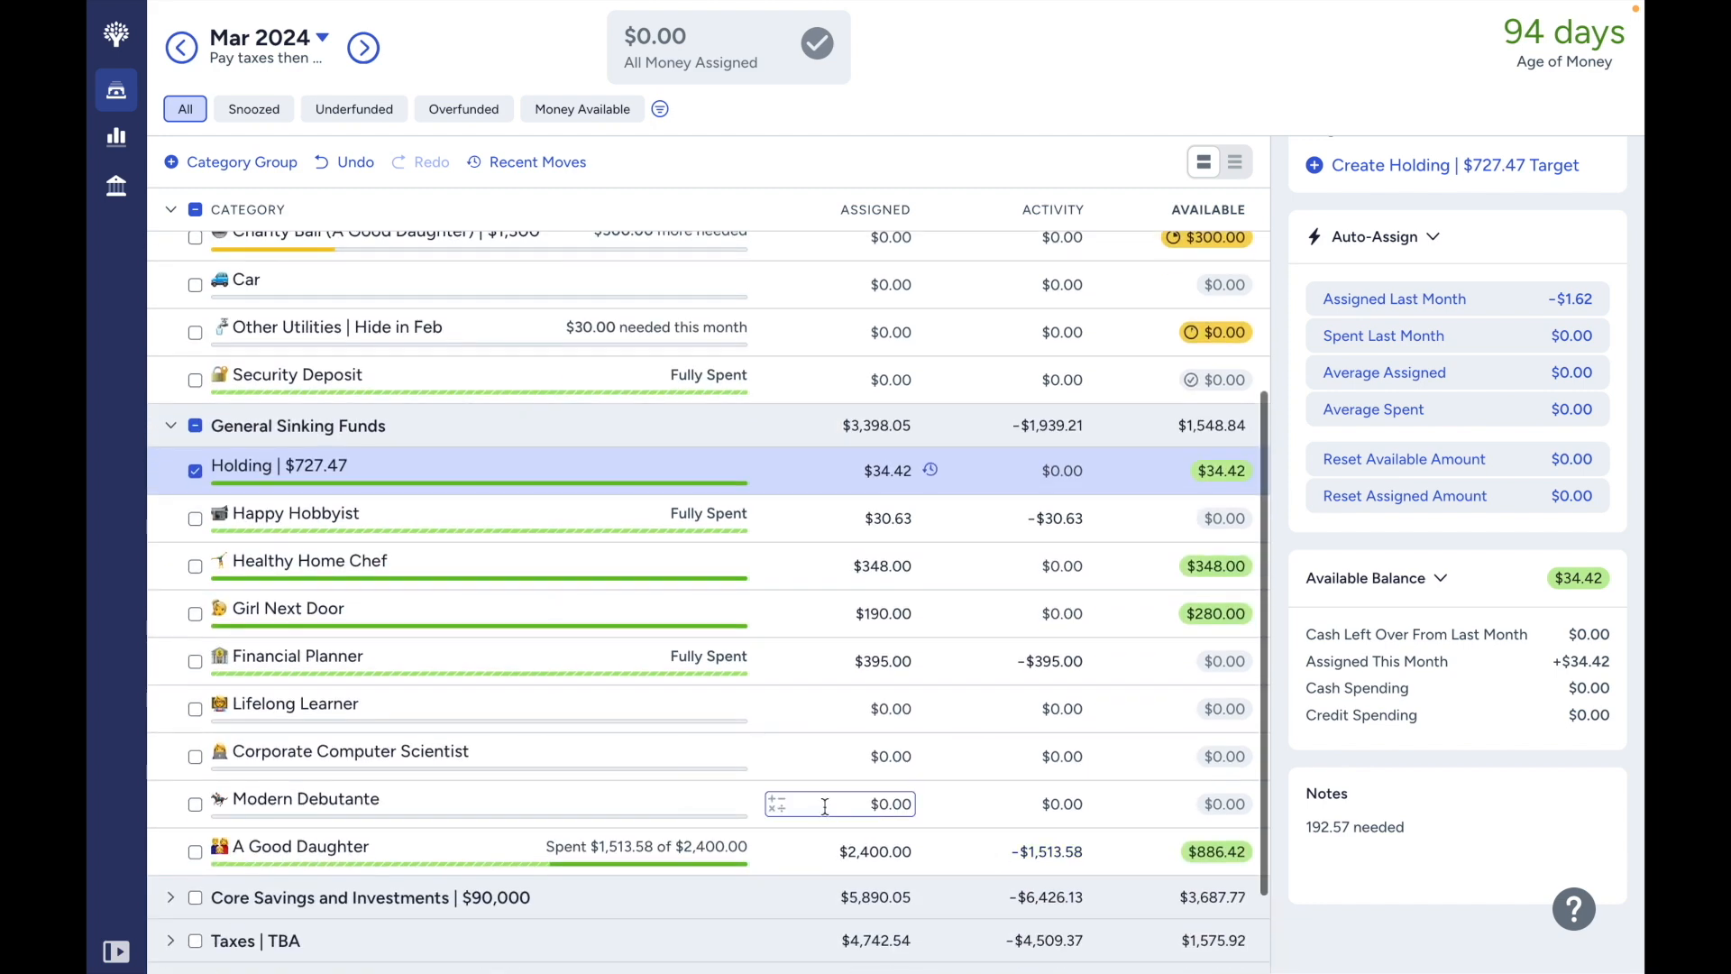
scroll(857, 848, up, 2)
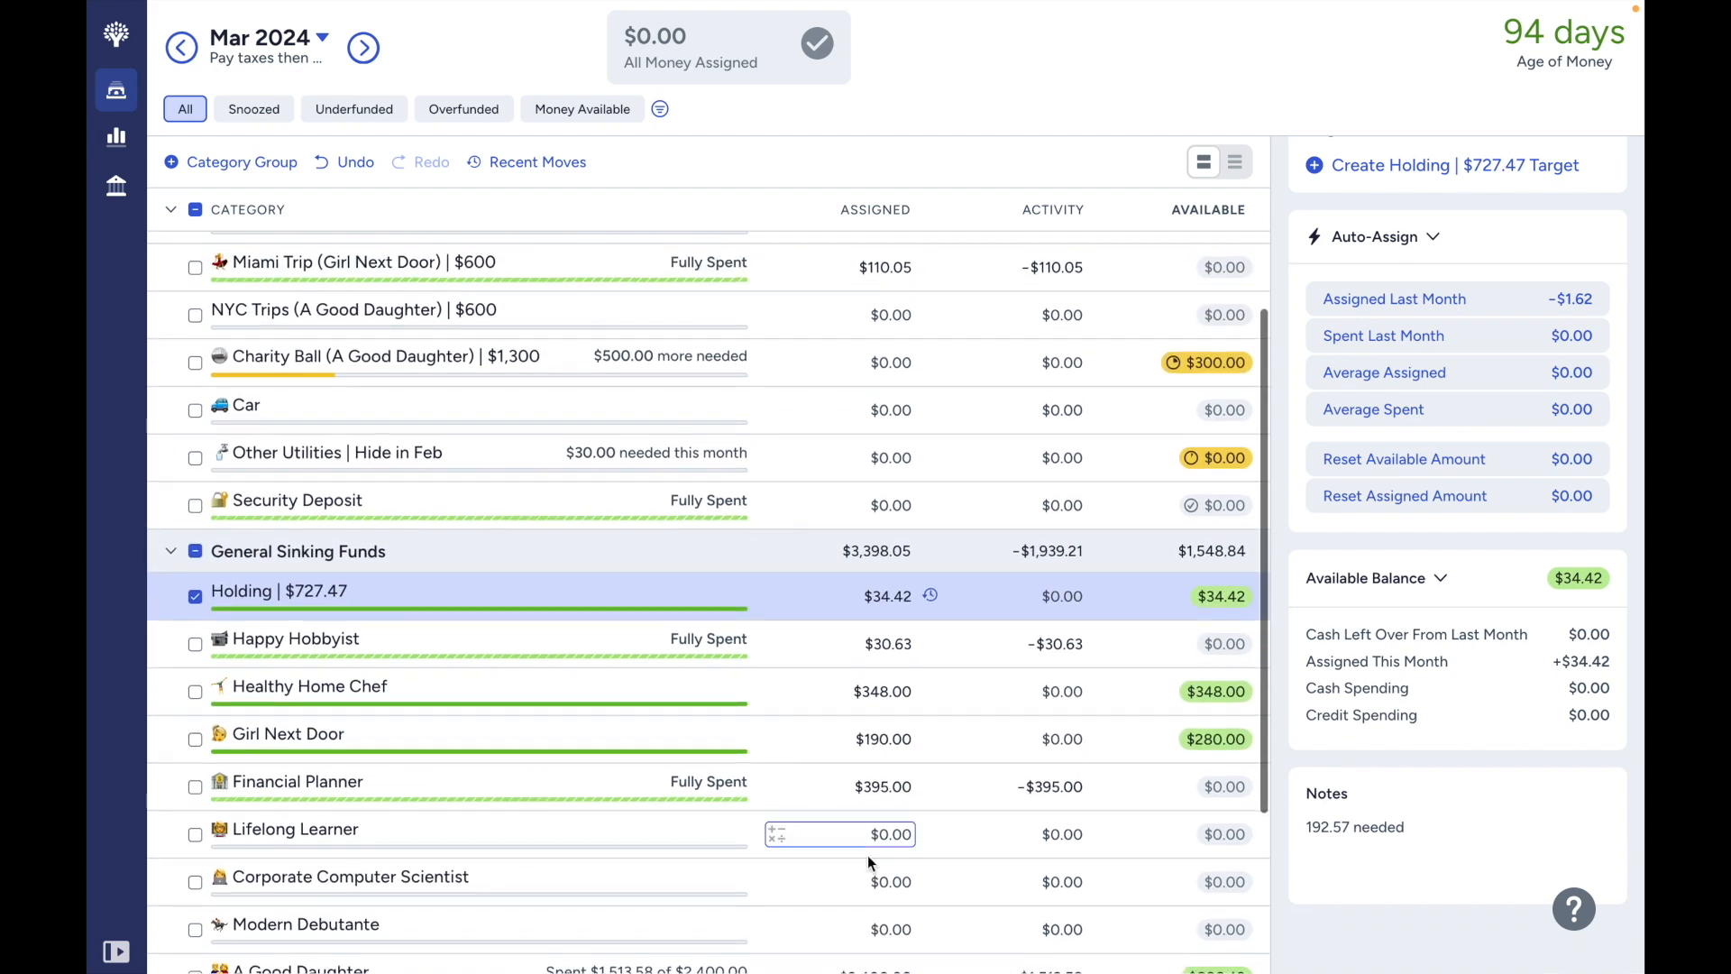
scroll(867, 854, up, 2)
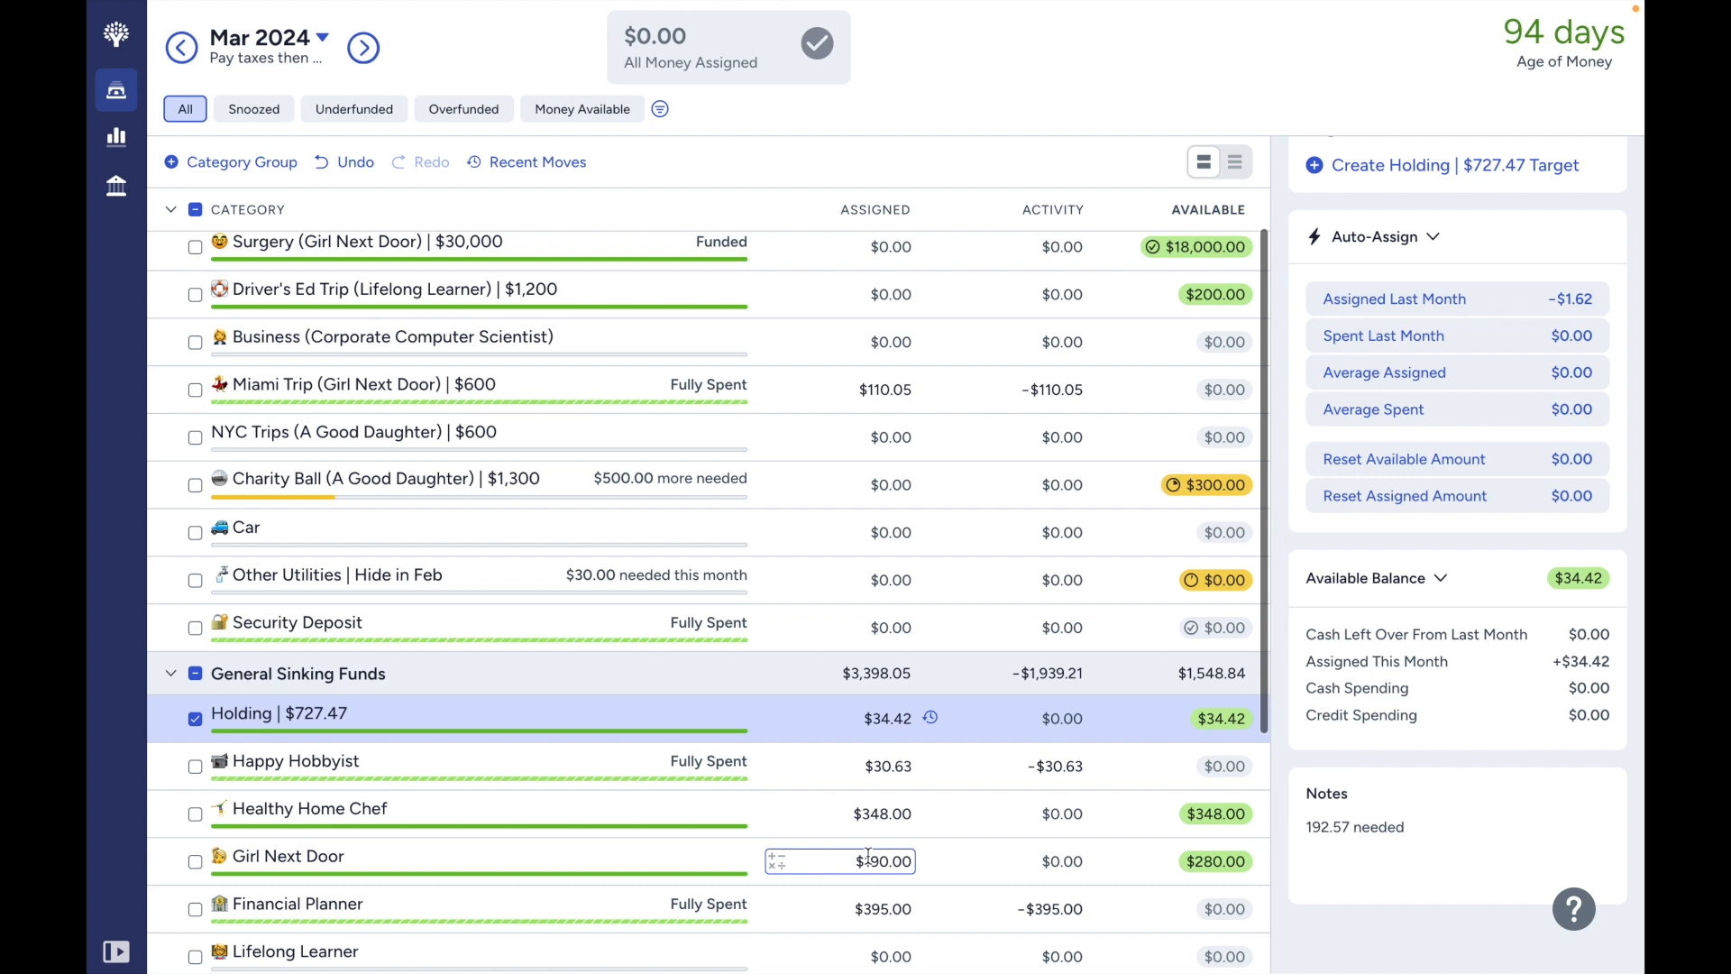
scroll(877, 696, up, 2)
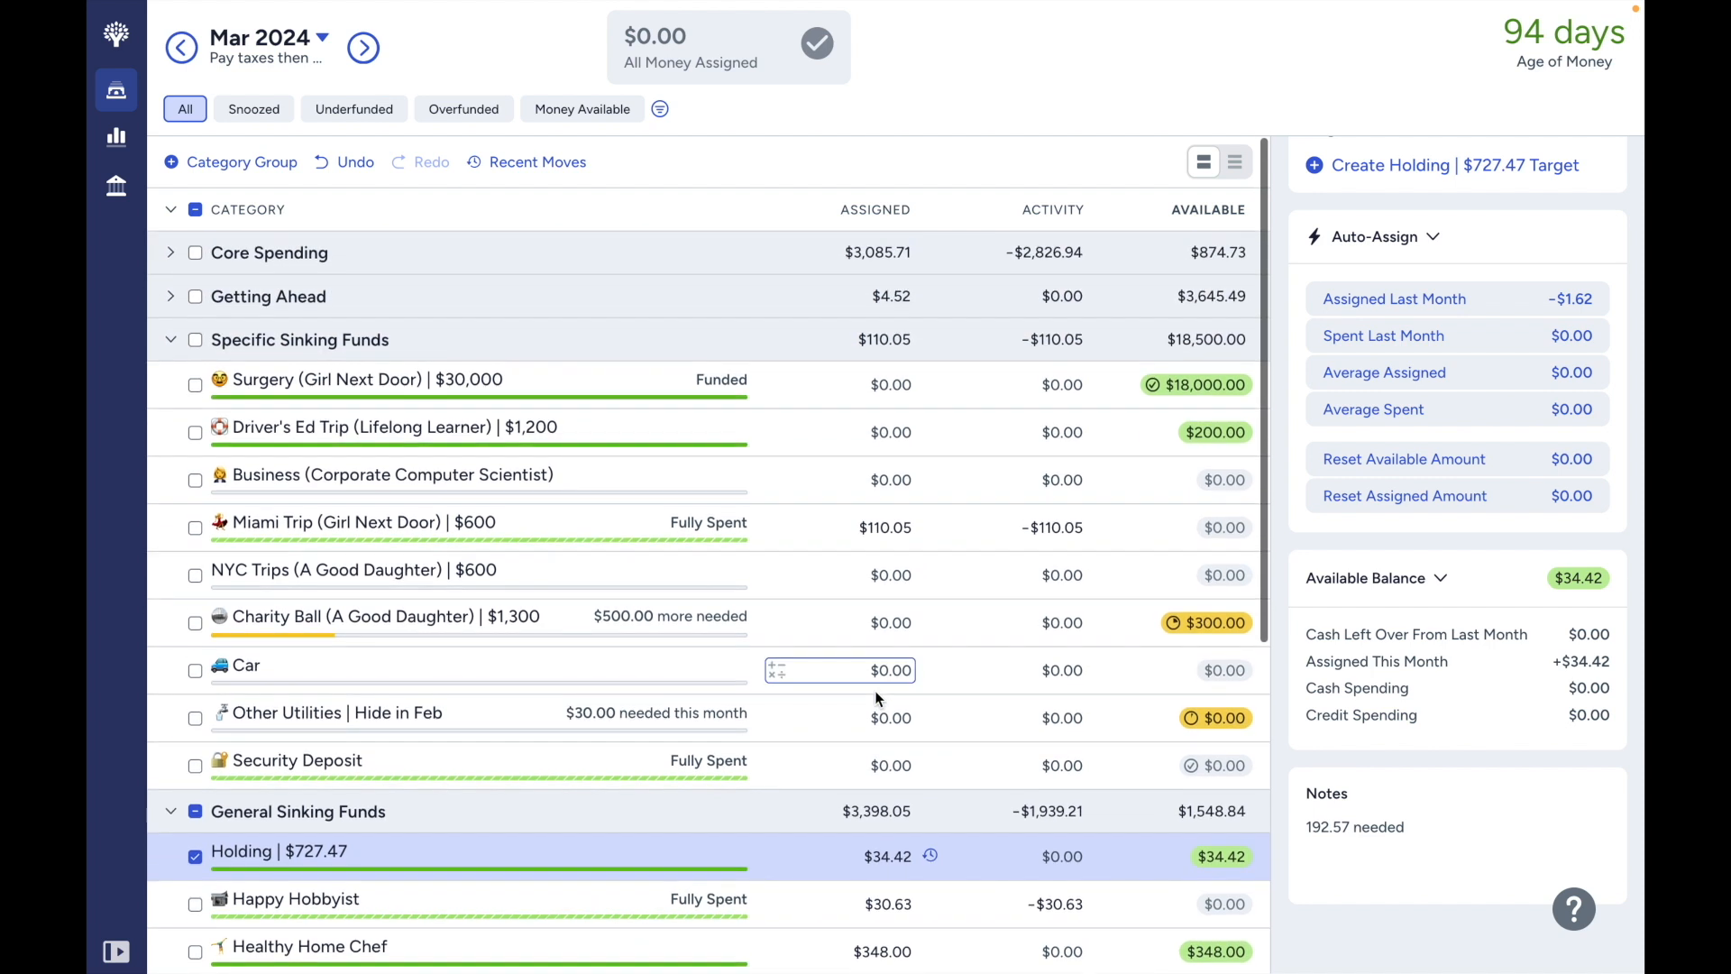
scroll(519, 721, down, 2)
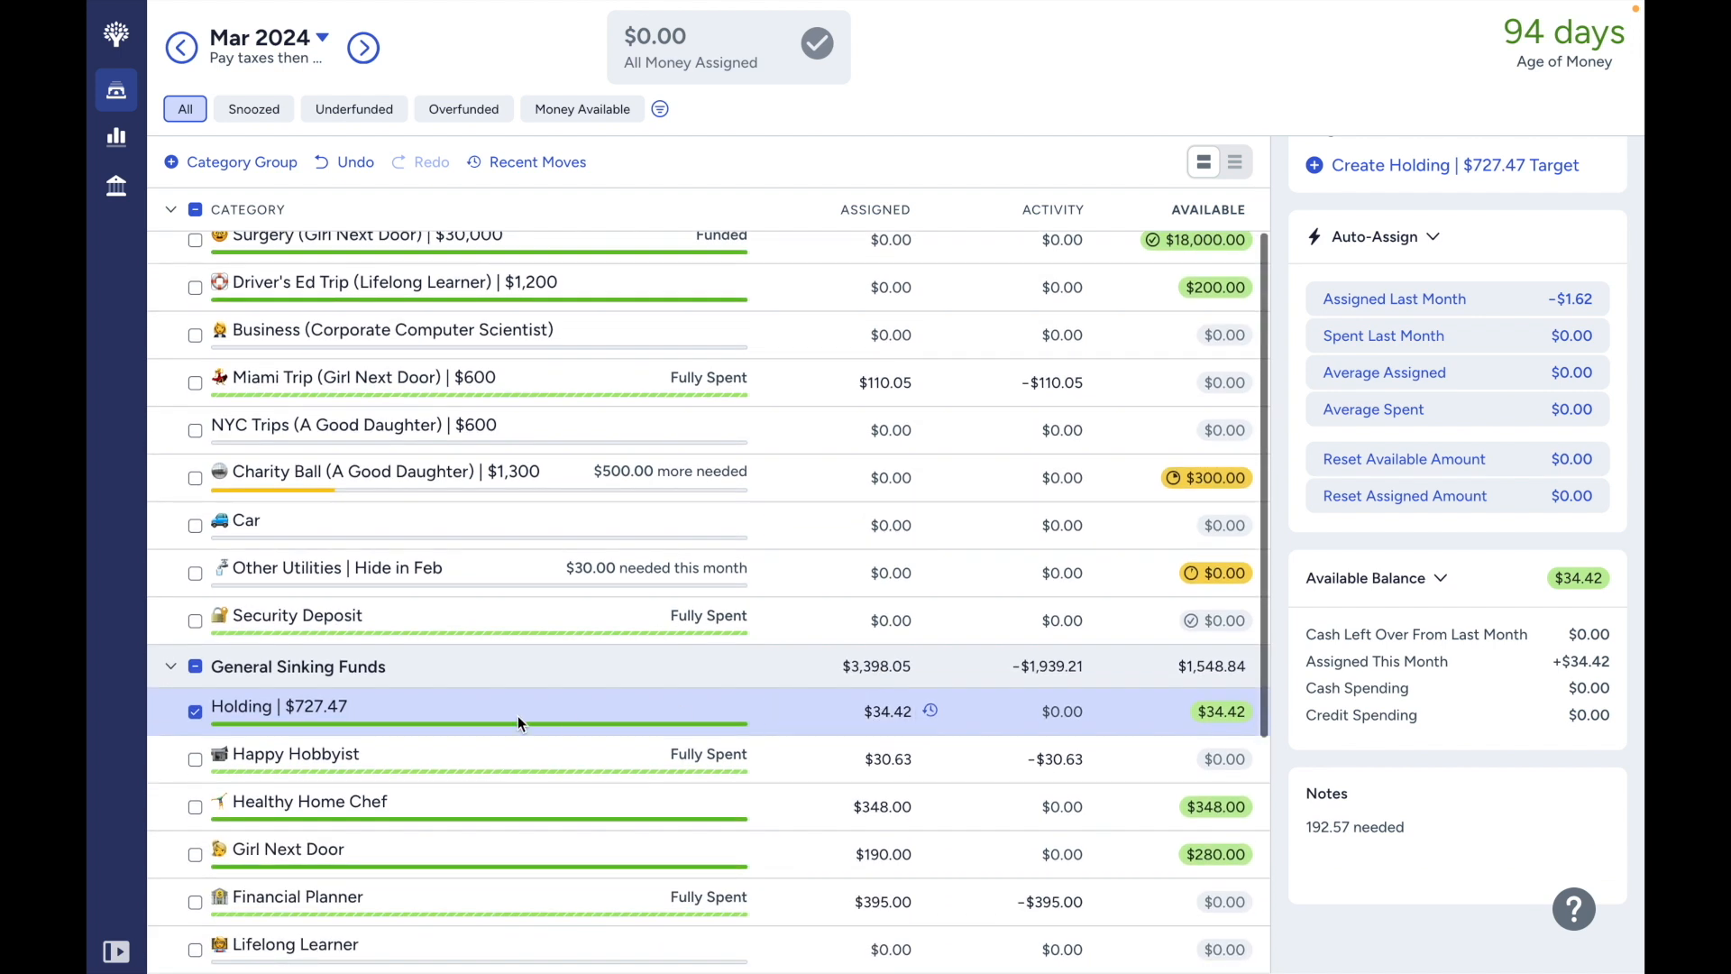
click(195, 712)
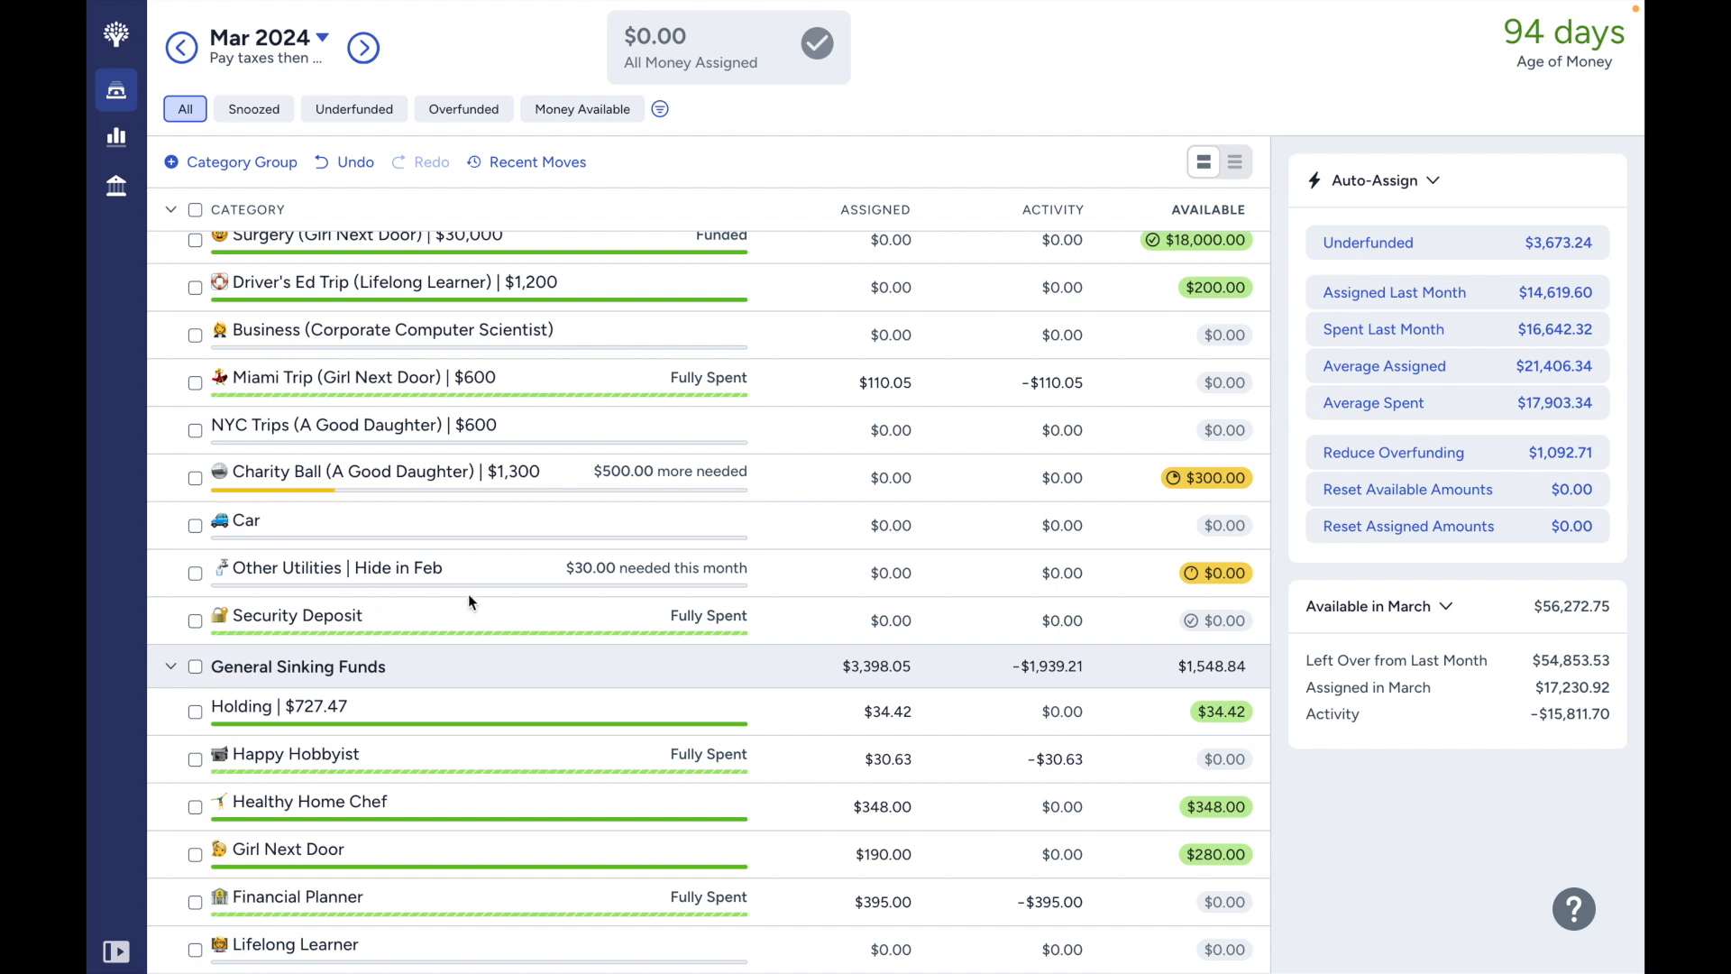
scroll(479, 606, up, 1)
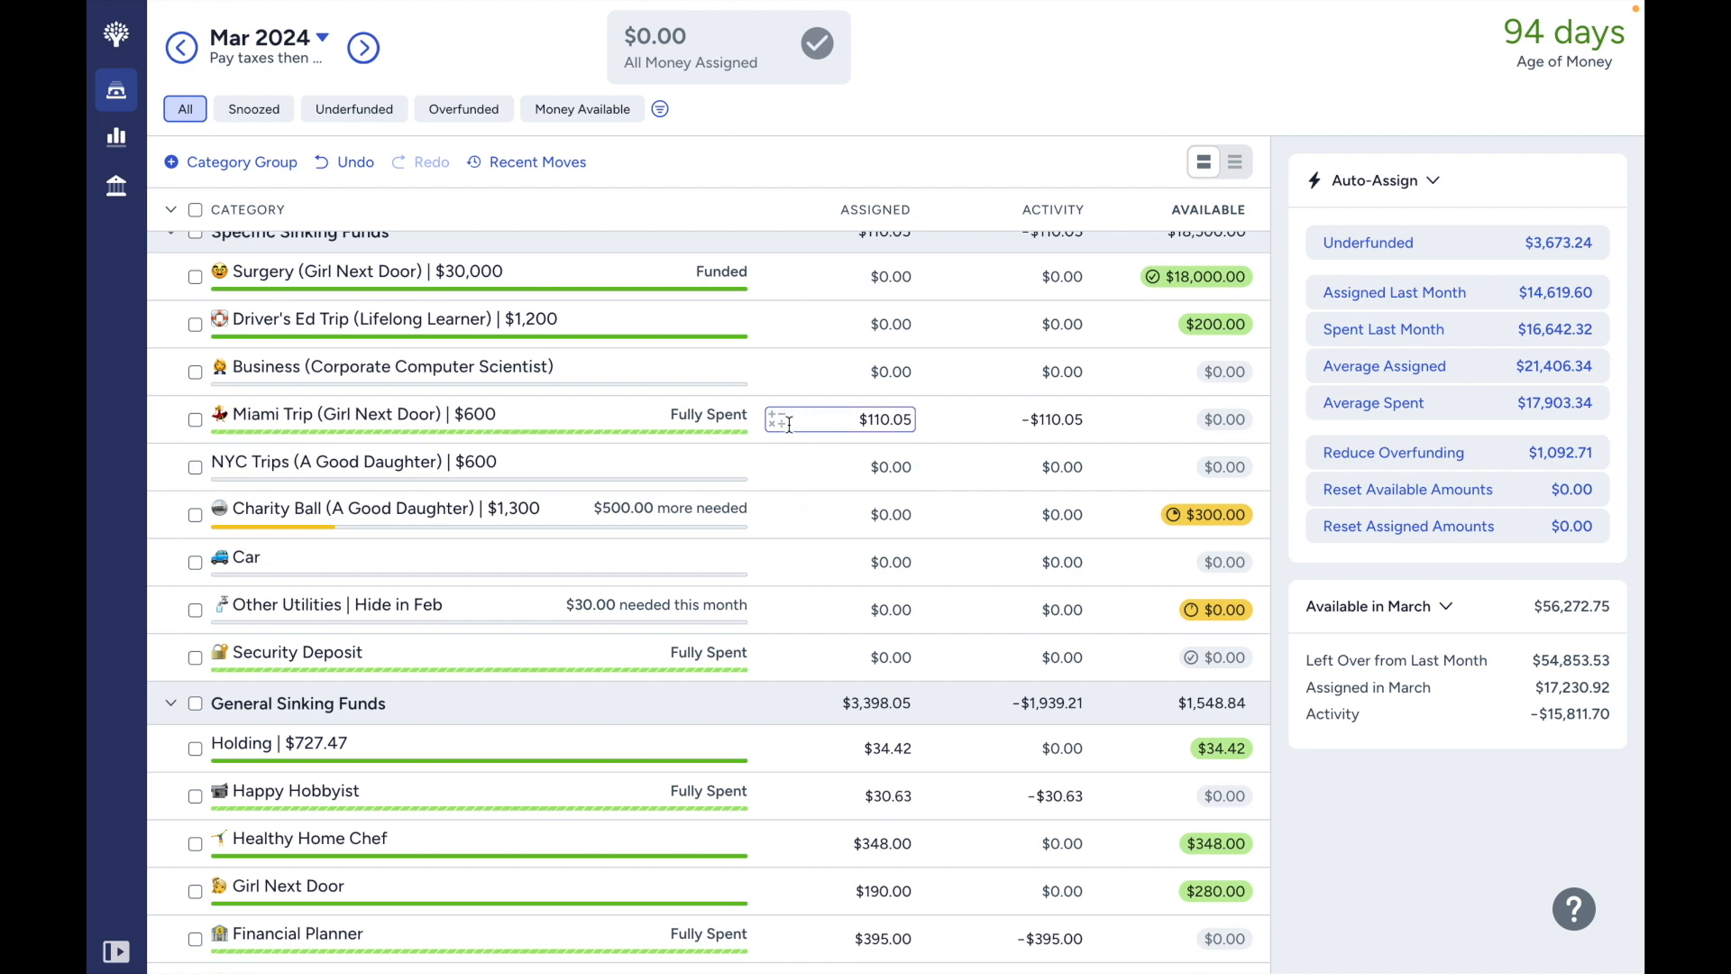
click(755, 420)
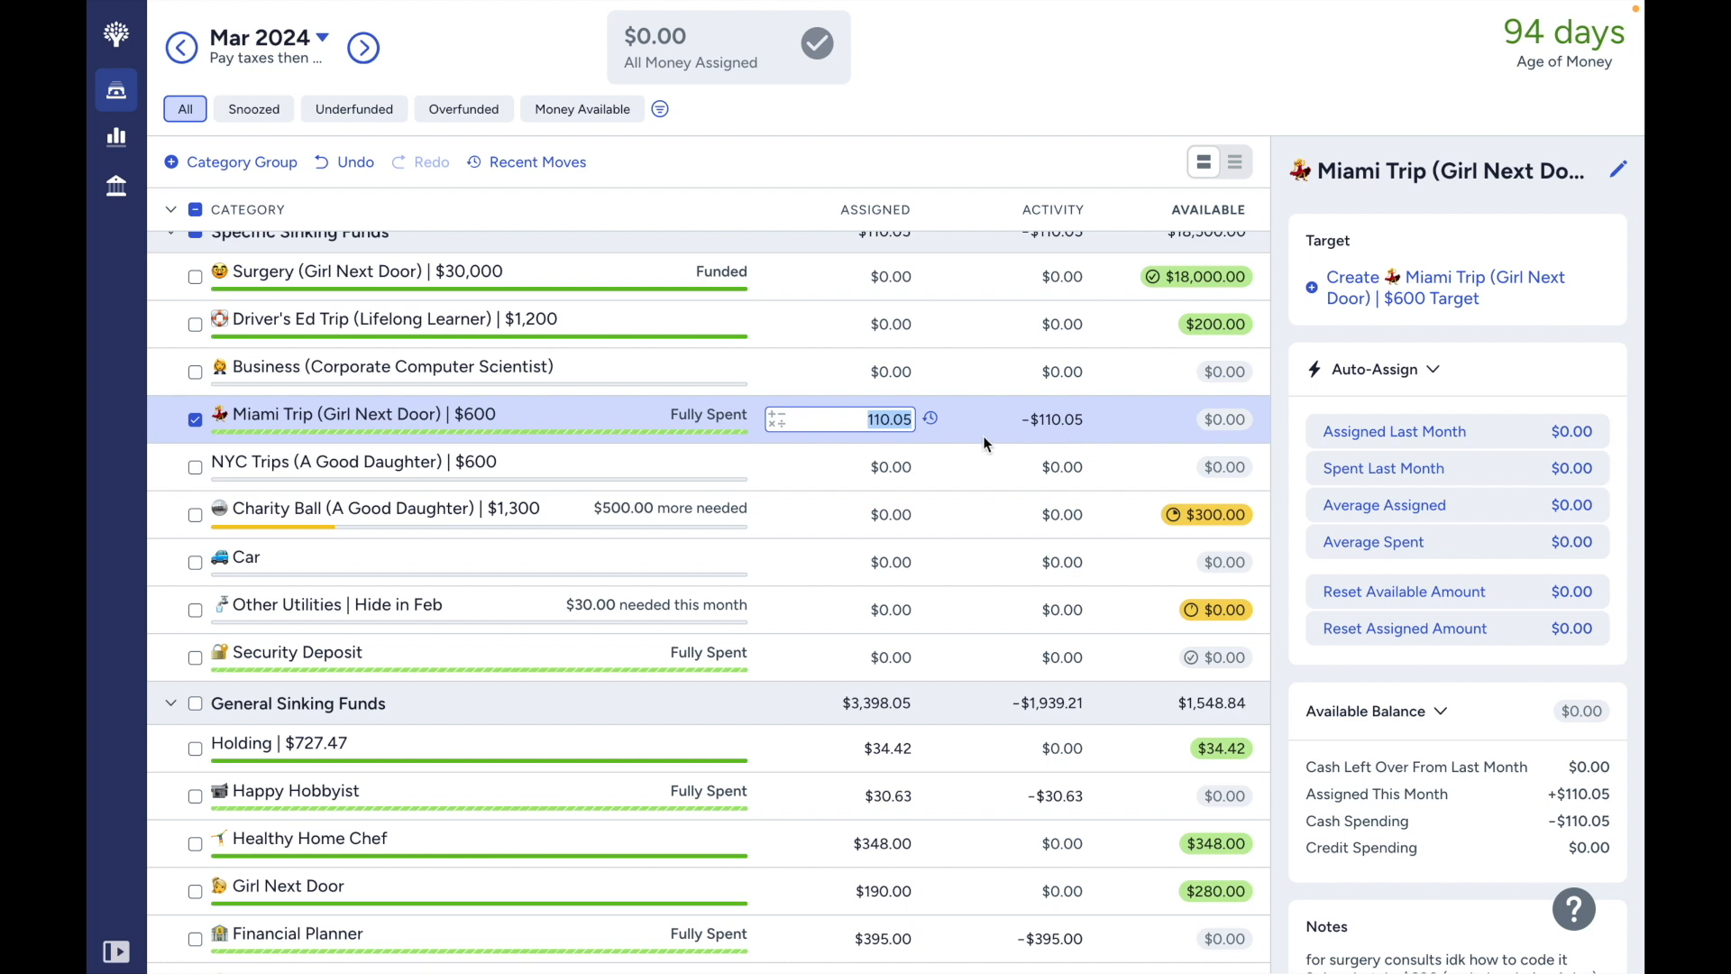
click(972, 456)
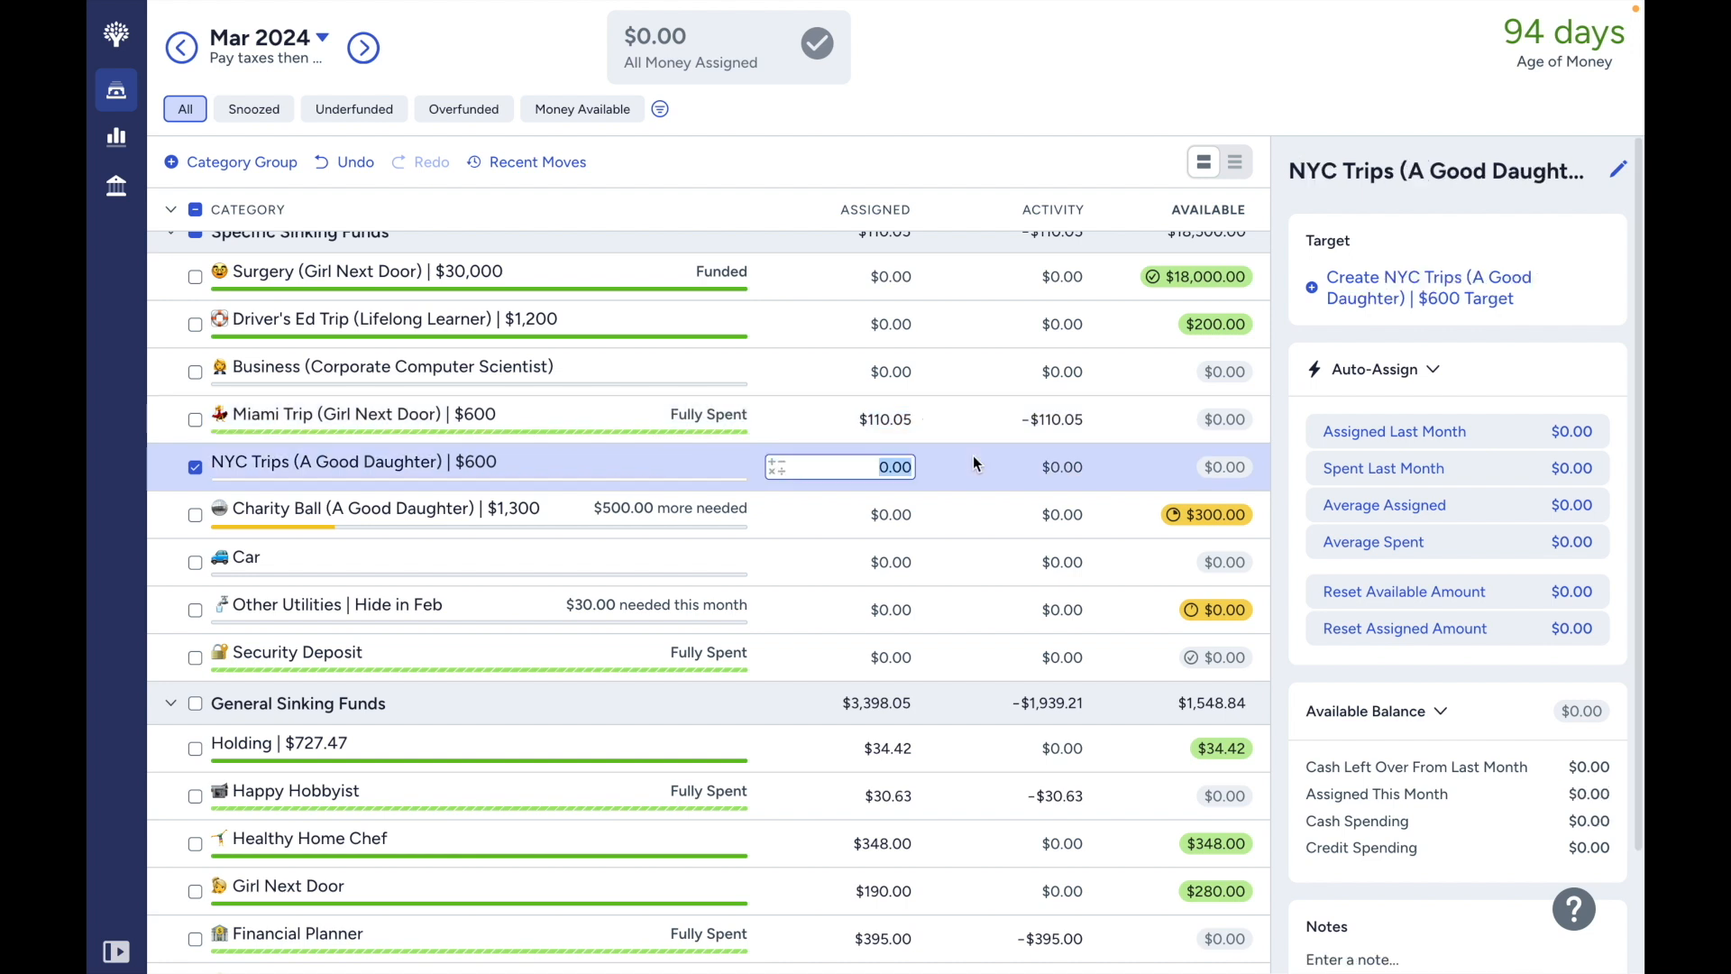